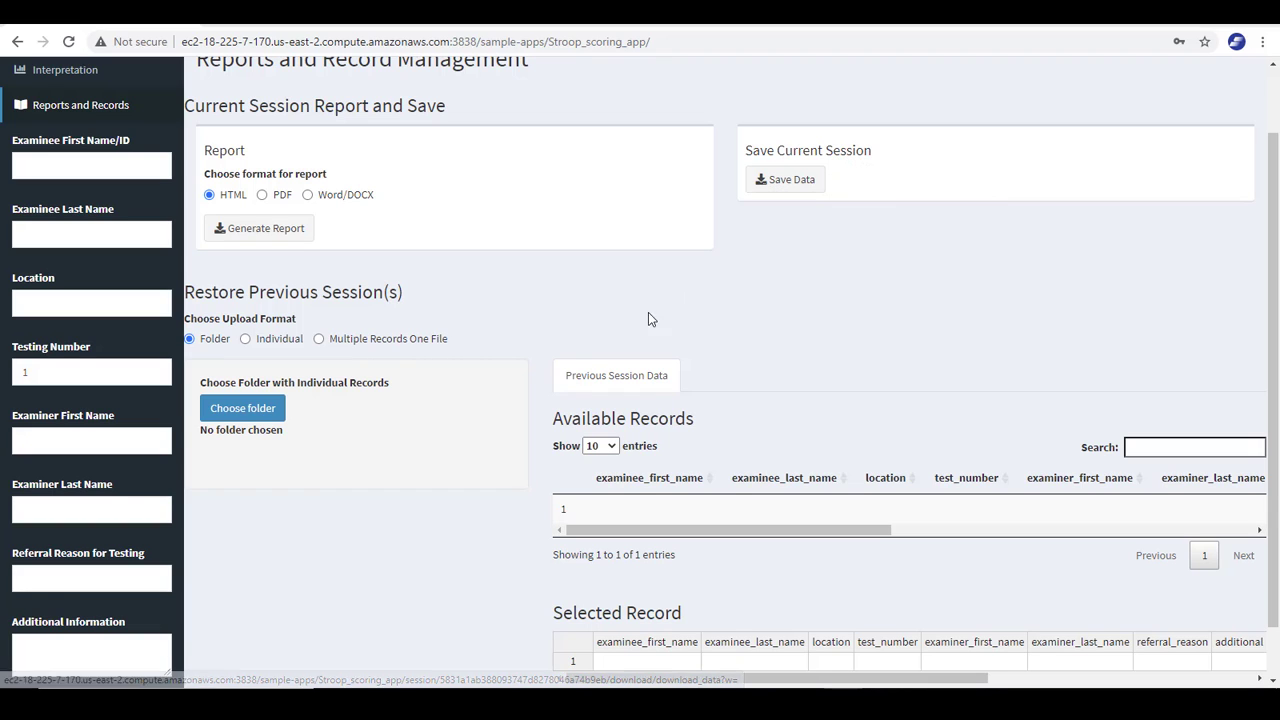
# Pick the Stroop Client Saved Records folder inside Stroop Update and submit it for upload.
pyautogui.click(238, 409)
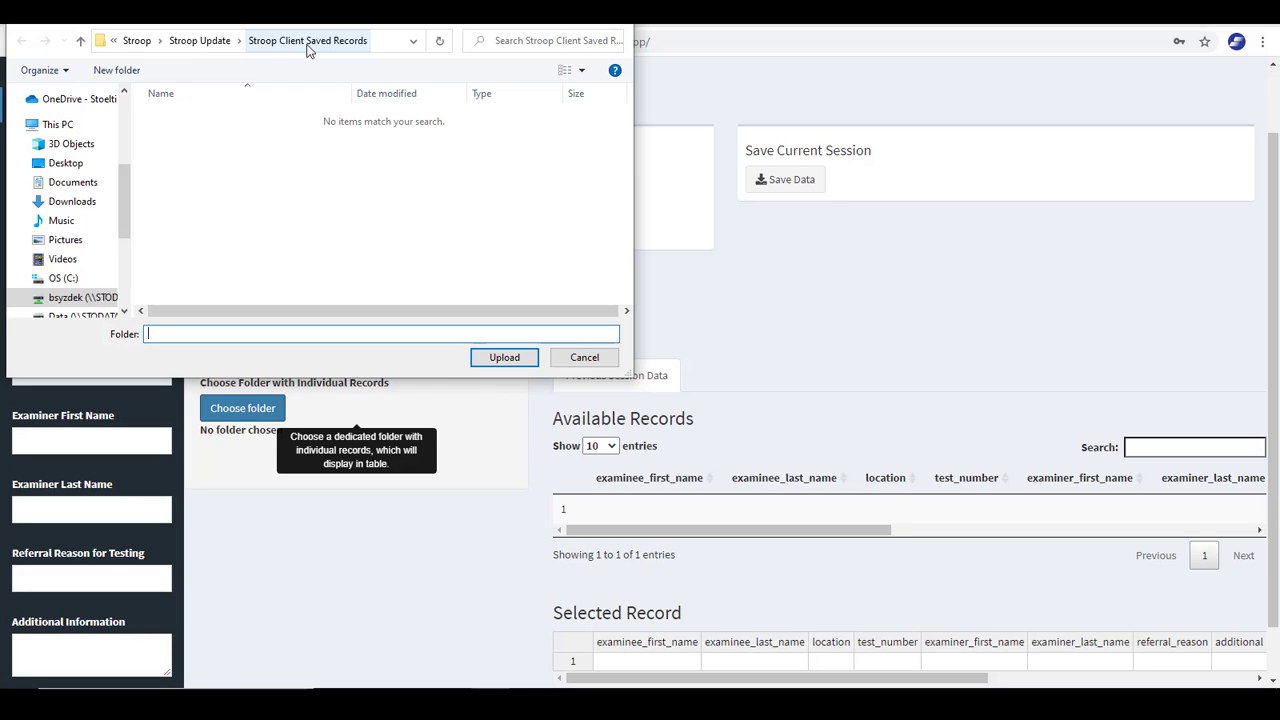
pyautogui.click(308, 41)
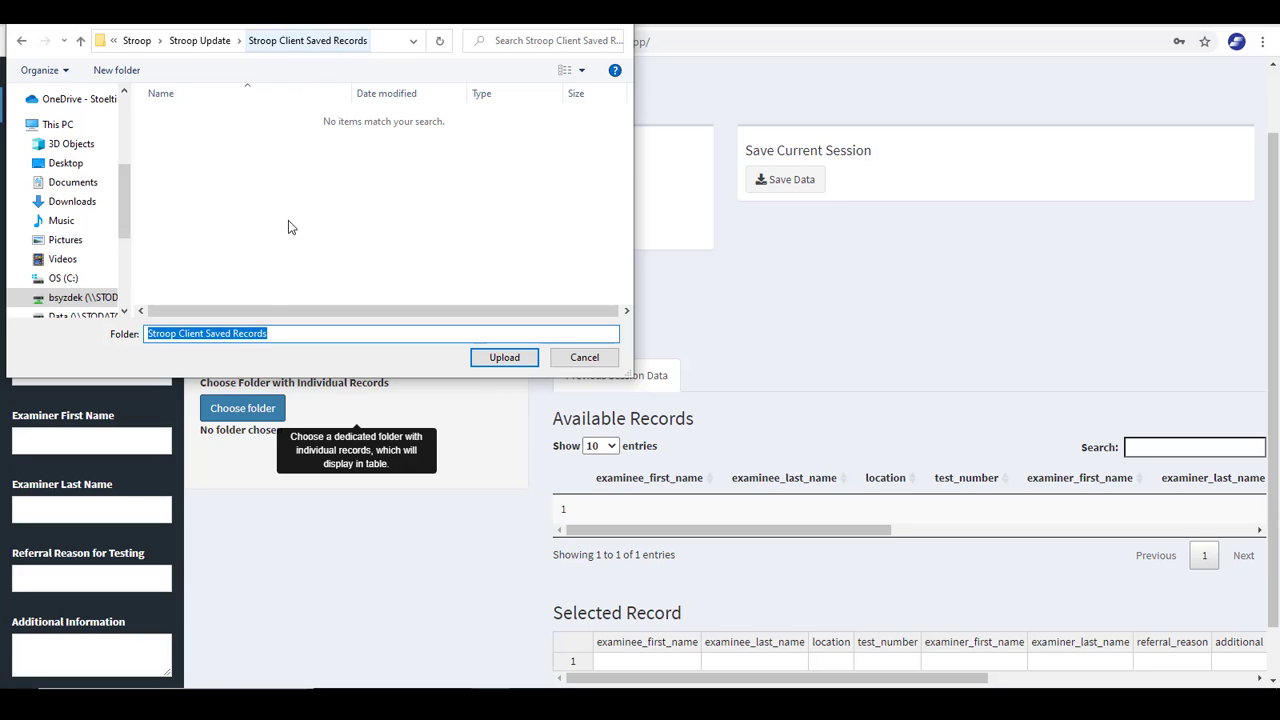
pyautogui.click(80, 43)
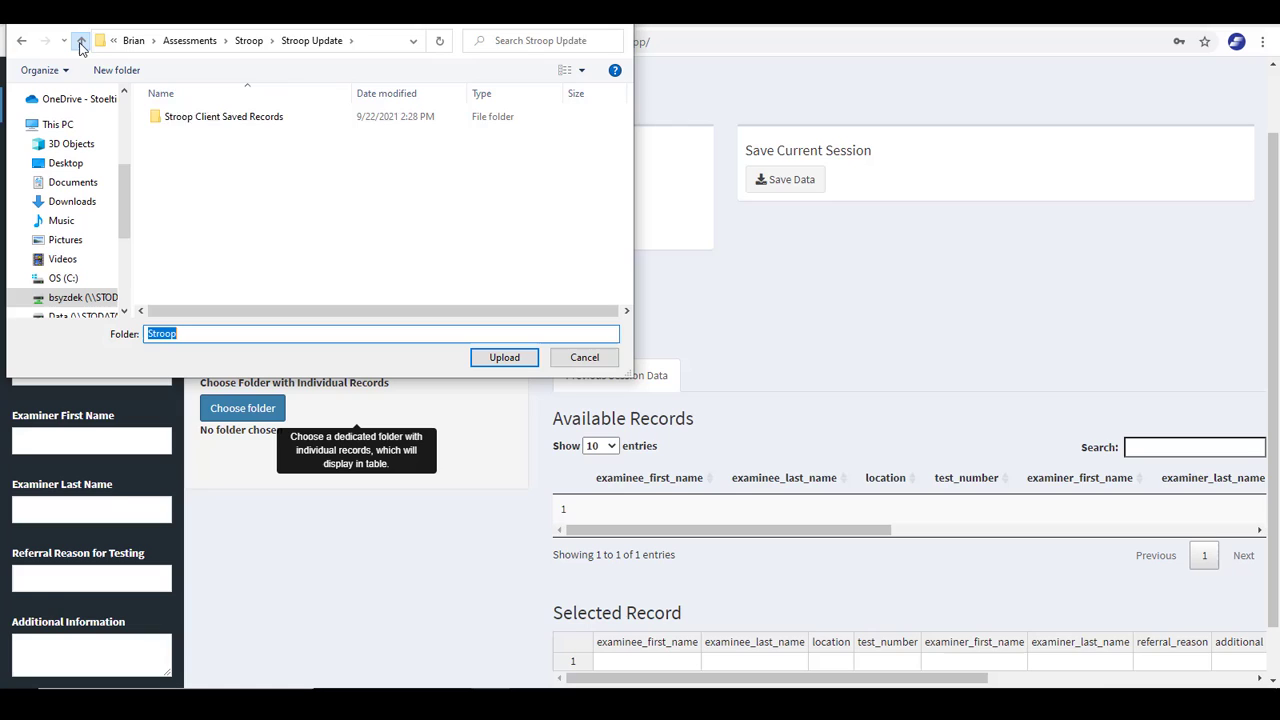
pyautogui.click(80, 43)
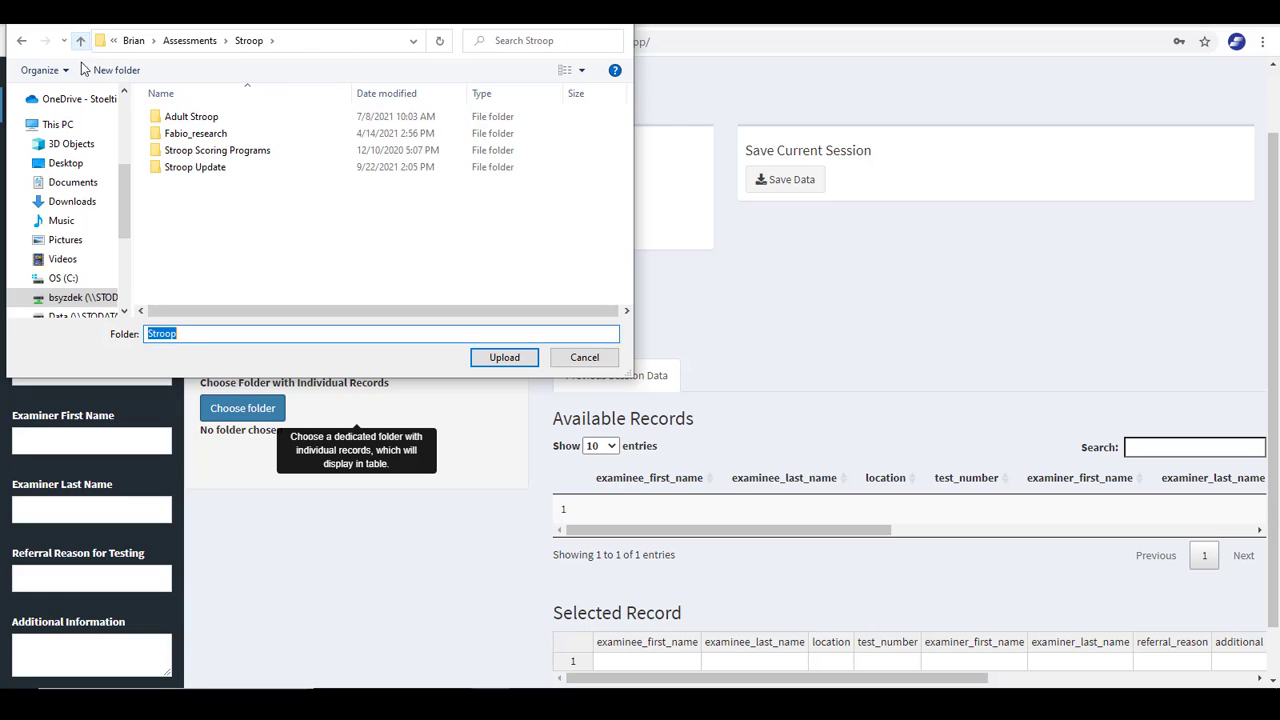
pyautogui.doubleClick(190, 168)
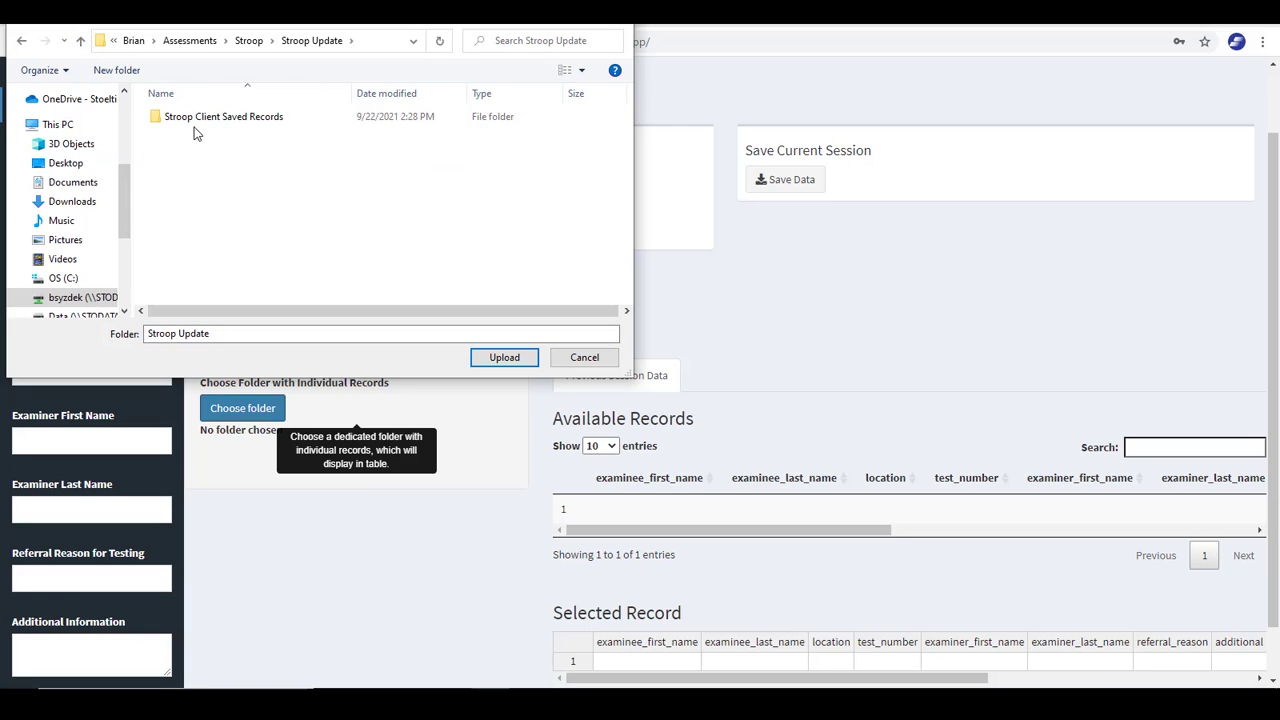
pyautogui.click(197, 118)
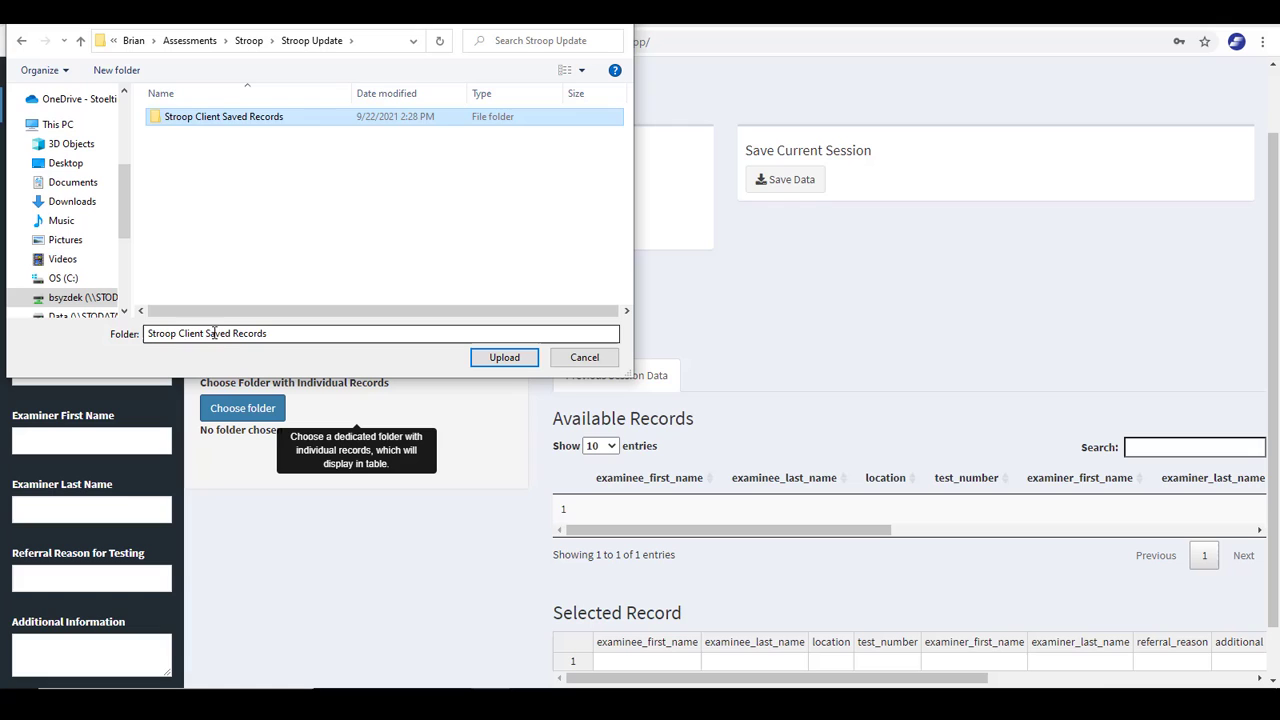
pyautogui.click(505, 358)
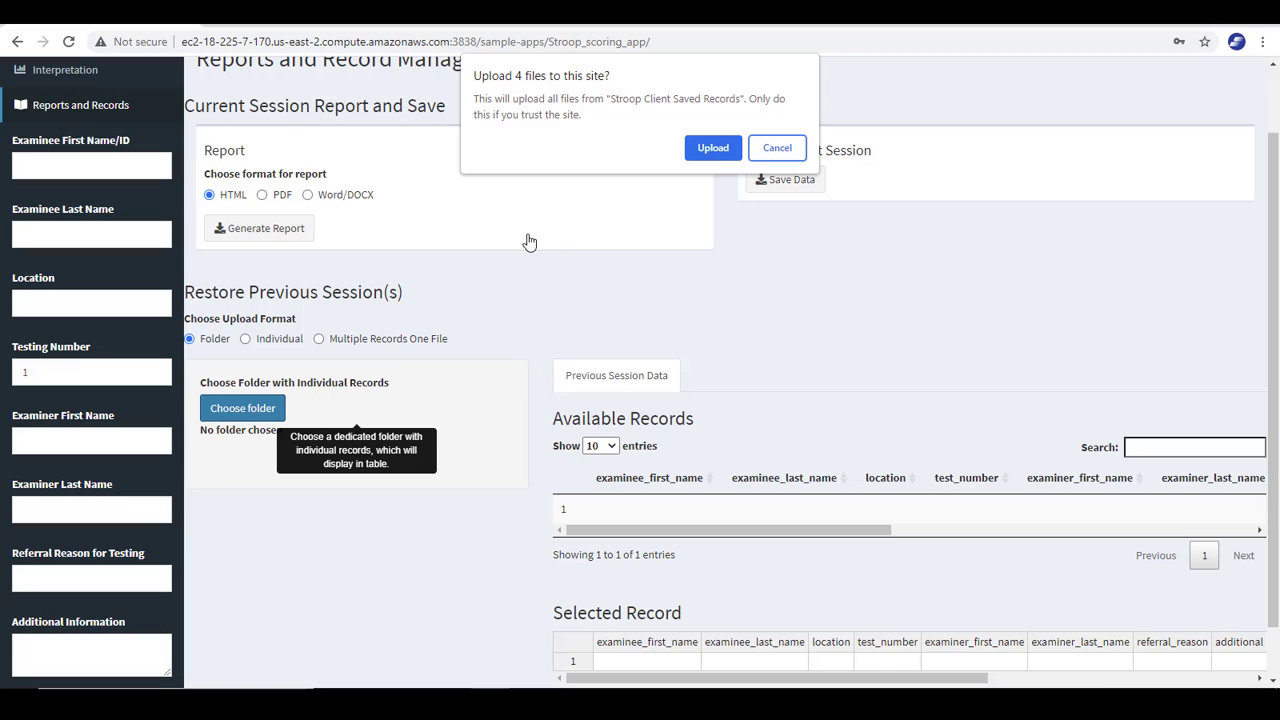
# Confirm uploading the 4 record files and scroll the Available Records table to see more columns.
pyautogui.click(713, 150)
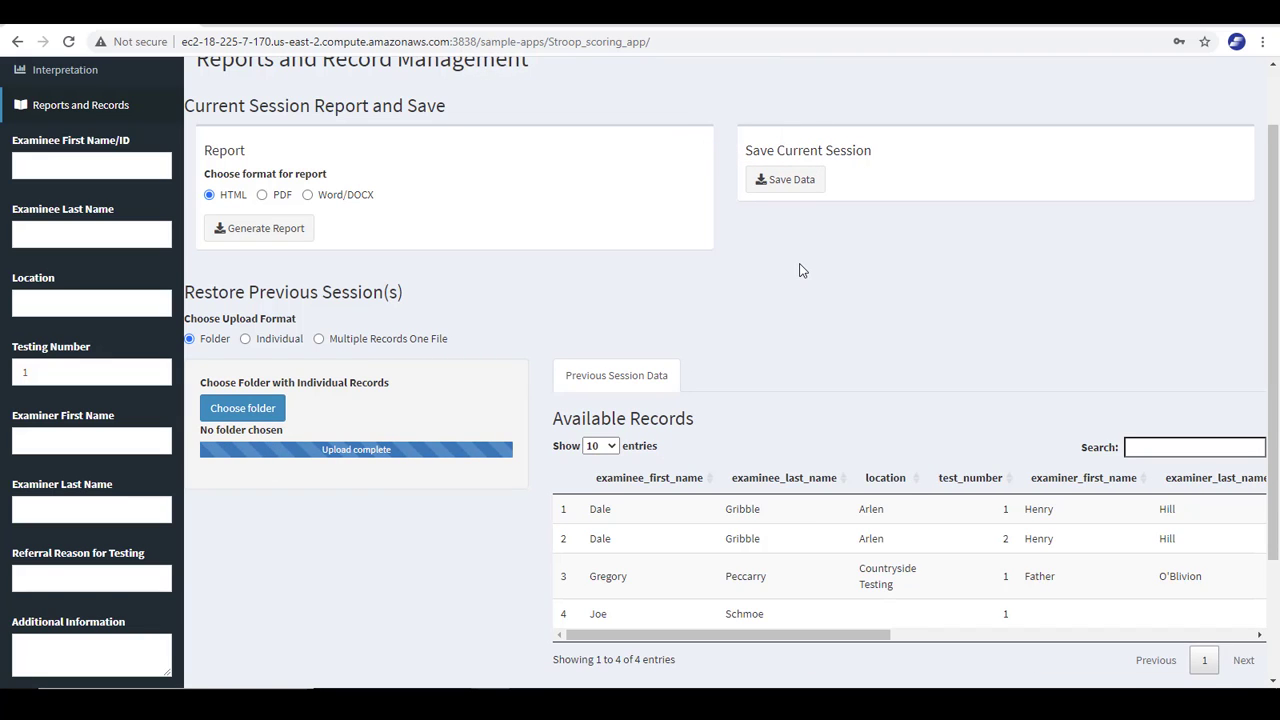
pyautogui.scroll(-2, 800, 270)
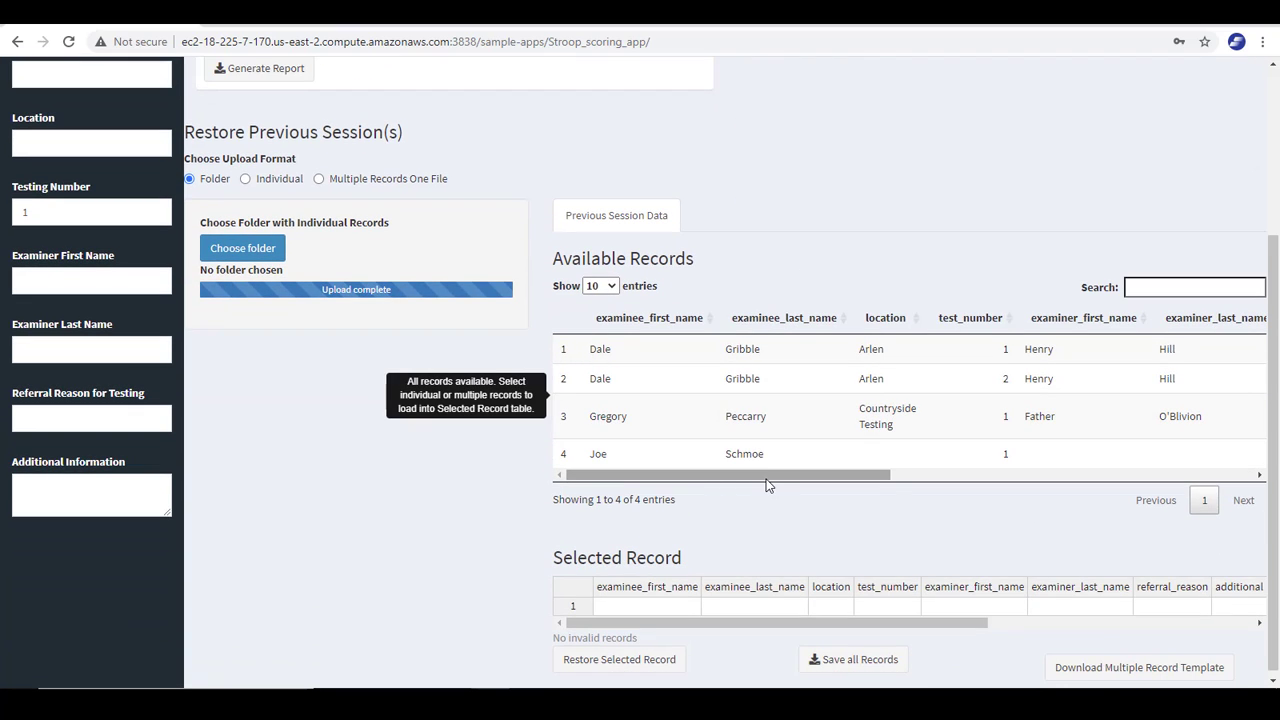
pyautogui.moveTo(767, 479); pyautogui.dragTo(746, 499)
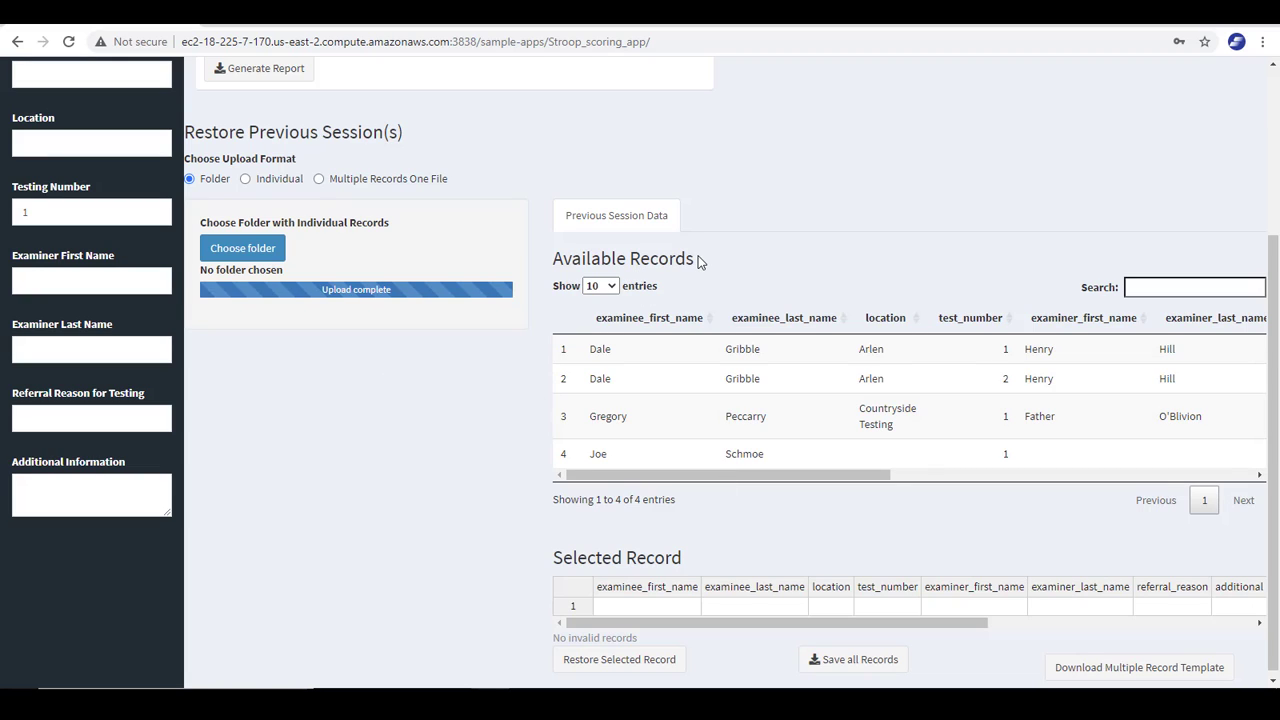
# Search Available Records for an examinee's first name, then clear the search.
pyautogui.click(1168, 289)
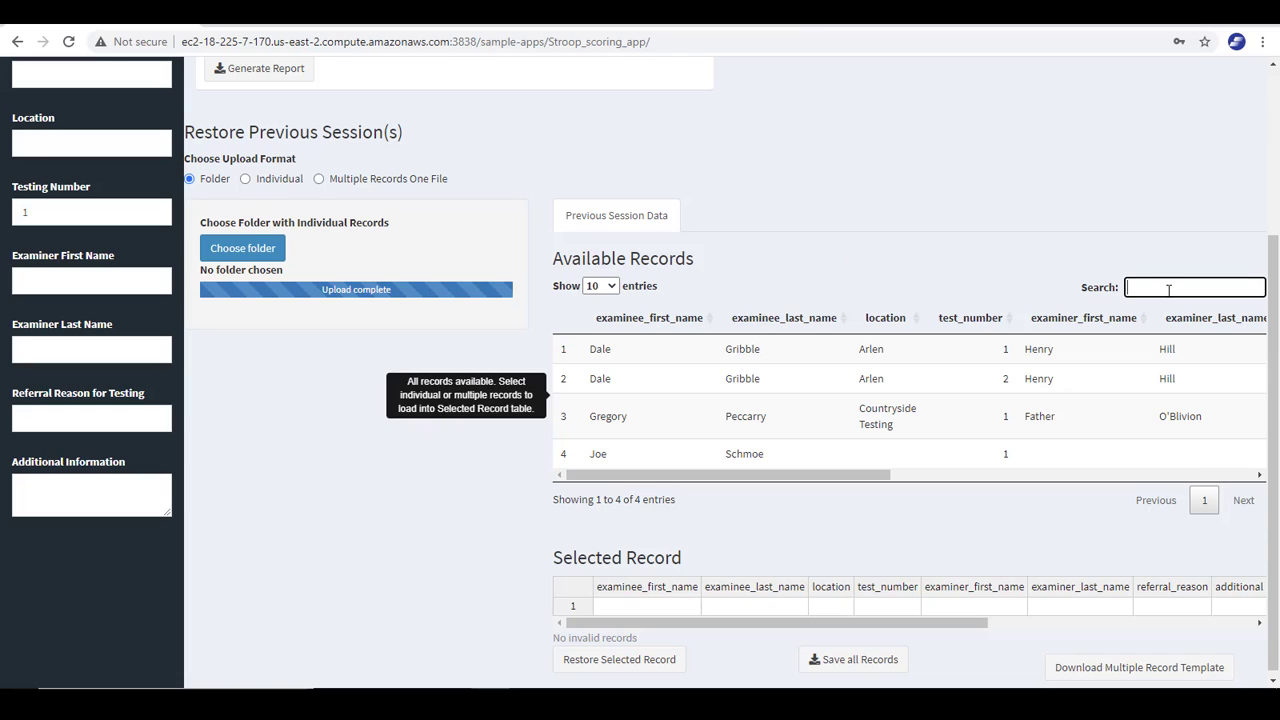
pyautogui.write('Dale')
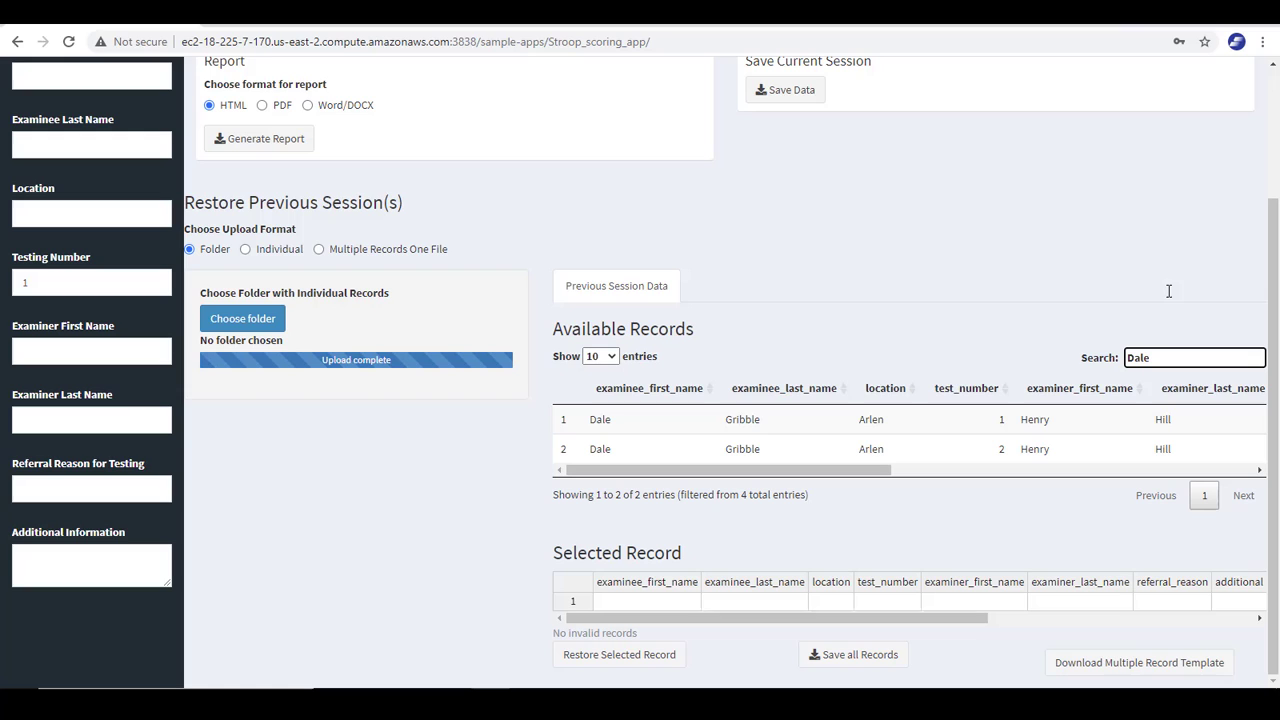
pyautogui.moveTo(1165, 357); pyautogui.dragTo(1106, 362)
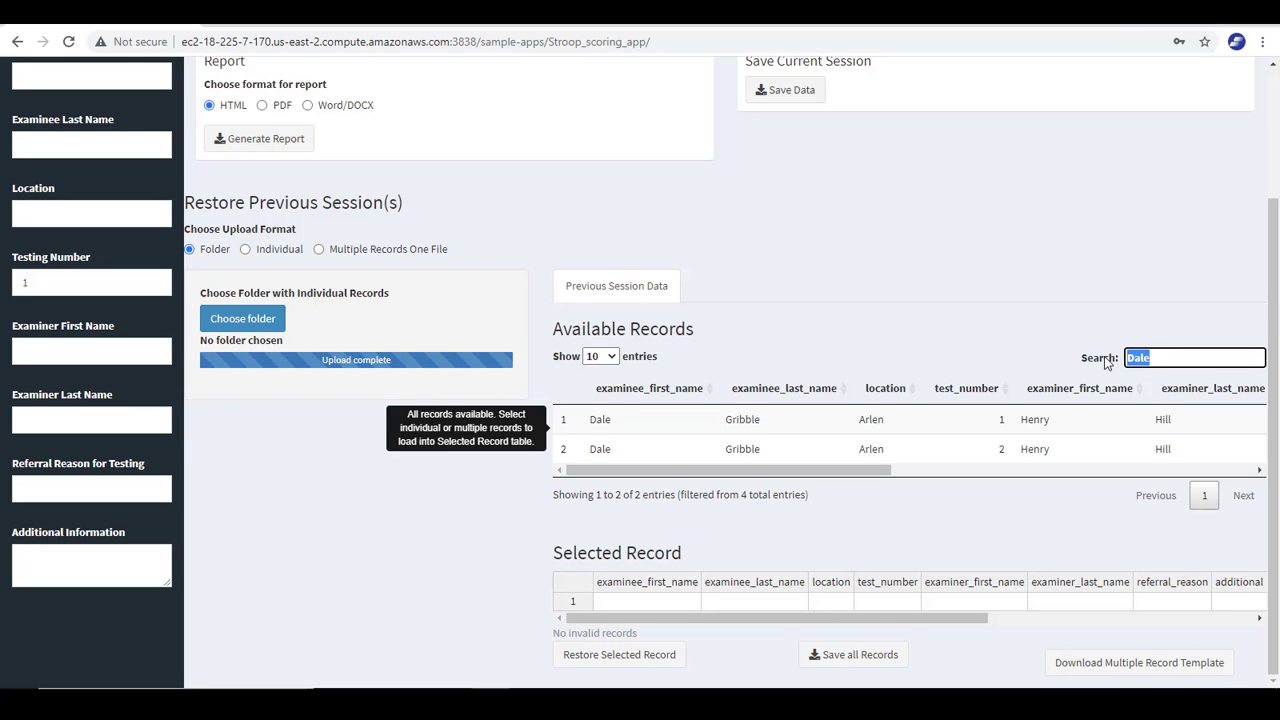
pyautogui.press('BackSpace')
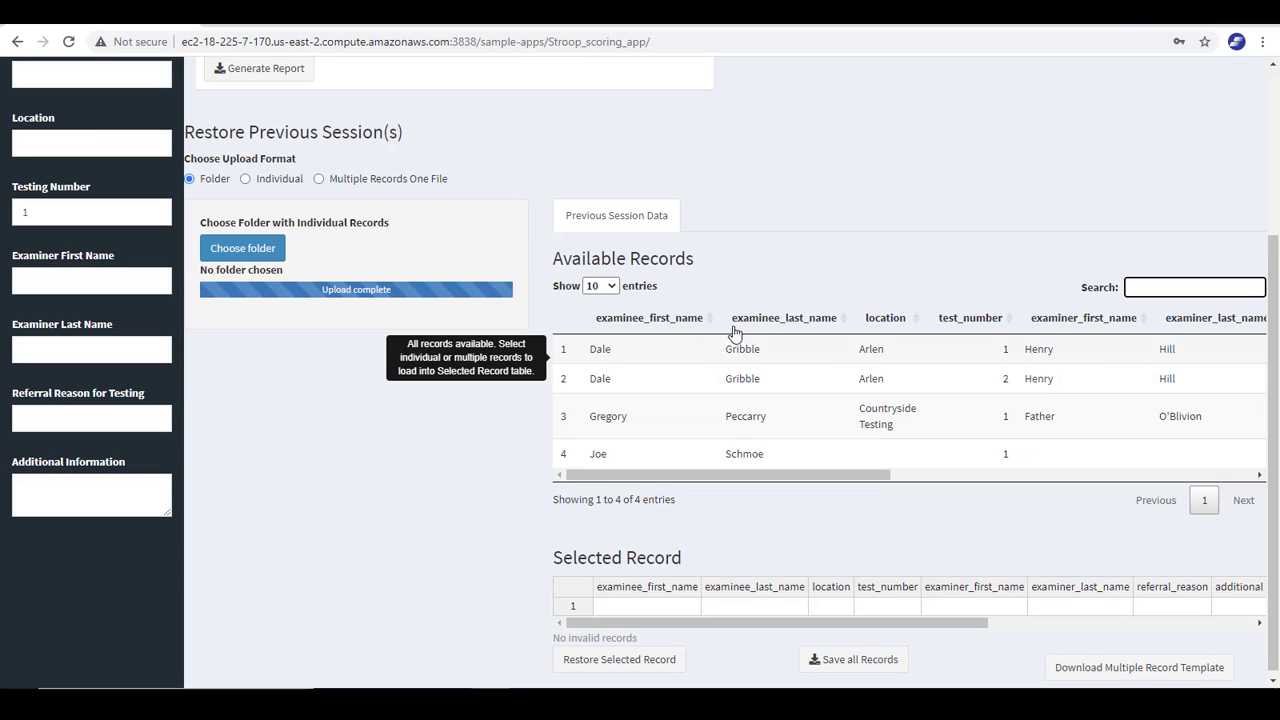
# Sort Available Records ascending by the examinee_first_name column.
pyautogui.click(708, 330)
pyautogui.click(710, 330)
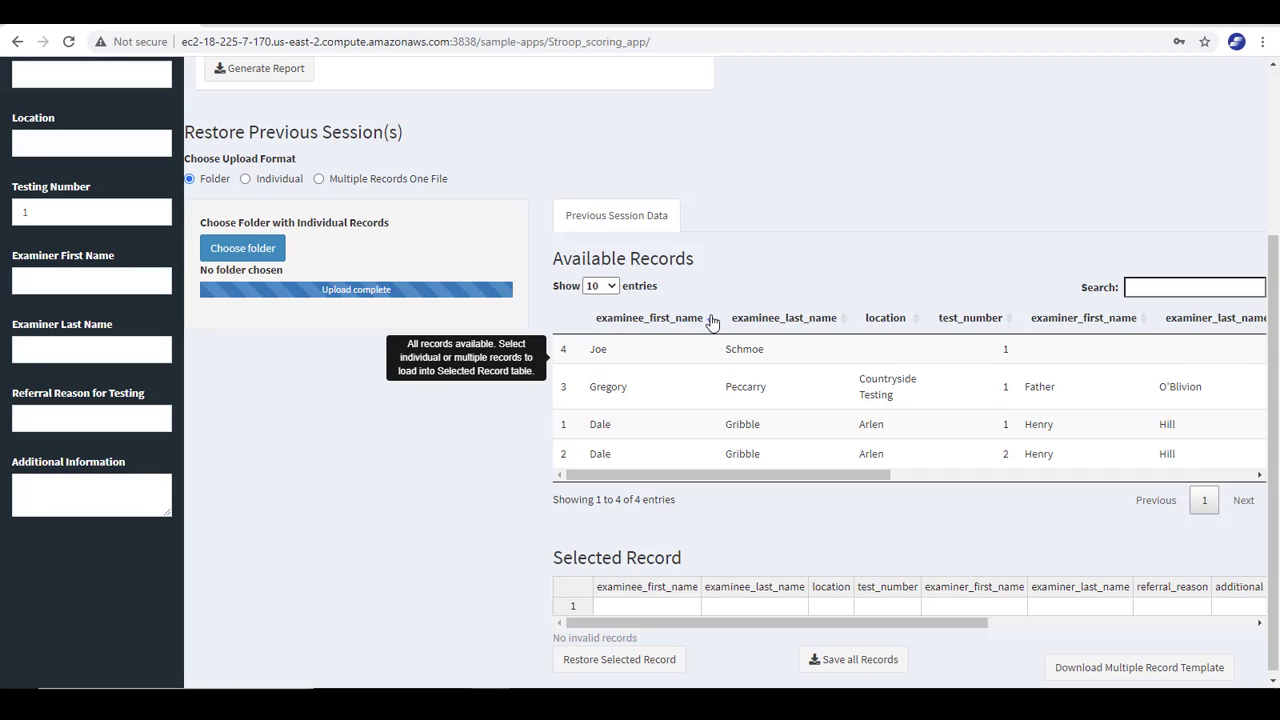
pyautogui.click(709, 329)
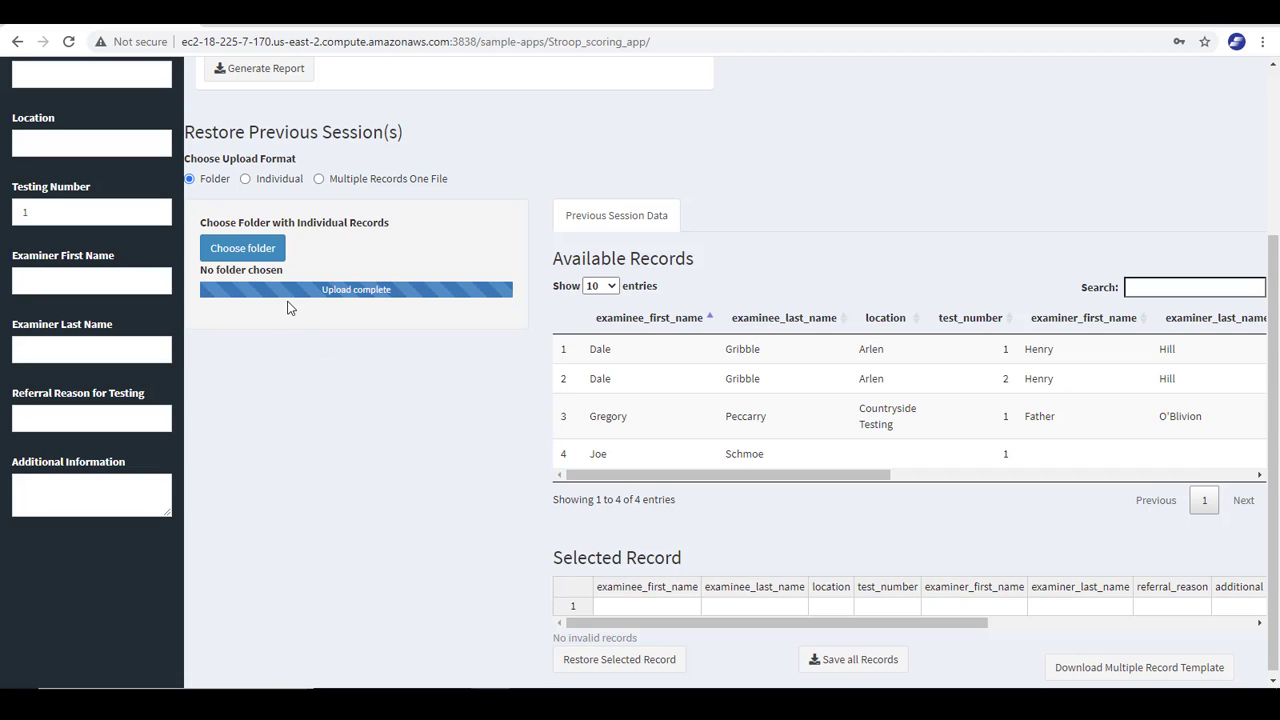
# In Individual mode, restore the first saved csv record file, leaving one available record.
pyautogui.click(247, 183)
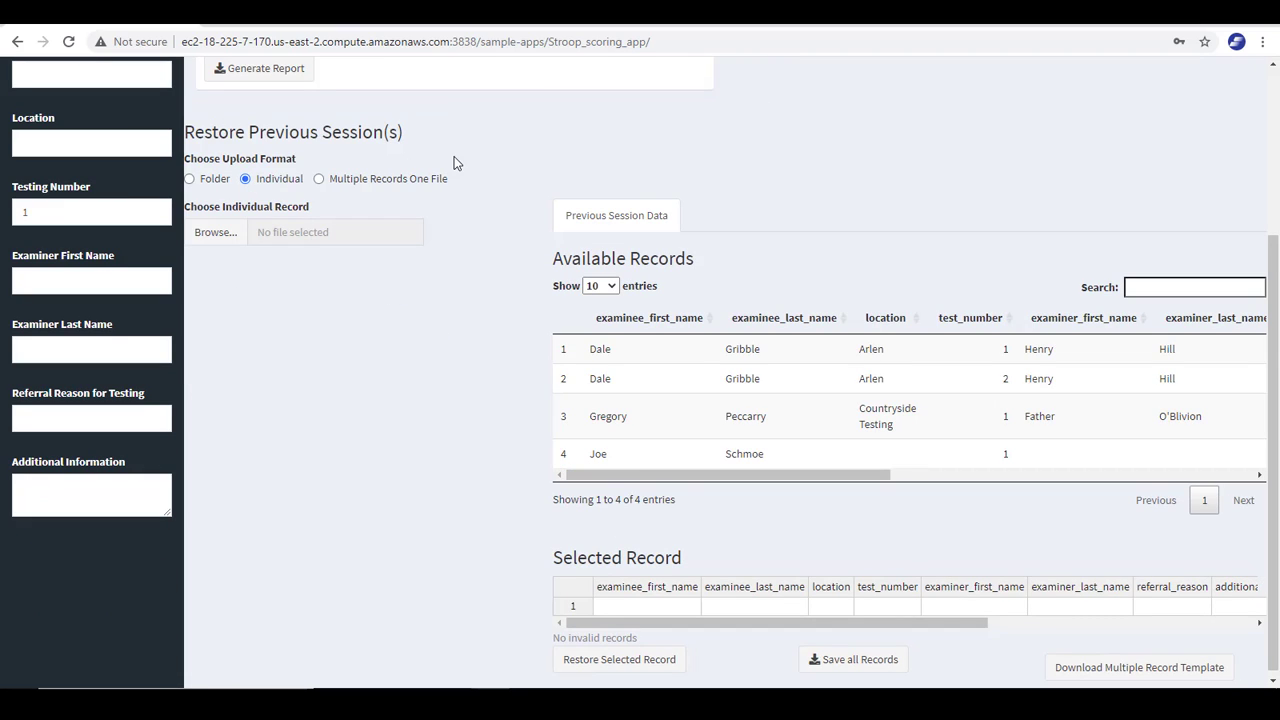
pyautogui.click(216, 234)
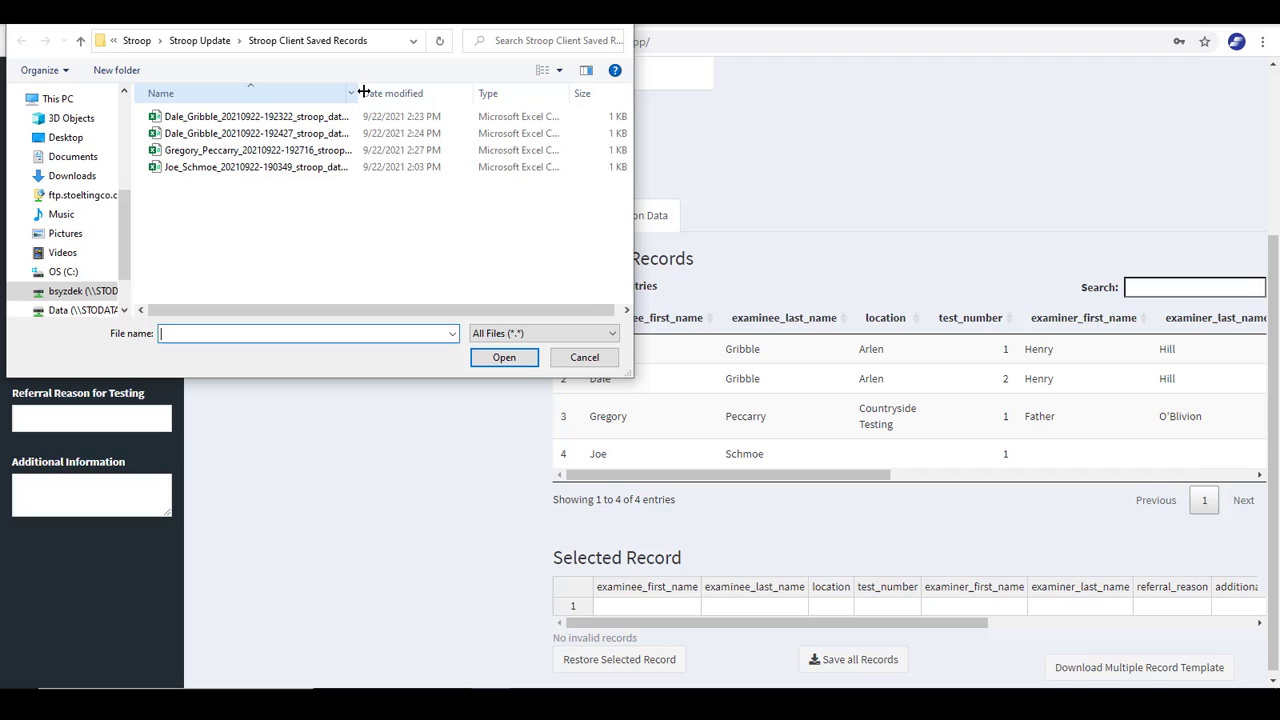
pyautogui.moveTo(363, 92); pyautogui.dragTo(434, 92)
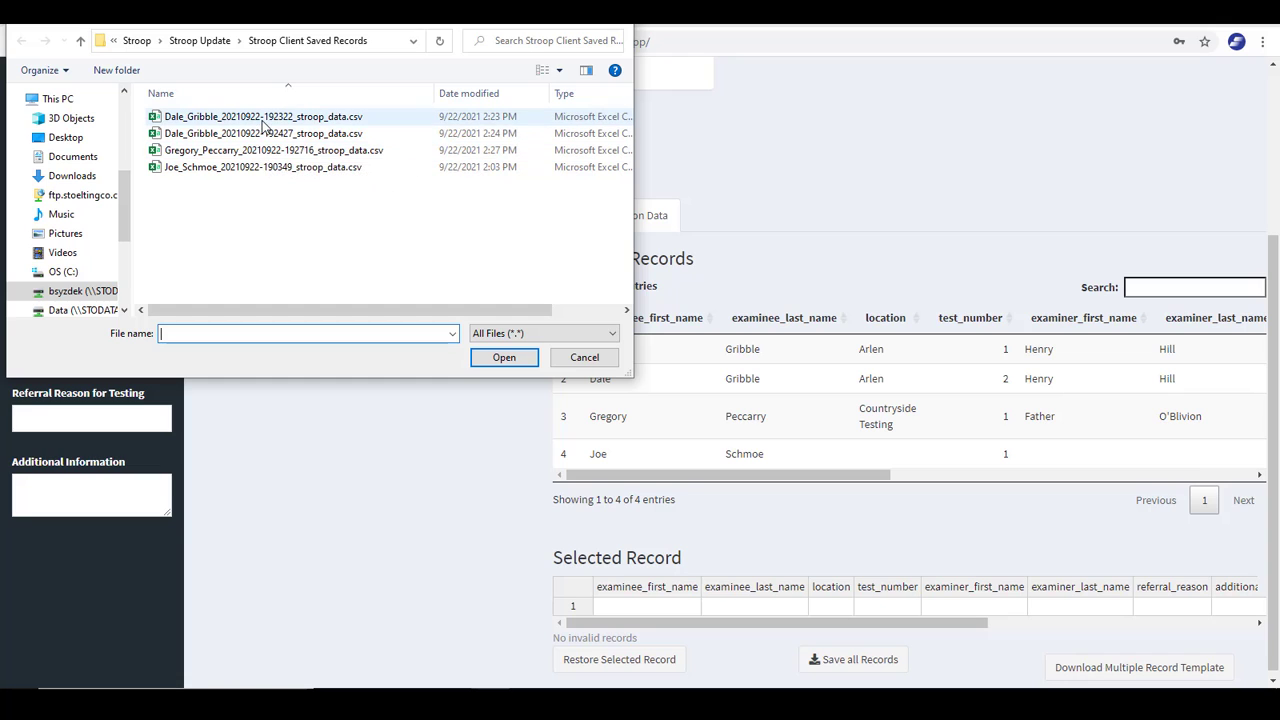
pyautogui.doubleClick(263, 118)
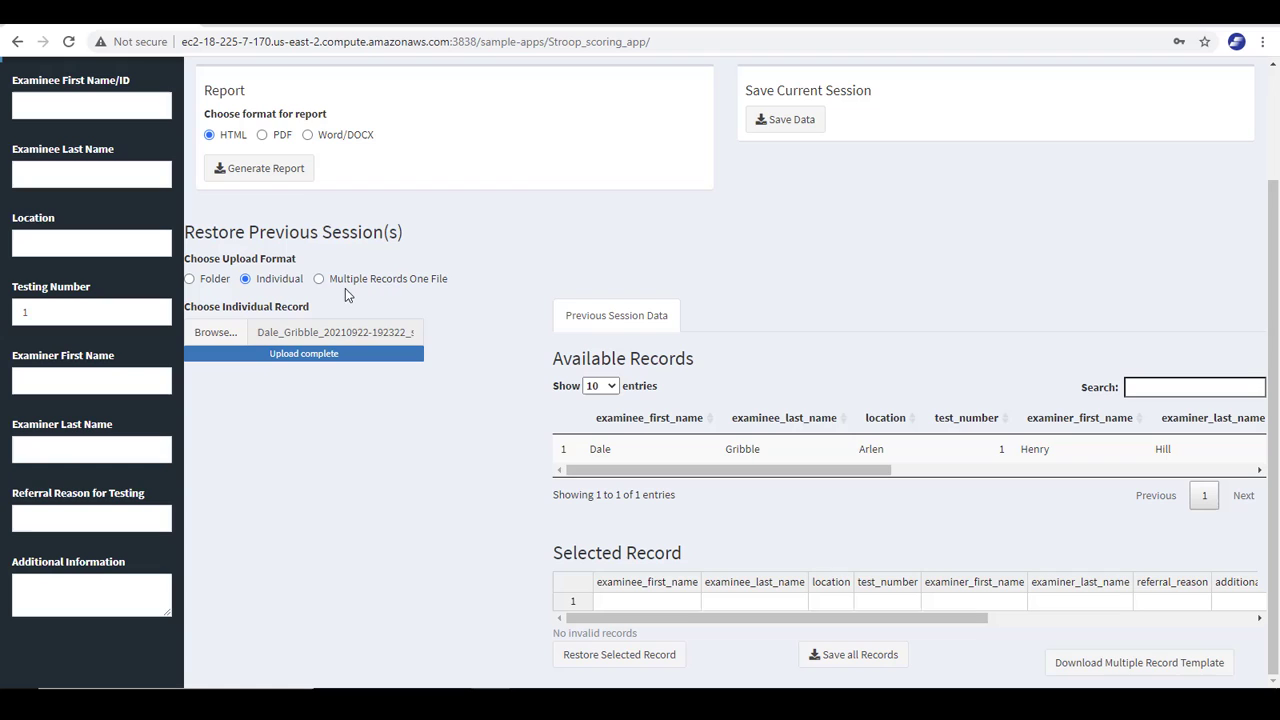
# Upload the newest stroop_scoring_app_wide_form xlsx from Downloads as a Multiple Records One File restore.
pyautogui.click(319, 280)
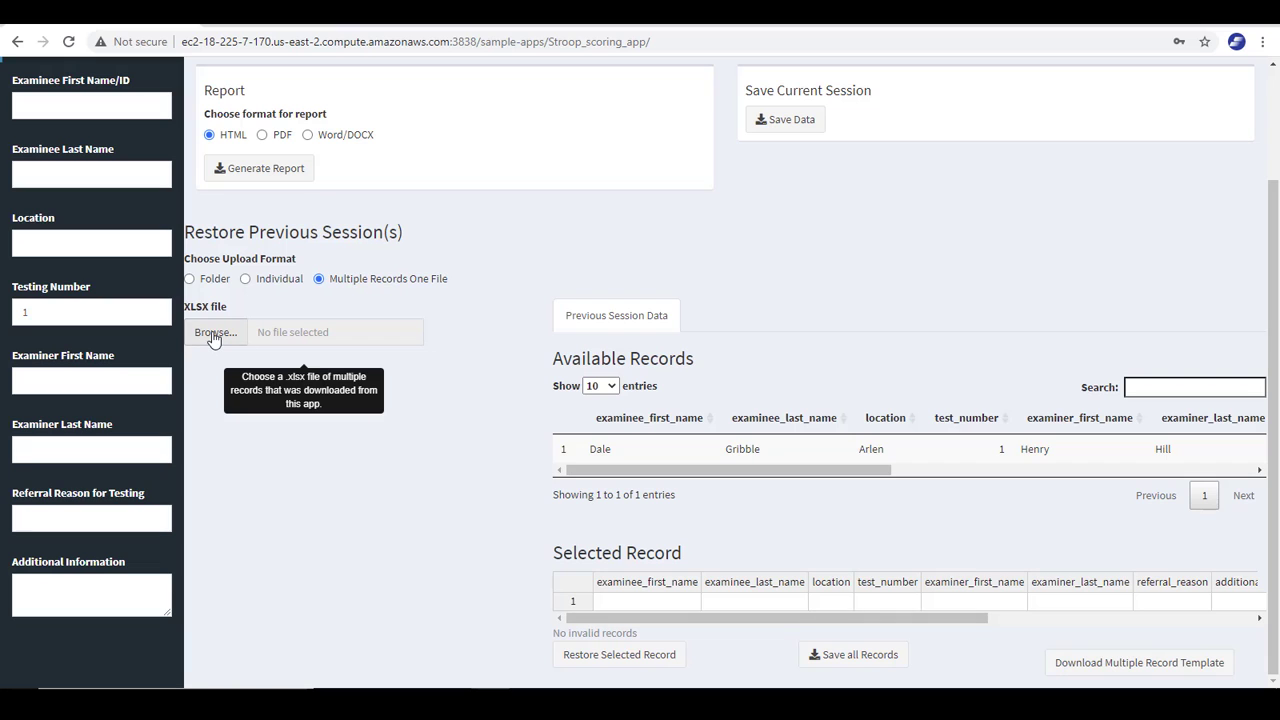
pyautogui.click(213, 336)
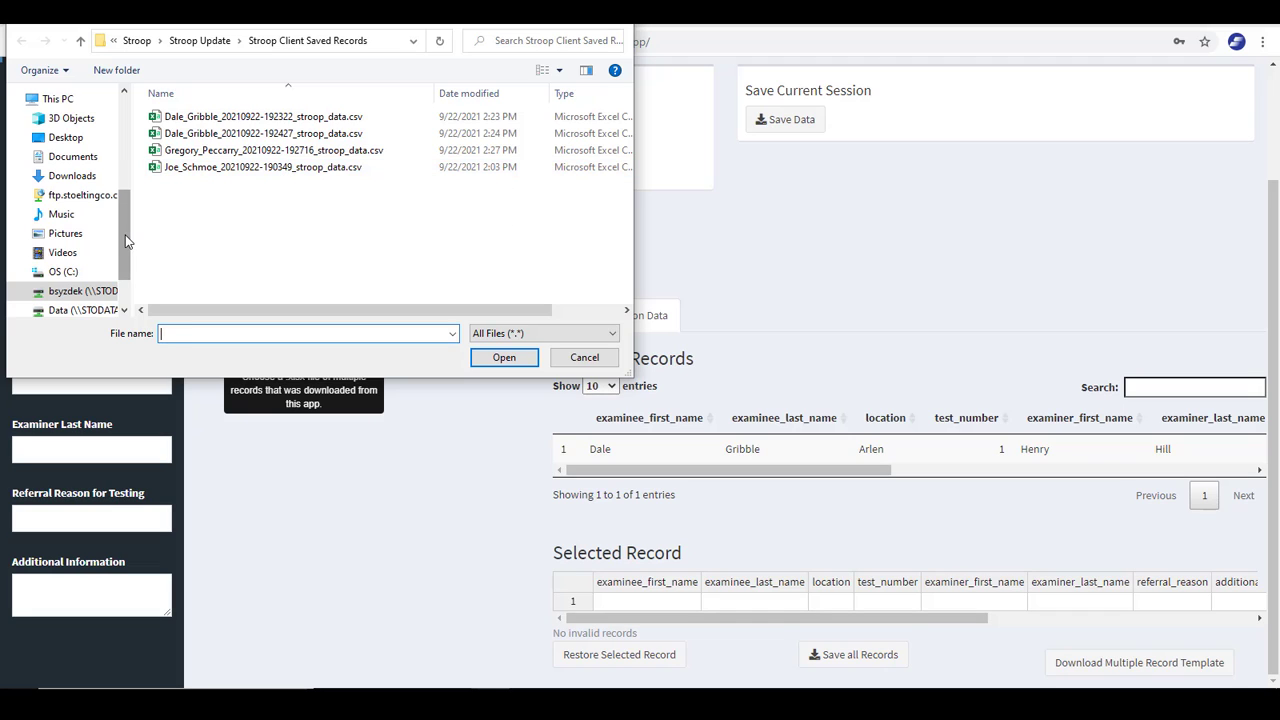
pyautogui.moveTo(127, 240); pyautogui.dragTo(125, 132)
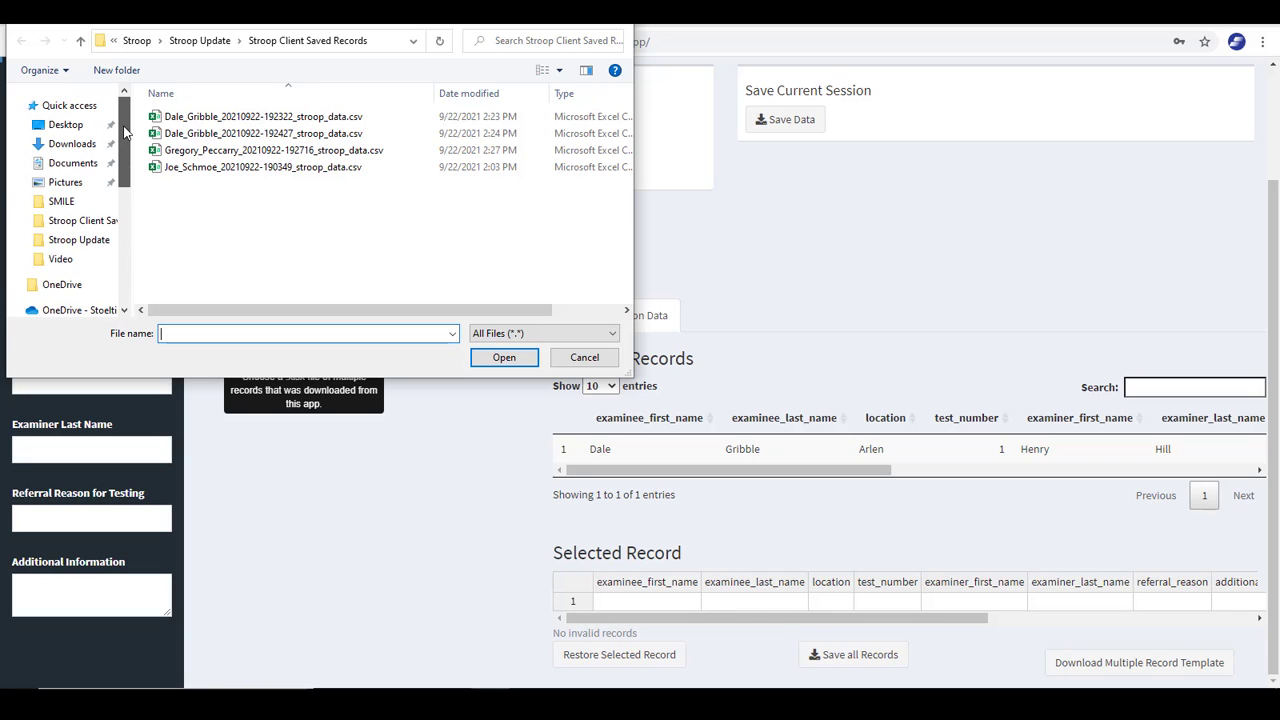
pyautogui.click(72, 145)
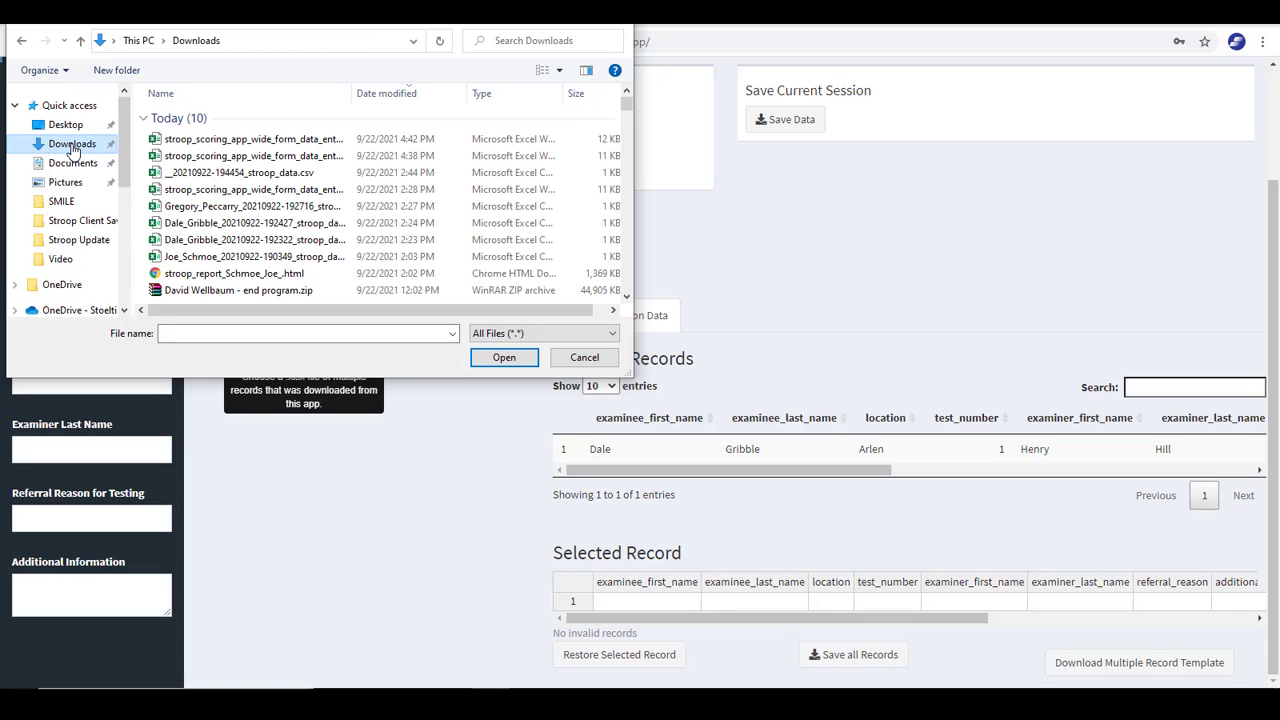
pyautogui.click(210, 141)
pyautogui.doubleClick(210, 141)
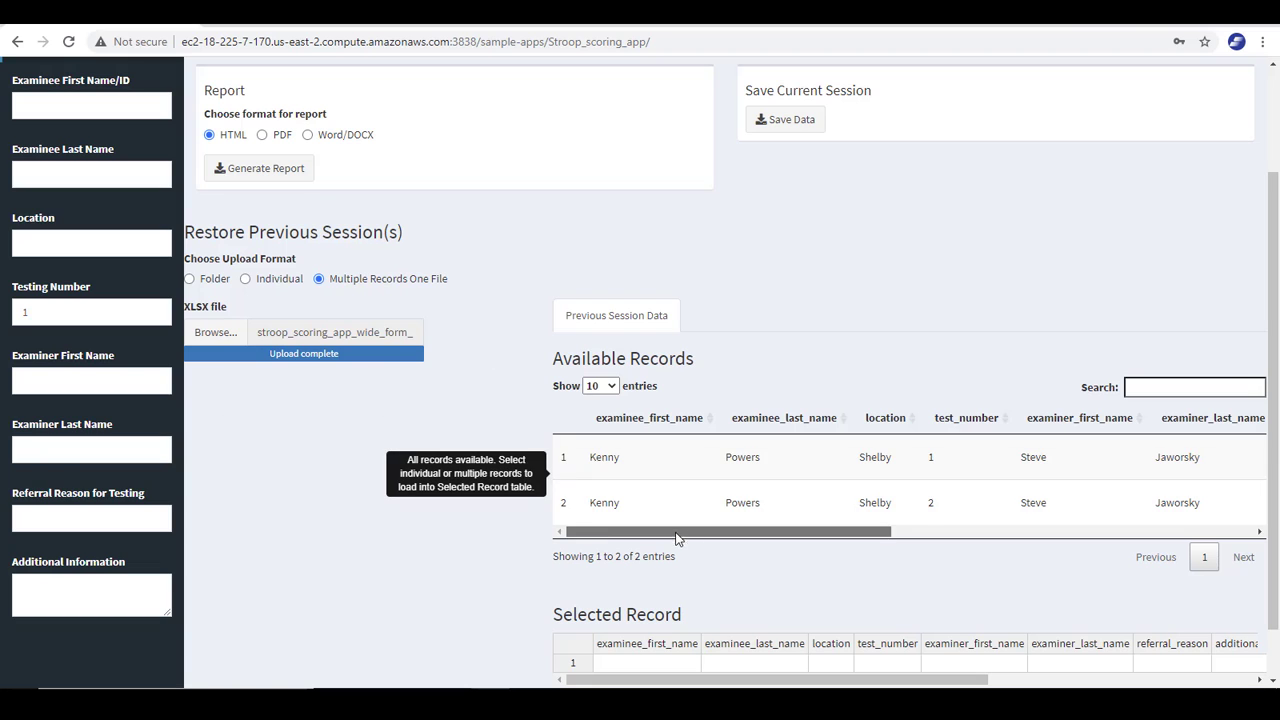
pyautogui.moveTo(677, 531); pyautogui.dragTo(1074, 517)
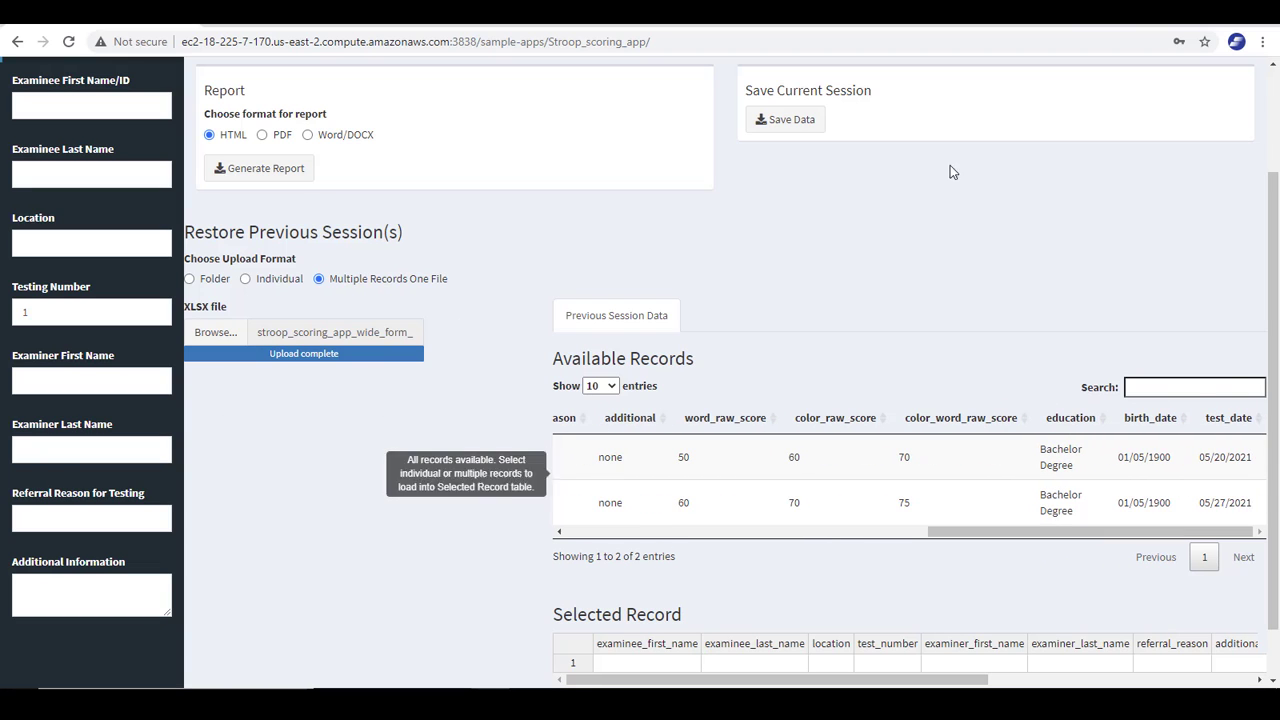
pyautogui.scroll(-1, 942, 161)
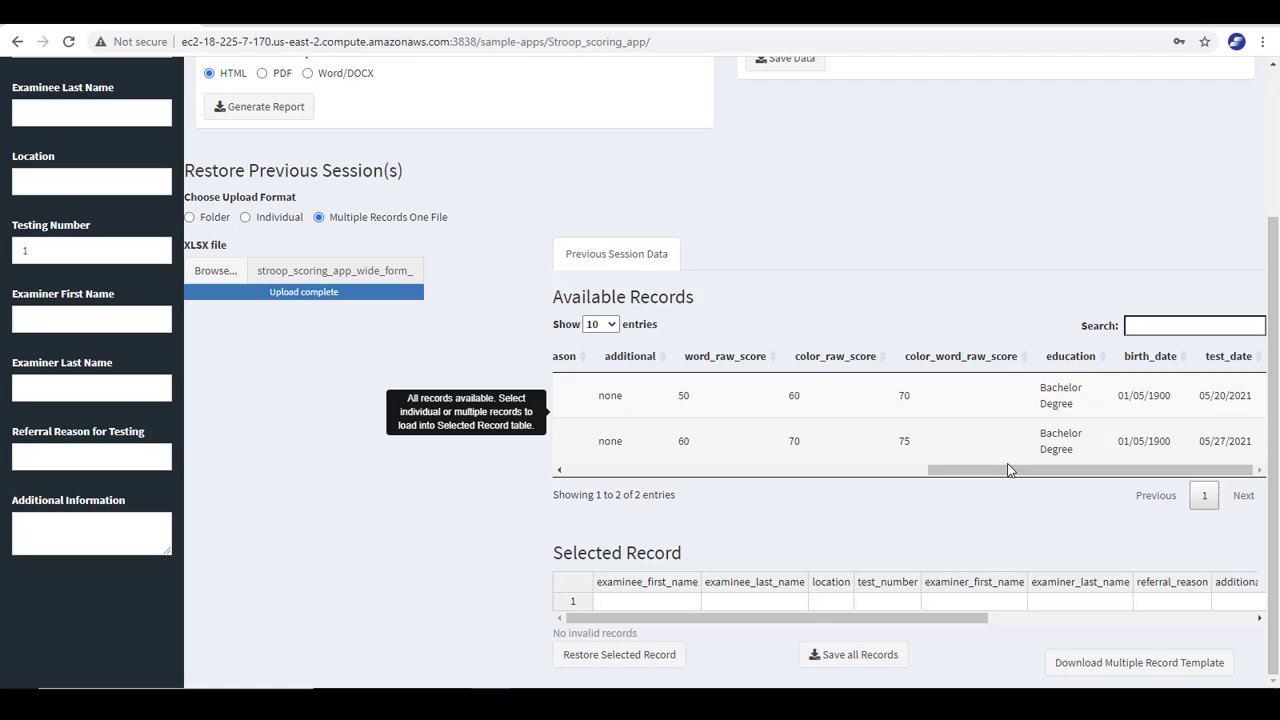
pyautogui.moveTo(1008, 475); pyautogui.dragTo(634, 485)
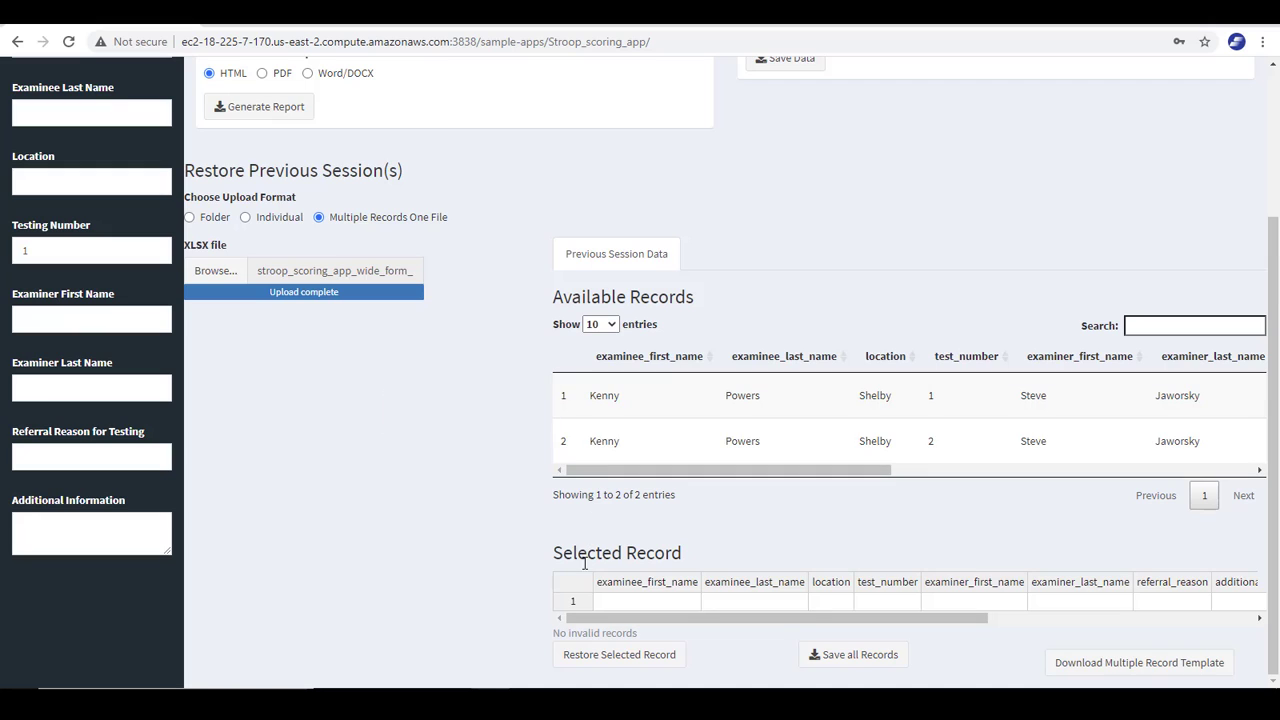
# Add test records 1 and 2 to Selected Record, showing word raw scores 50 and 60.
pyautogui.click(577, 405)
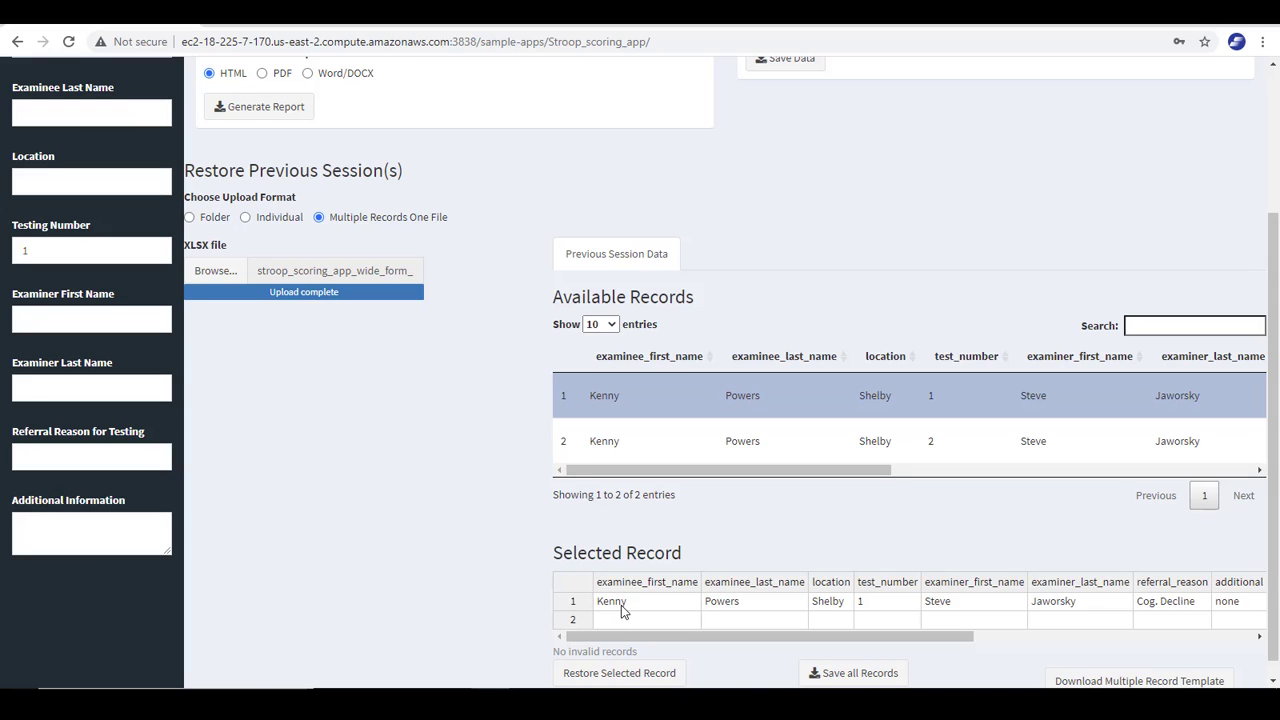
pyautogui.click(601, 445)
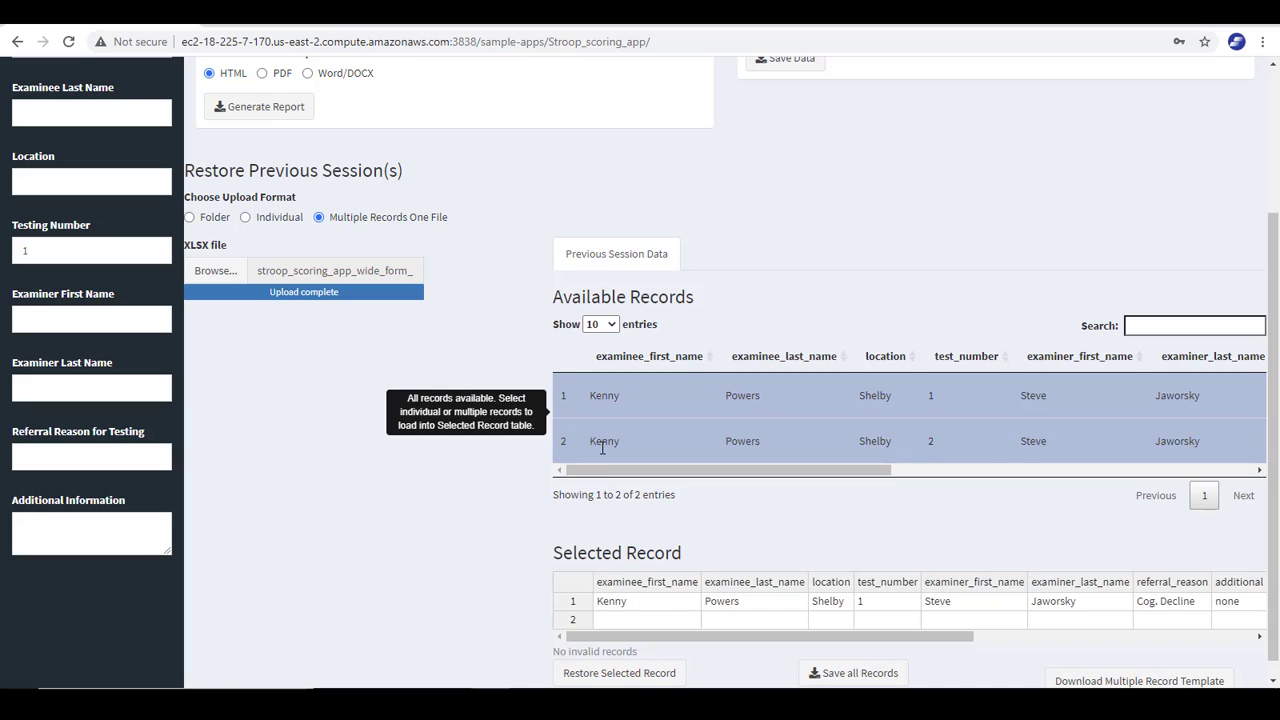
pyautogui.scroll(-1, 440, 544)
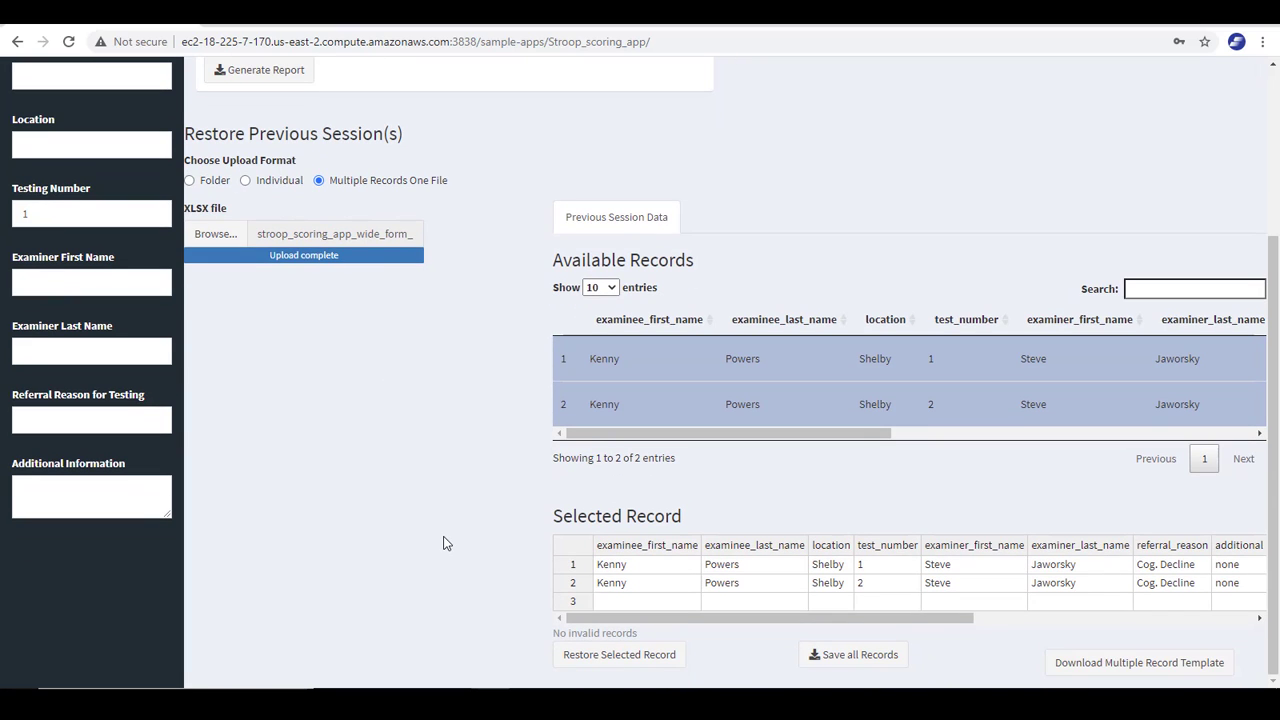
pyautogui.click(602, 404)
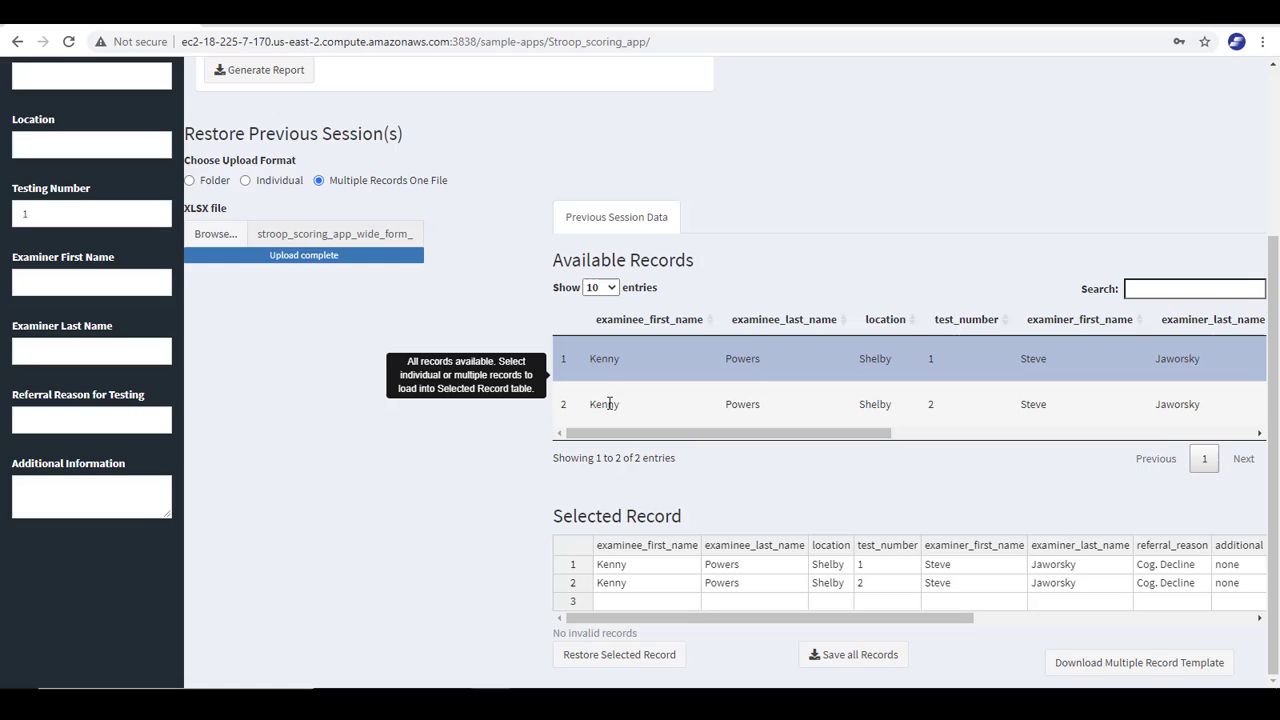
pyautogui.scroll(1, 609, 403)
pyautogui.click(609, 424)
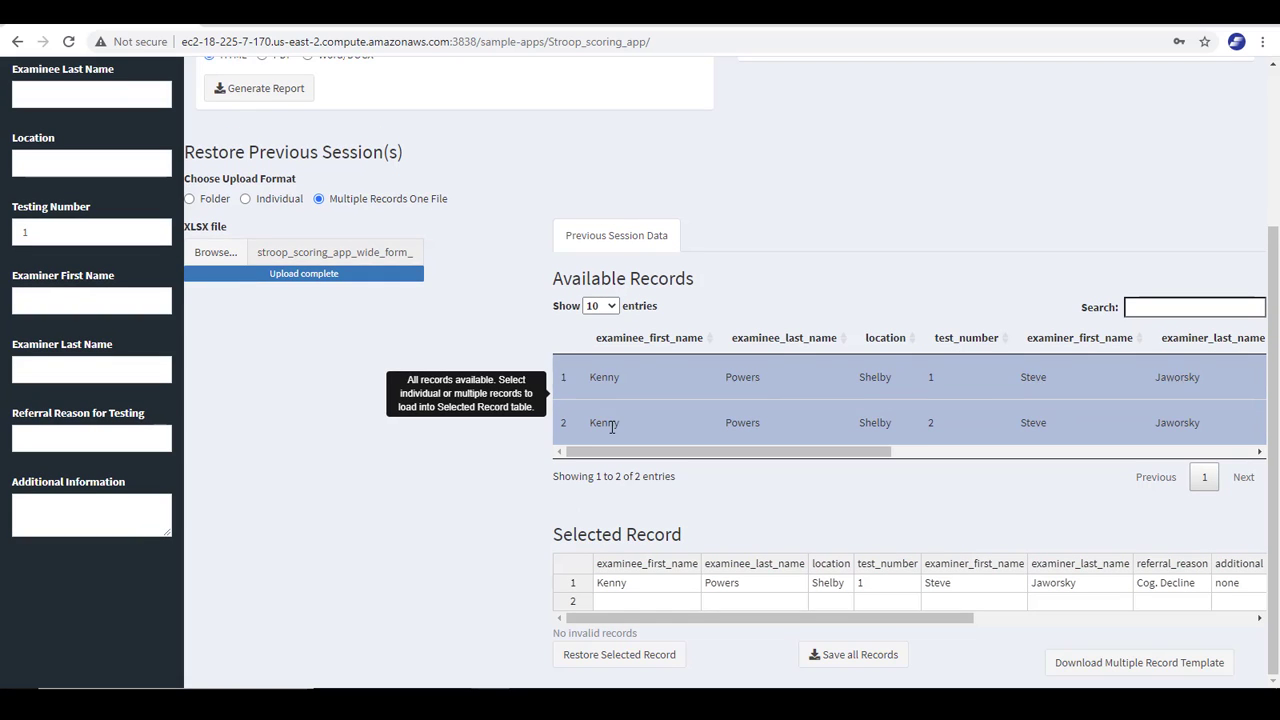
pyautogui.scroll(-1, 613, 436)
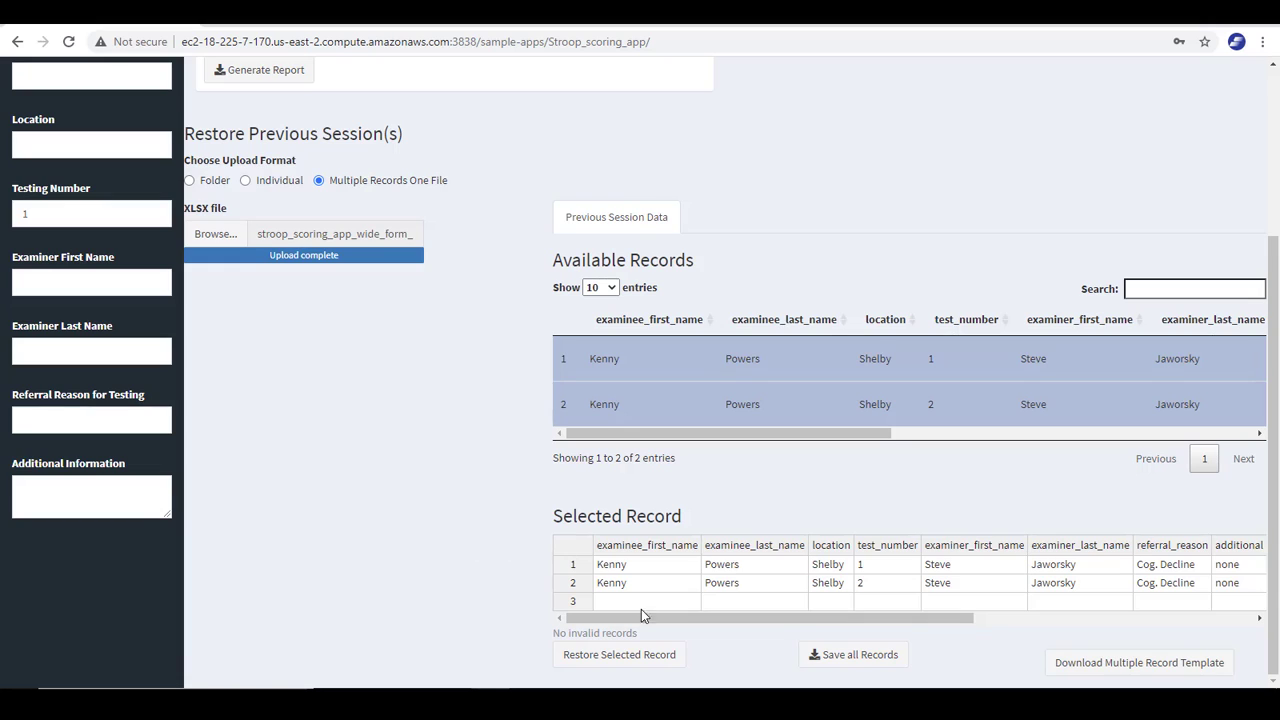
pyautogui.moveTo(642, 621); pyautogui.dragTo(1005, 630)
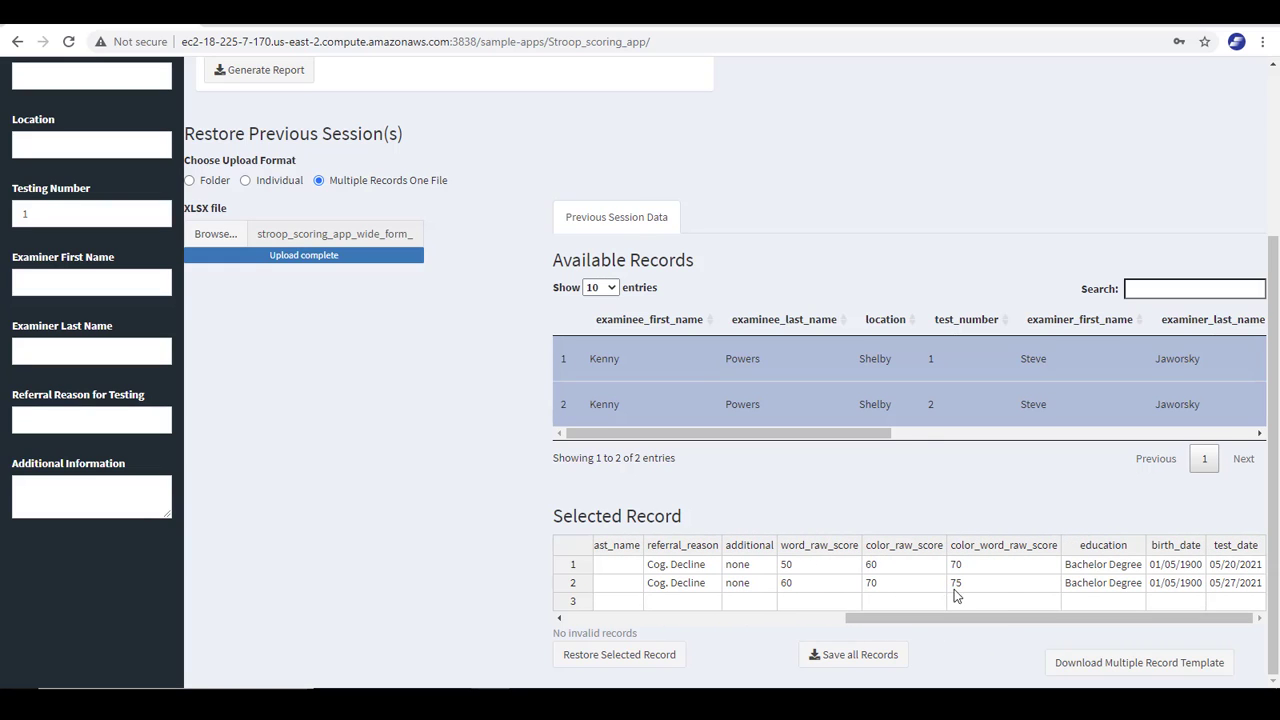
# Change test 1's color_word_raw_score in Selected Record from 70 to -10.
pyautogui.click(970, 569)
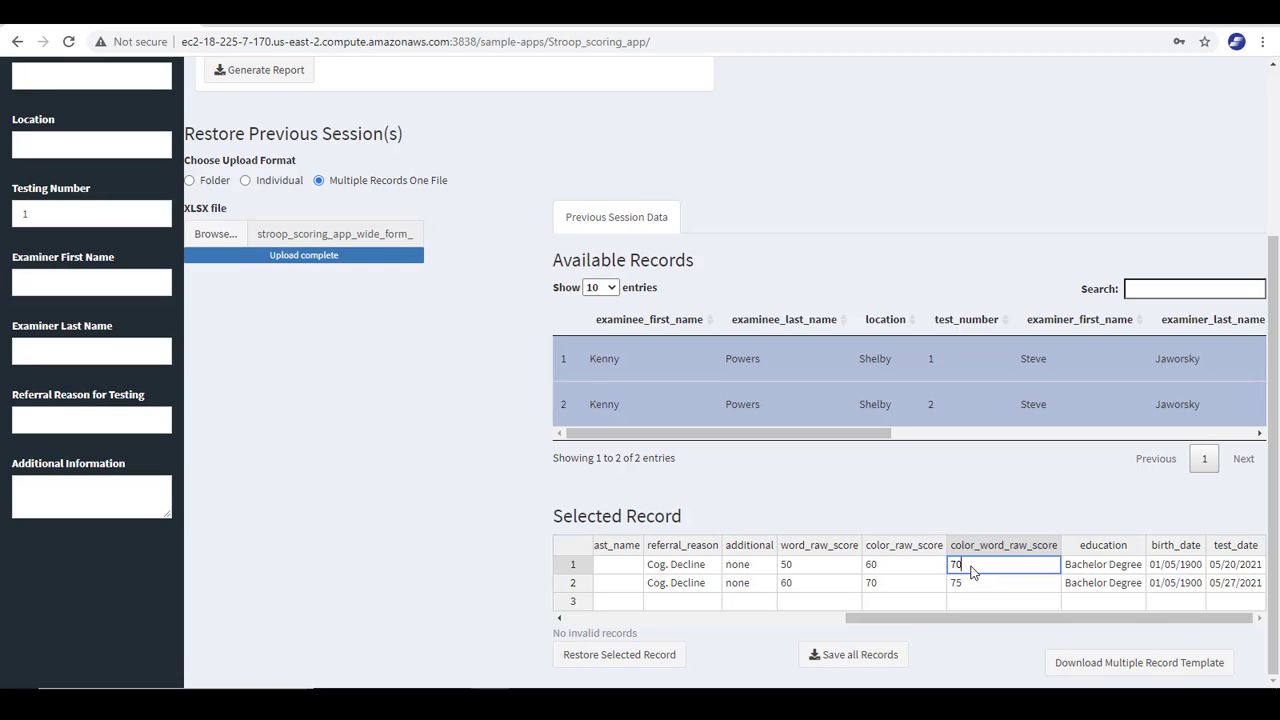
pyautogui.doubleClick(970, 569)
pyautogui.press('BackSpace')
pyautogui.press('BackSpace')
pyautogui.write('-10')
pyautogui.click(989, 508)
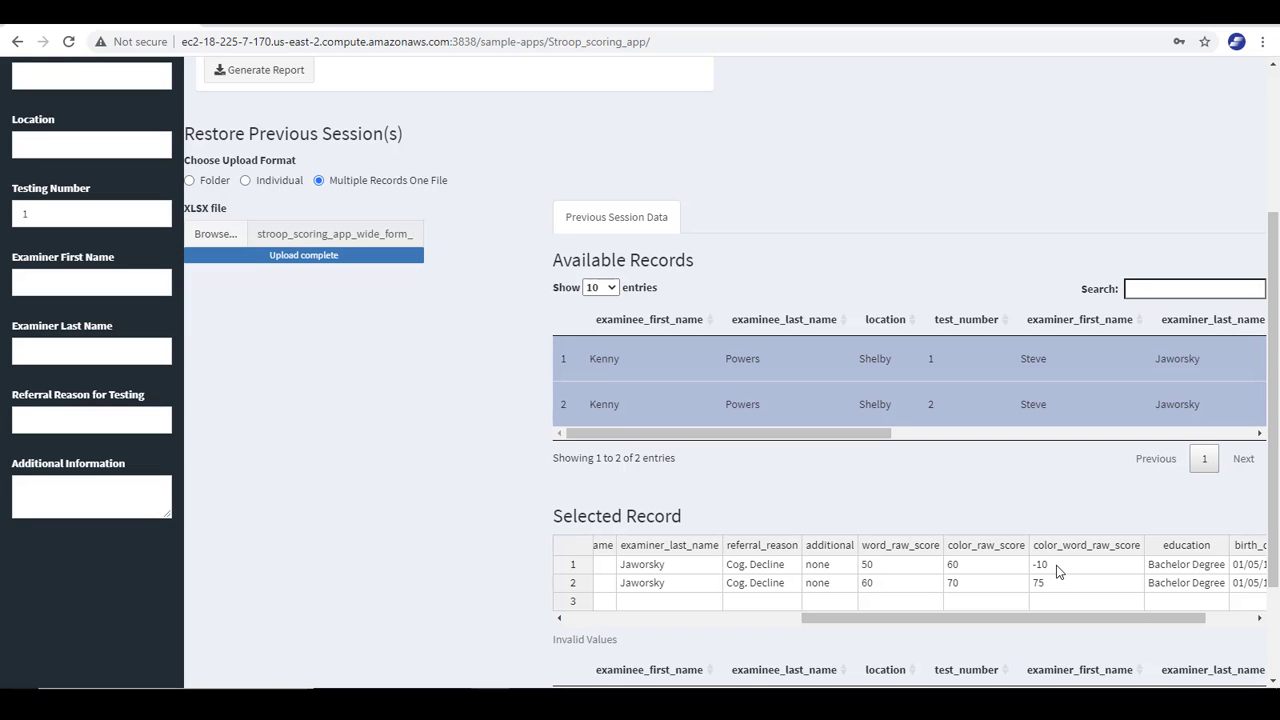
pyautogui.scroll(-2, 1056, 510)
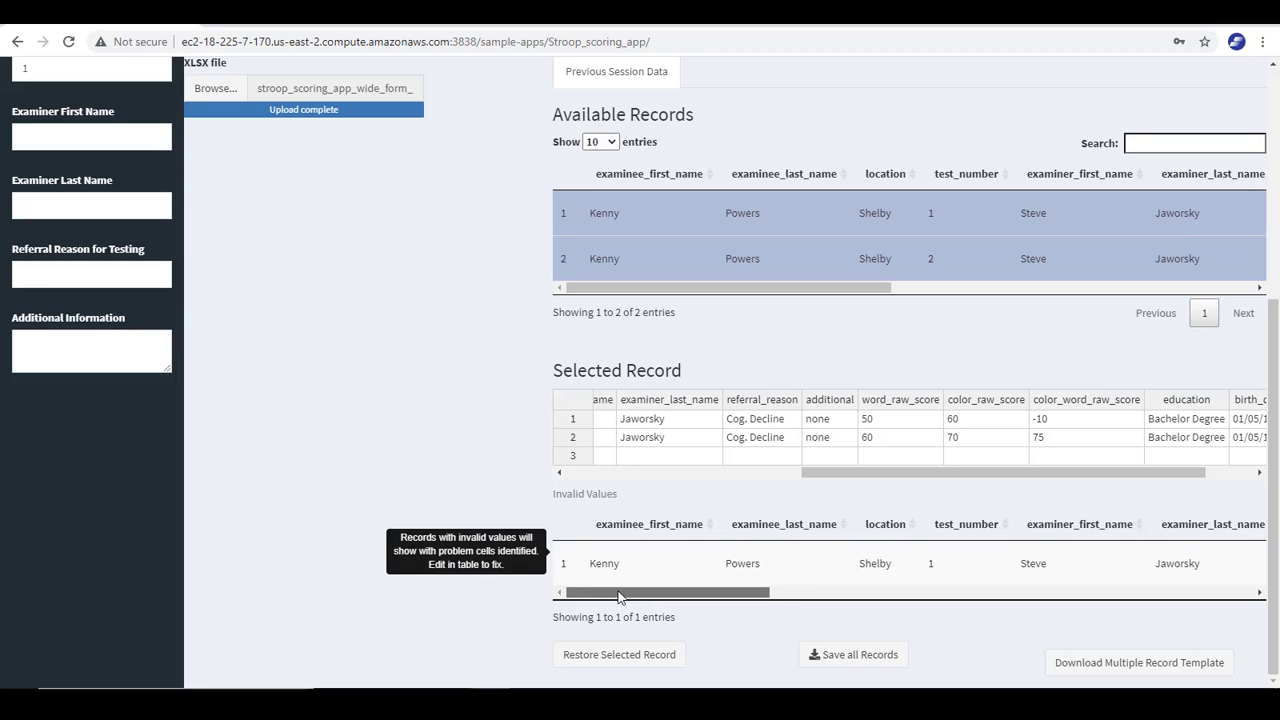
pyautogui.moveTo(620, 596)
pyautogui.mouseDown()
pyautogui.moveTo(657, 598)
pyautogui.moveTo(611, 600)
pyautogui.mouseUp()
pyautogui.moveTo(612, 600); pyautogui.dragTo(903, 594)
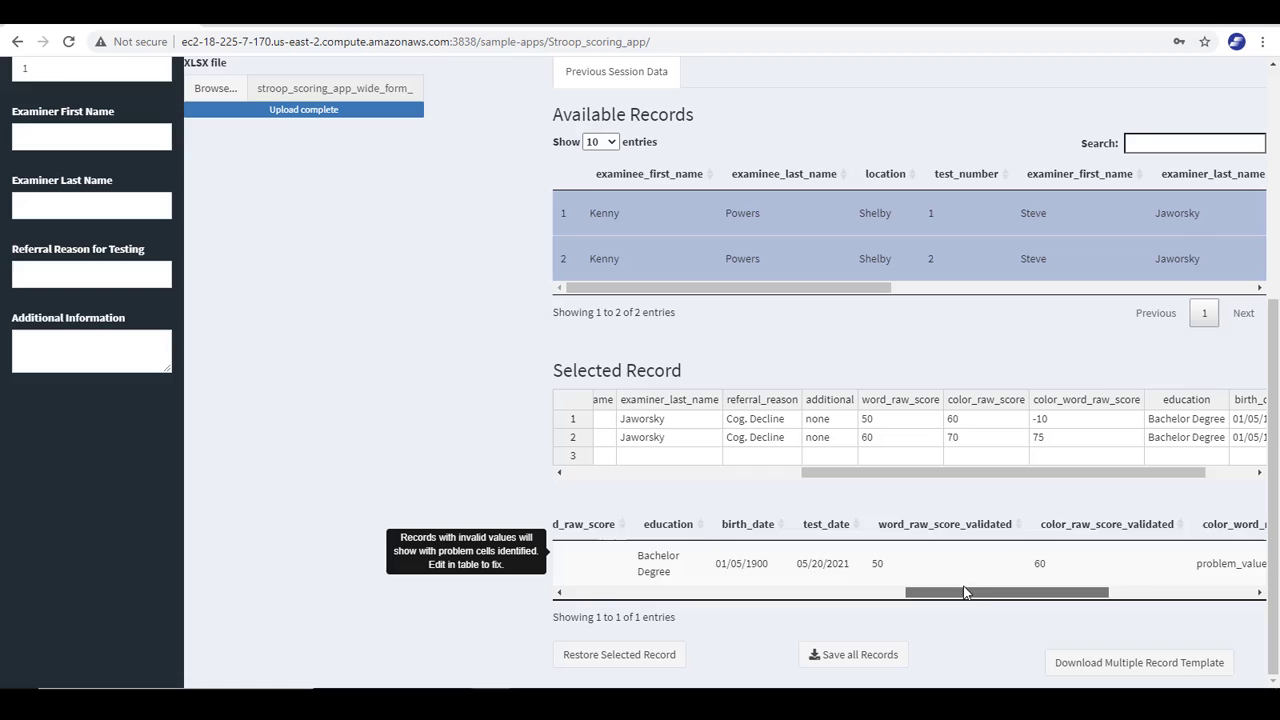
pyautogui.moveTo(964, 592)
pyautogui.mouseDown()
pyautogui.moveTo(1124, 592)
pyautogui.moveTo(977, 605)
pyautogui.mouseUp()
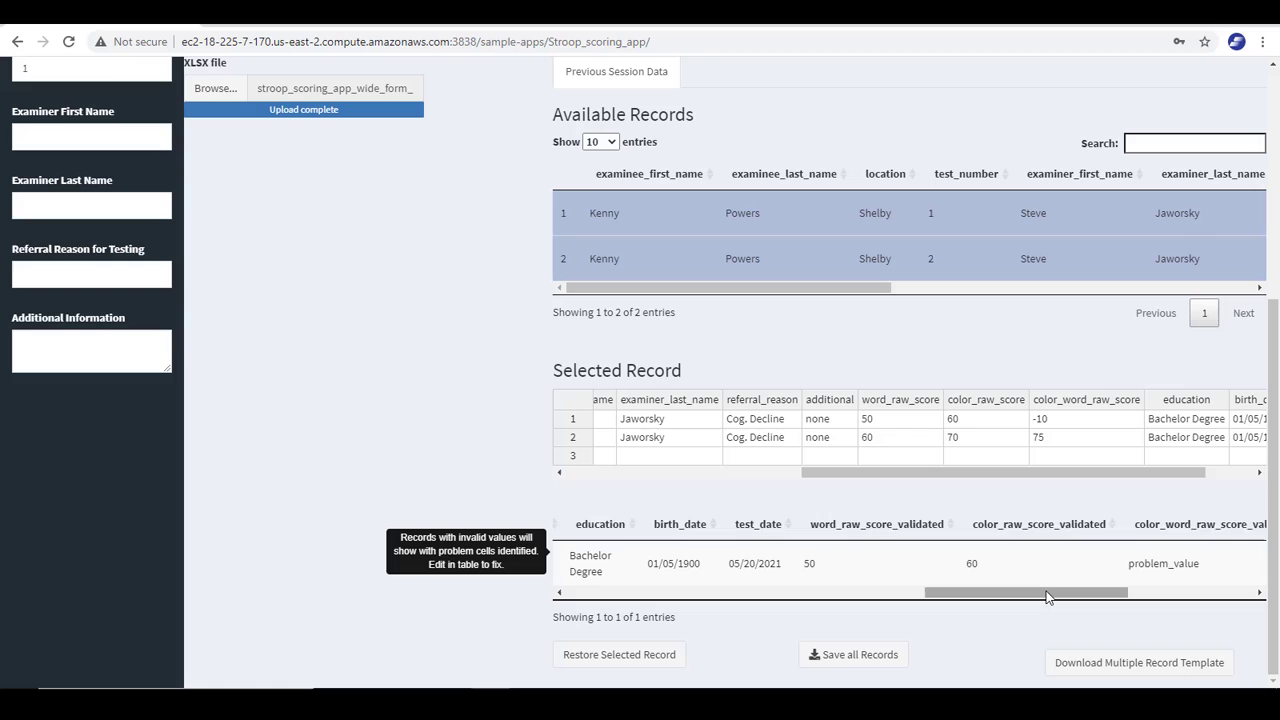
pyautogui.moveTo(1046, 594); pyautogui.dragTo(1102, 585)
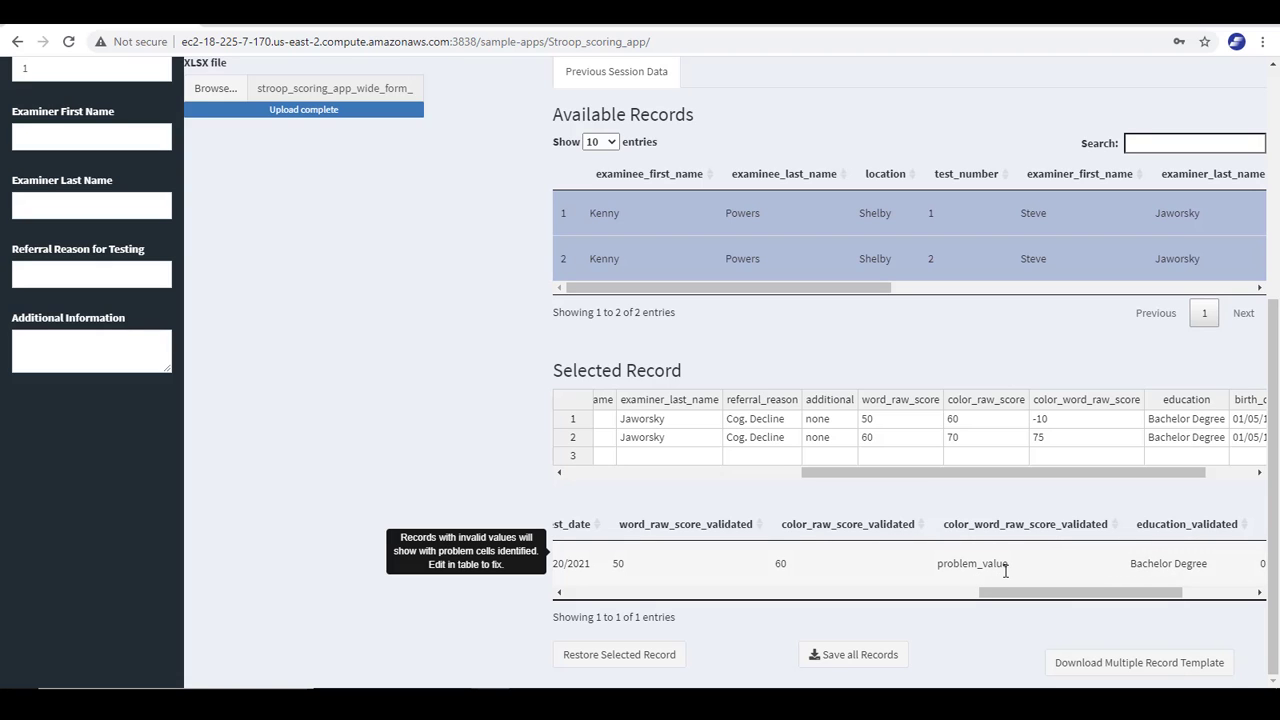
pyautogui.moveTo(1026, 592); pyautogui.dragTo(868, 611)
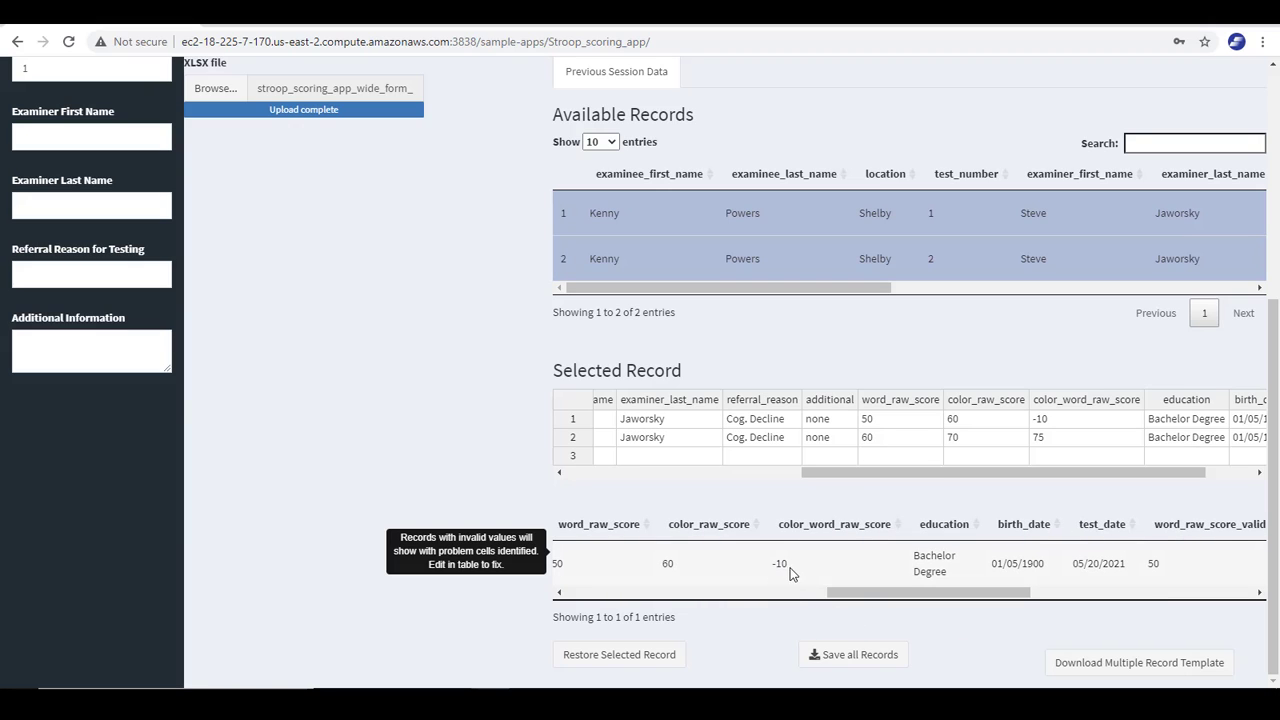
# Replace test 1's -10 color_word_raw_score with 60, clearing the invalid values.
pyautogui.click(1052, 420)
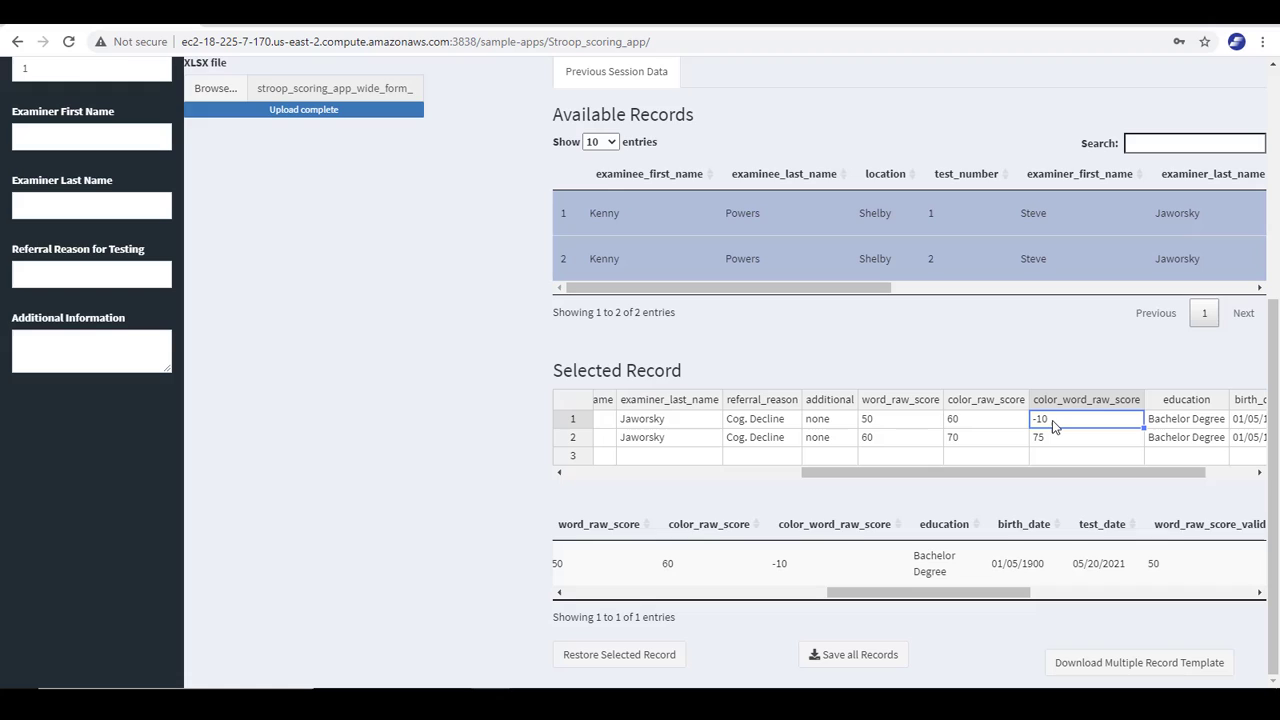
pyautogui.doubleClick(1052, 420)
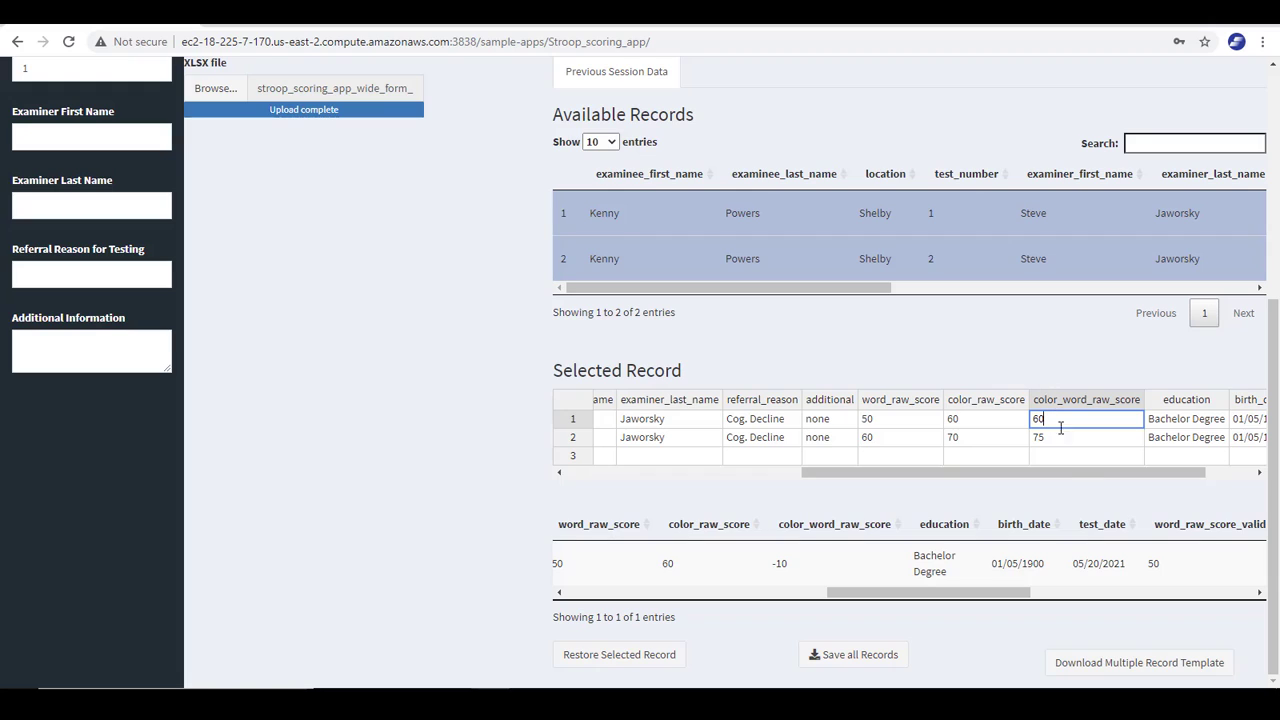
pyautogui.click(1078, 369)
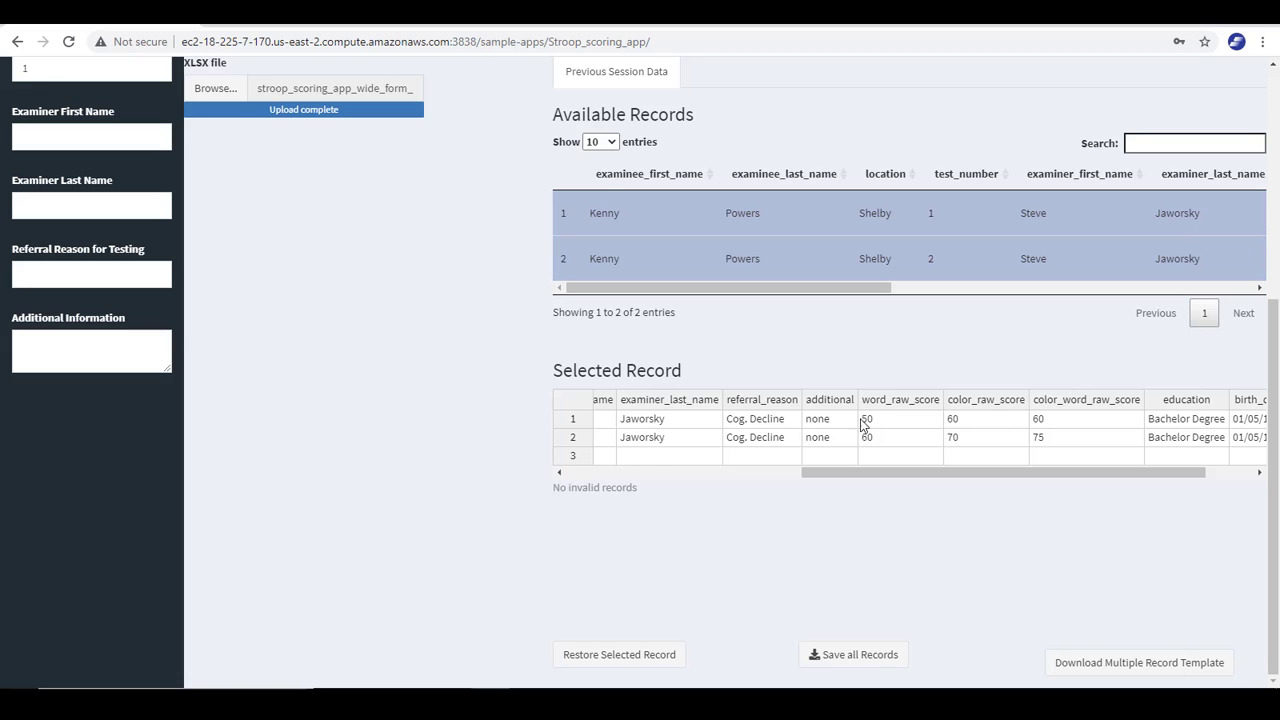
pyautogui.moveTo(865, 472); pyautogui.dragTo(605, 477)
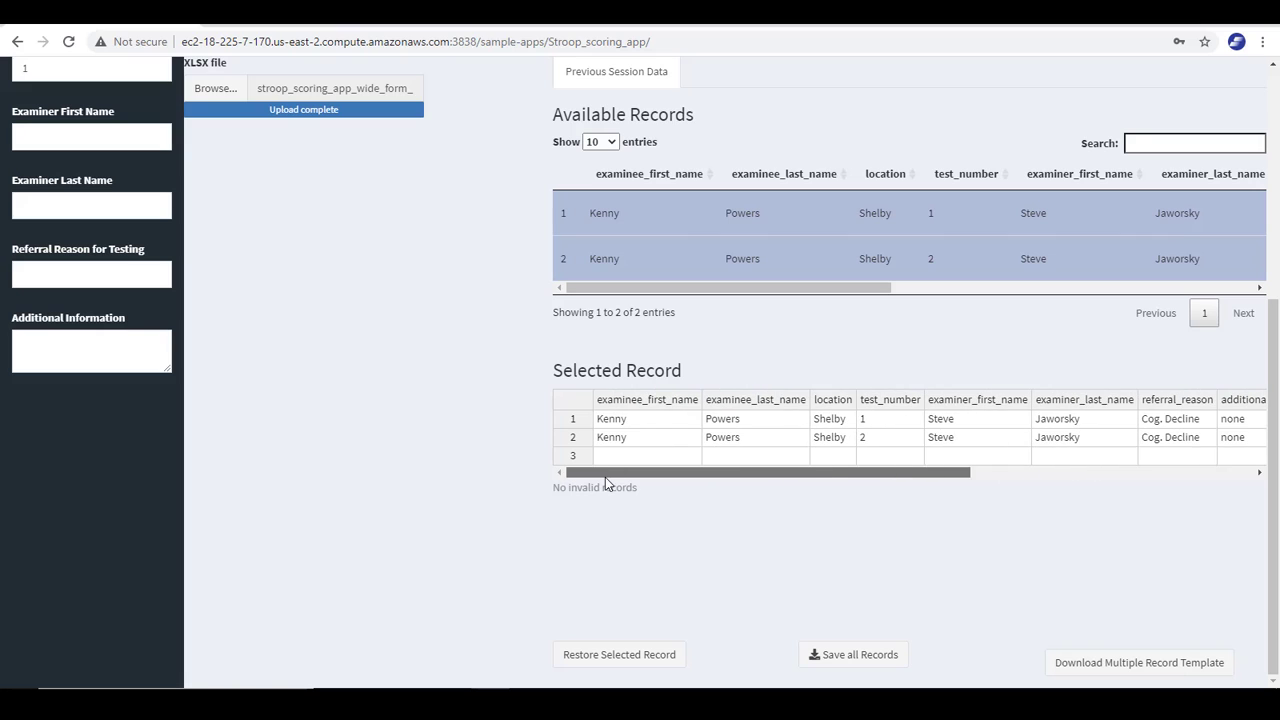
# Enter a new third record's examinee first and last name and location Shelby.
pyautogui.click(628, 456)
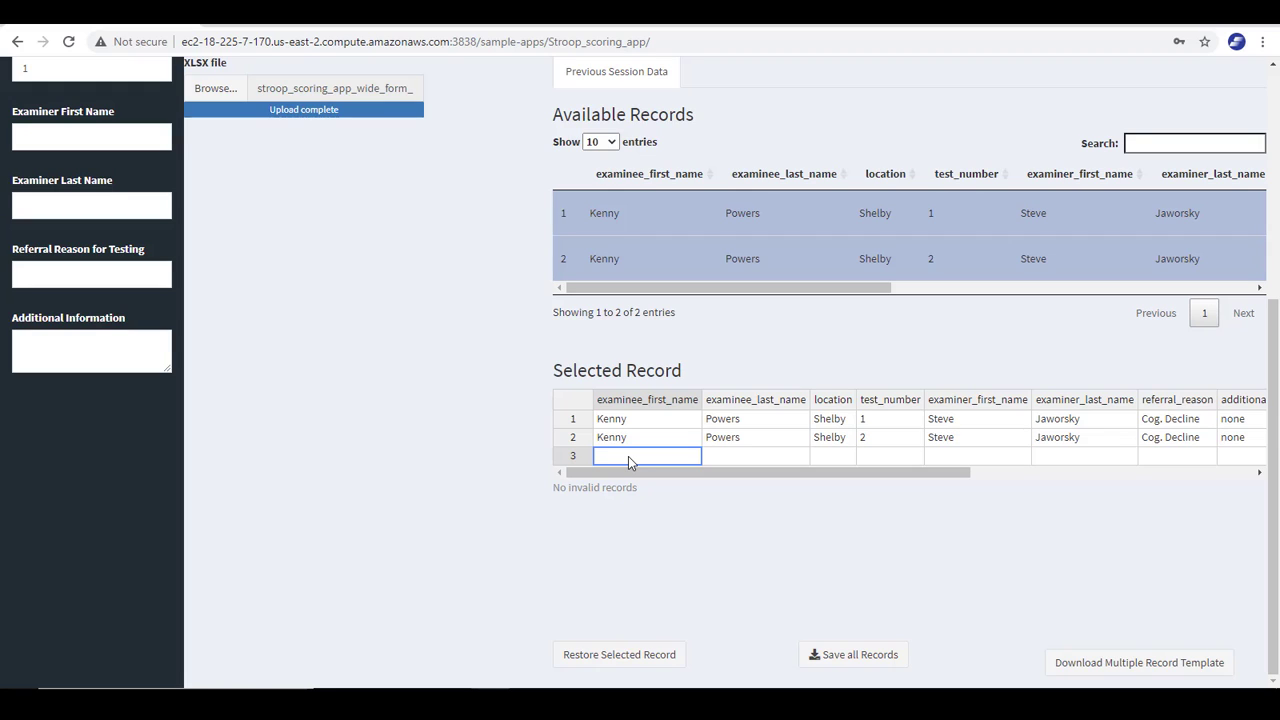
pyautogui.write('Joe')
pyautogui.press('Tab')
pyautogui.write('S')
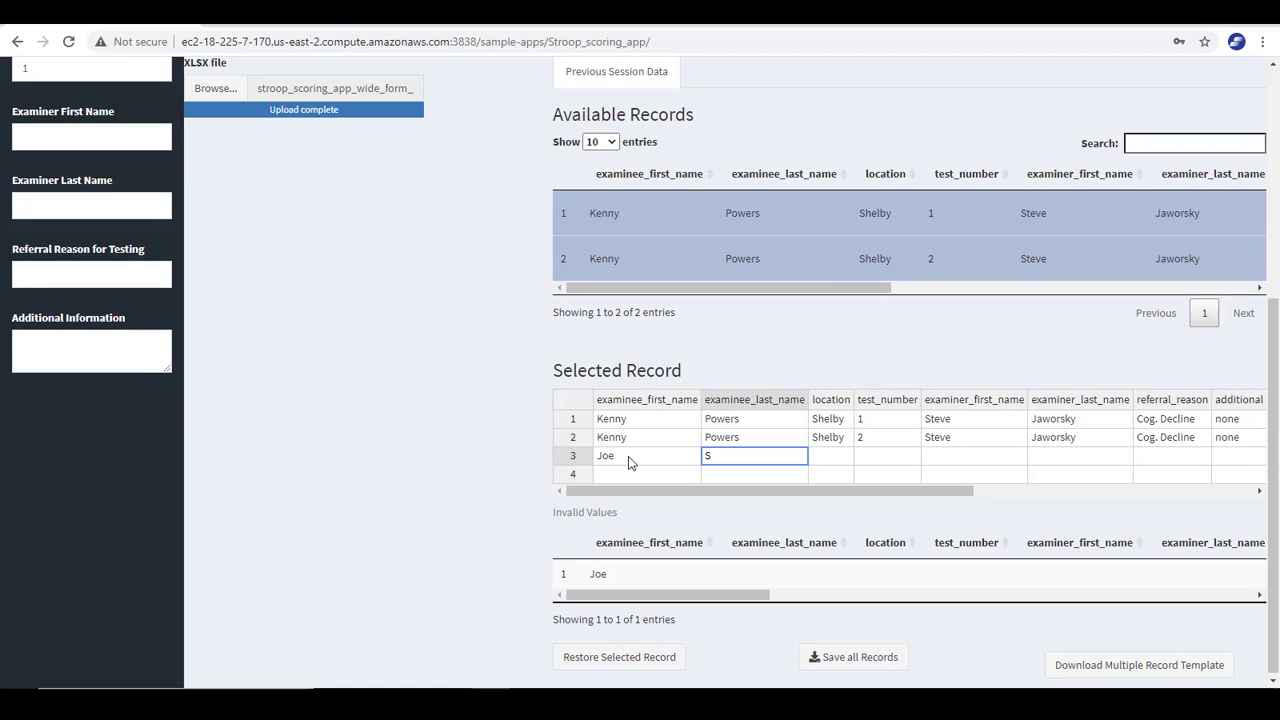
pyautogui.write('chm')
pyautogui.press('BackSpace')
pyautogui.write('moe')
pyautogui.press('Tab')
pyautogui.write('S')
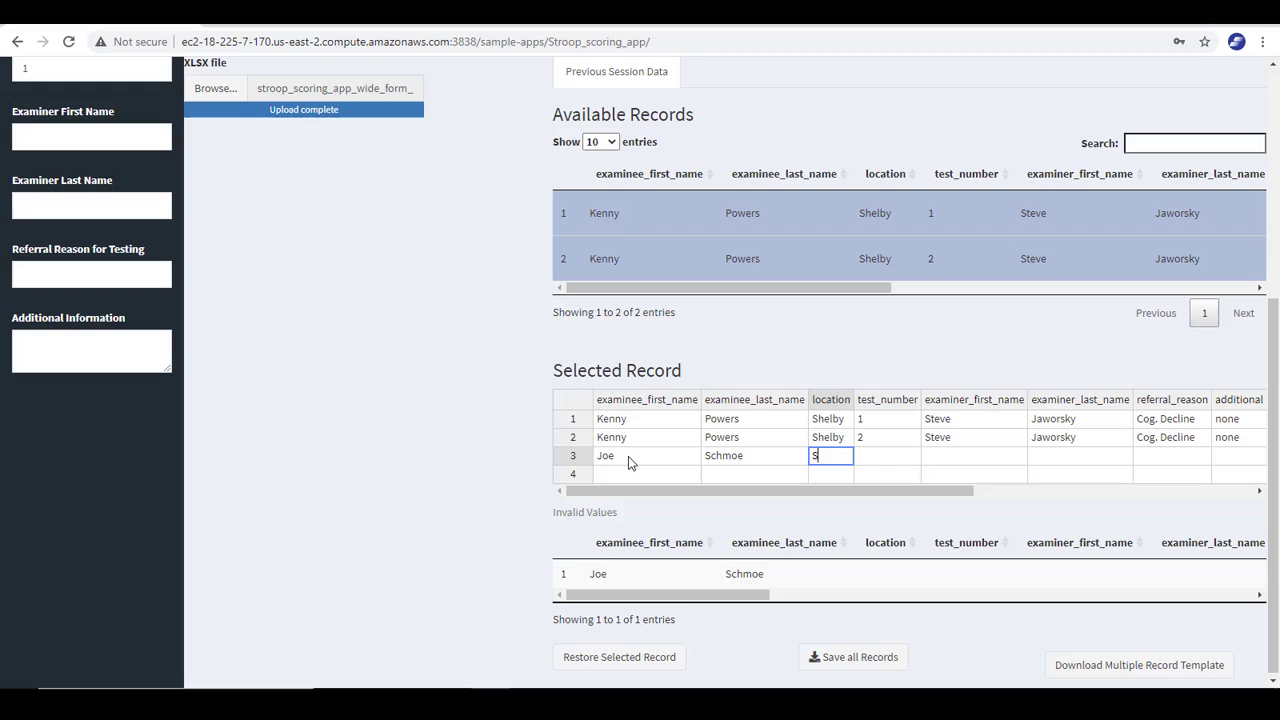
pyautogui.write('helby')
# Scroll across the Selected Record table and select the incomplete row's first-name cell.
pyautogui.moveTo(594, 524)
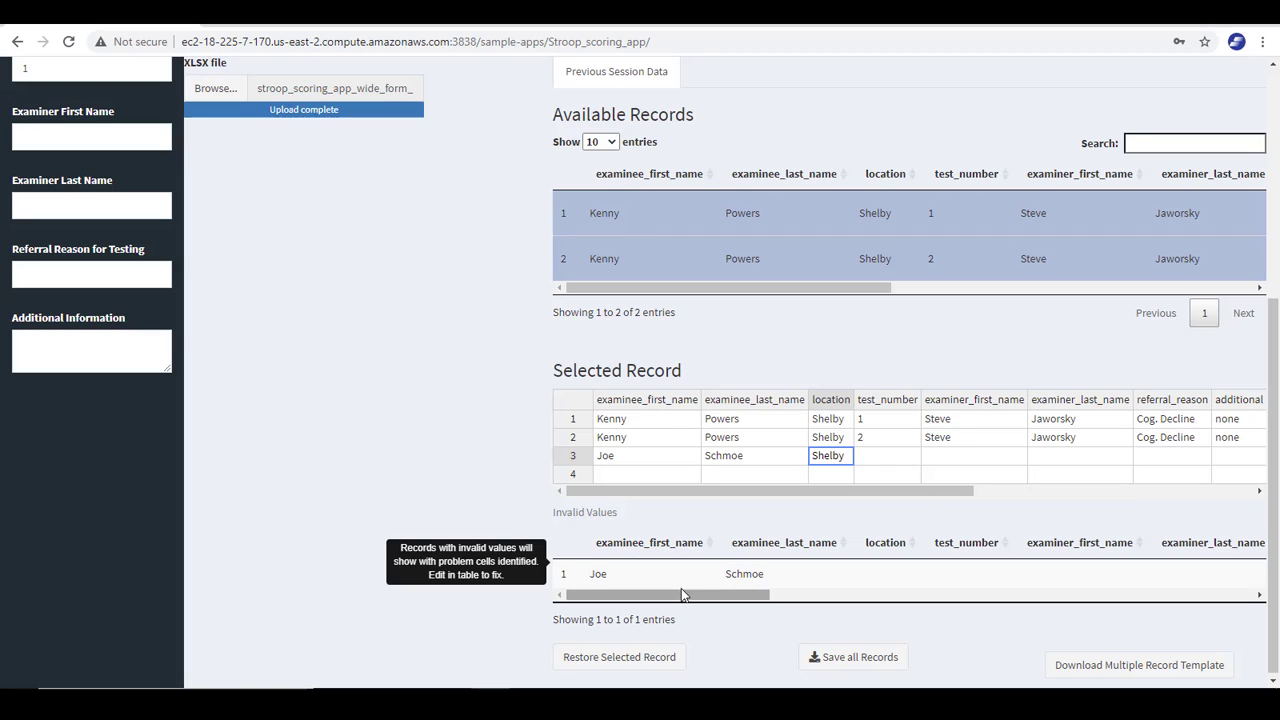
pyautogui.moveTo(878, 493); pyautogui.dragTo(1129, 491)
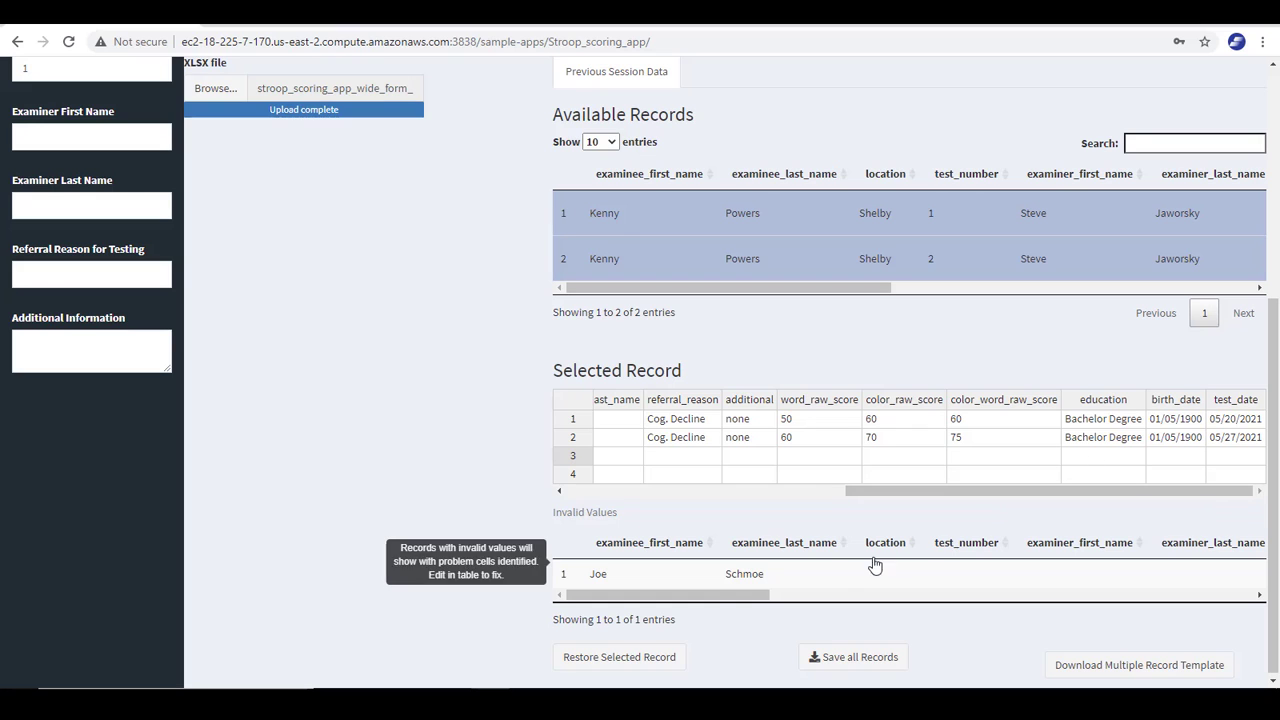
pyautogui.moveTo(760, 596); pyautogui.dragTo(1023, 596)
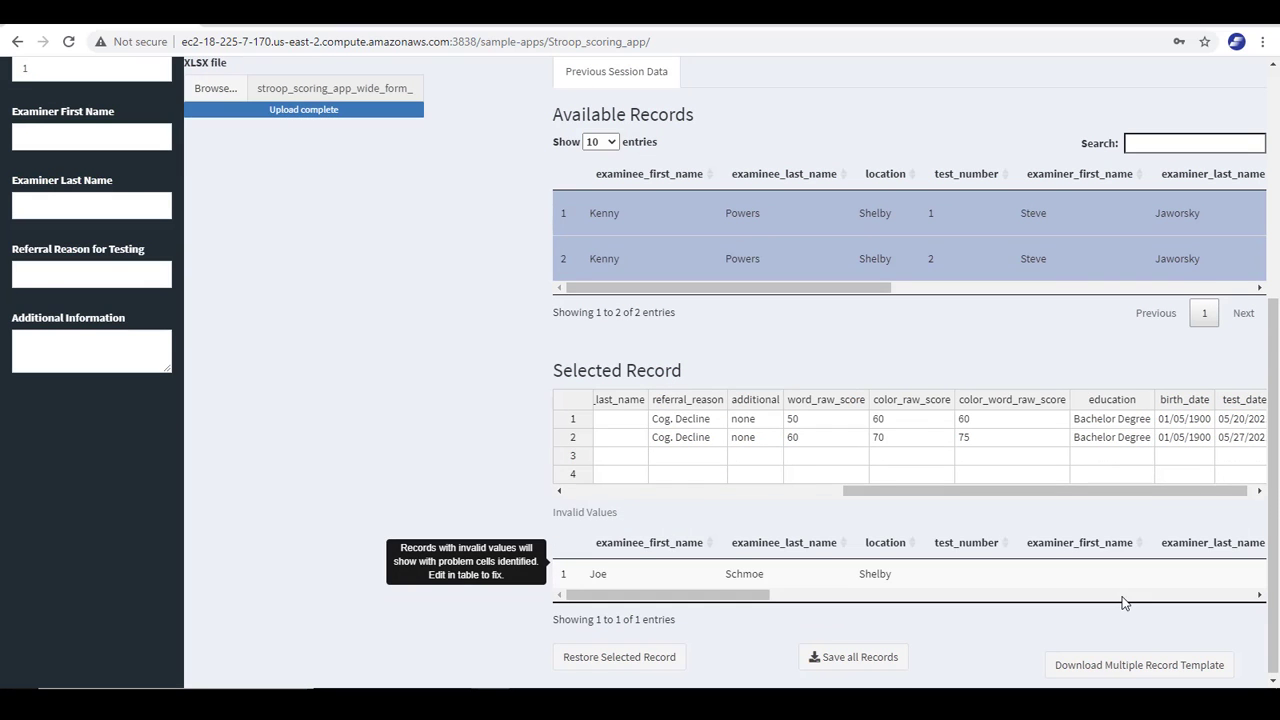
pyautogui.moveTo(740, 597); pyautogui.dragTo(700, 606)
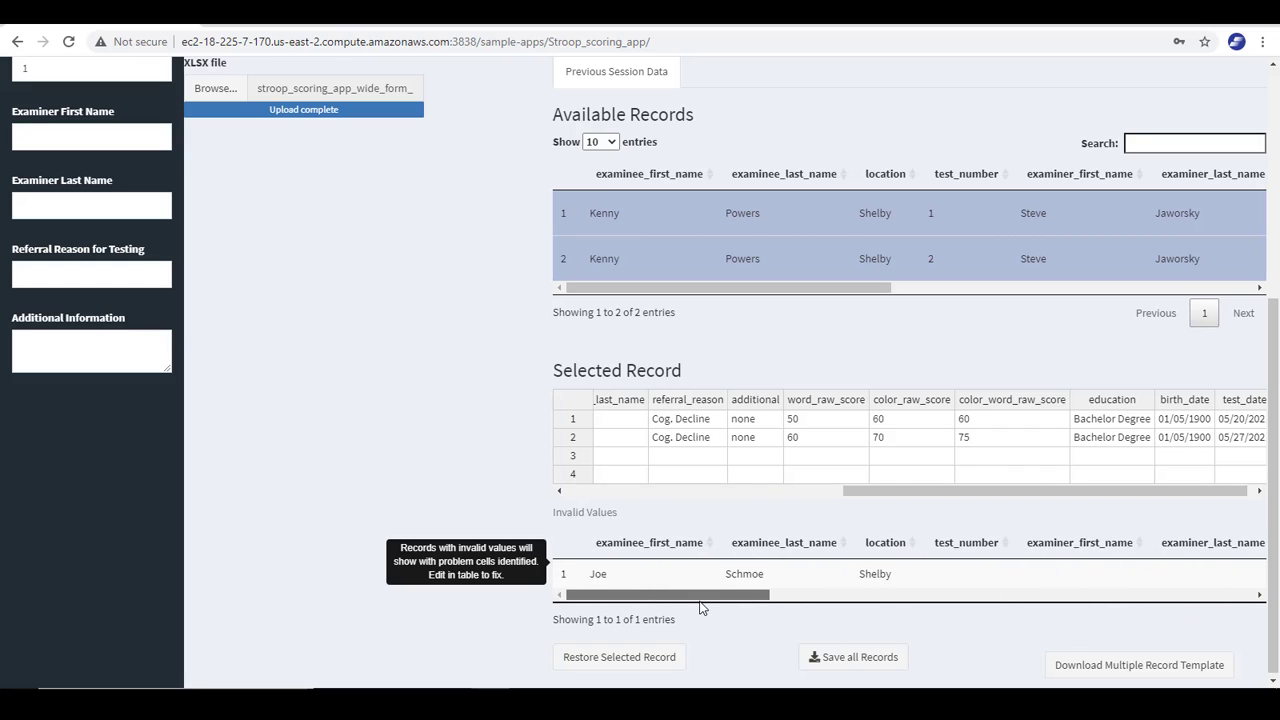
pyautogui.moveTo(896, 500); pyautogui.dragTo(608, 492)
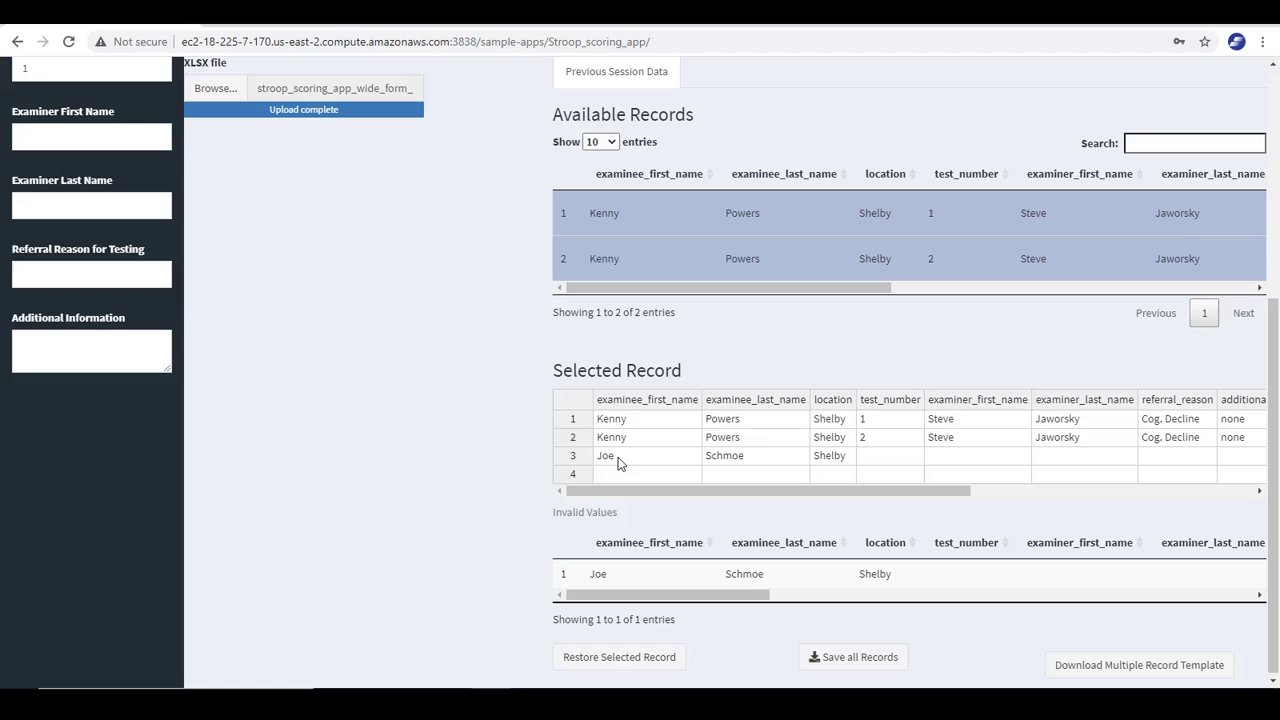
pyautogui.click(618, 457)
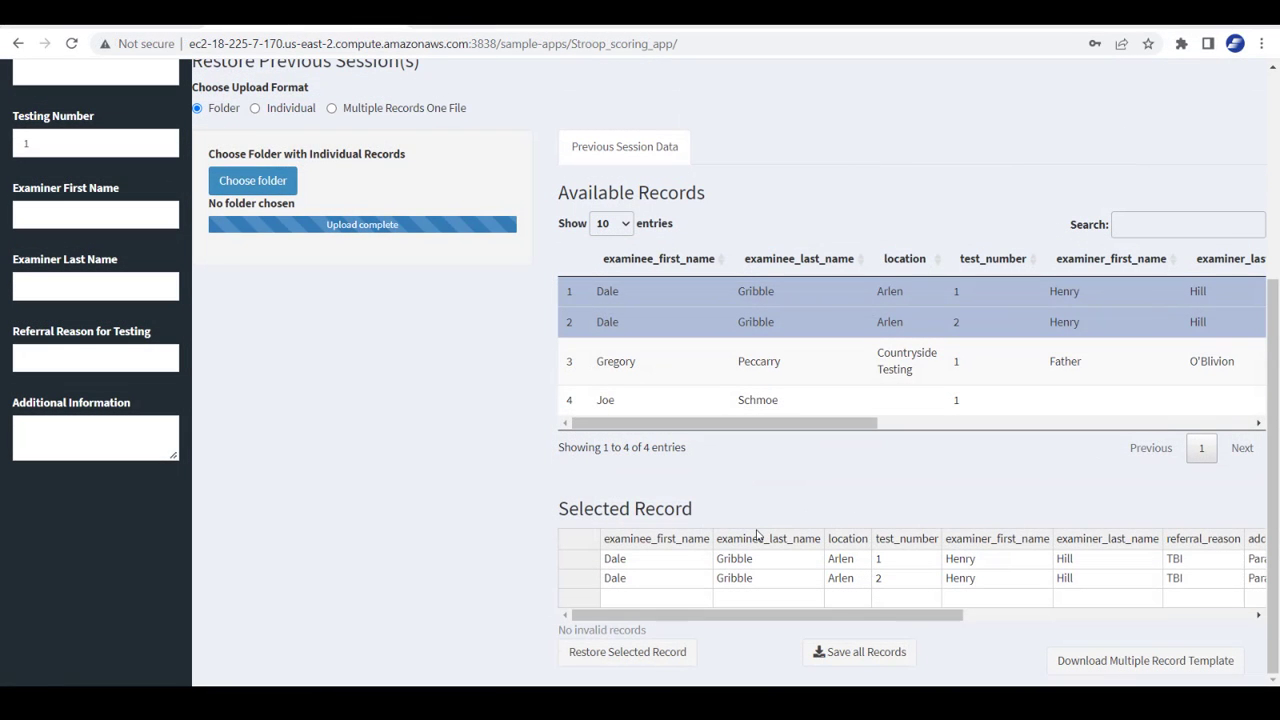
pyautogui.rightClick(687, 566)
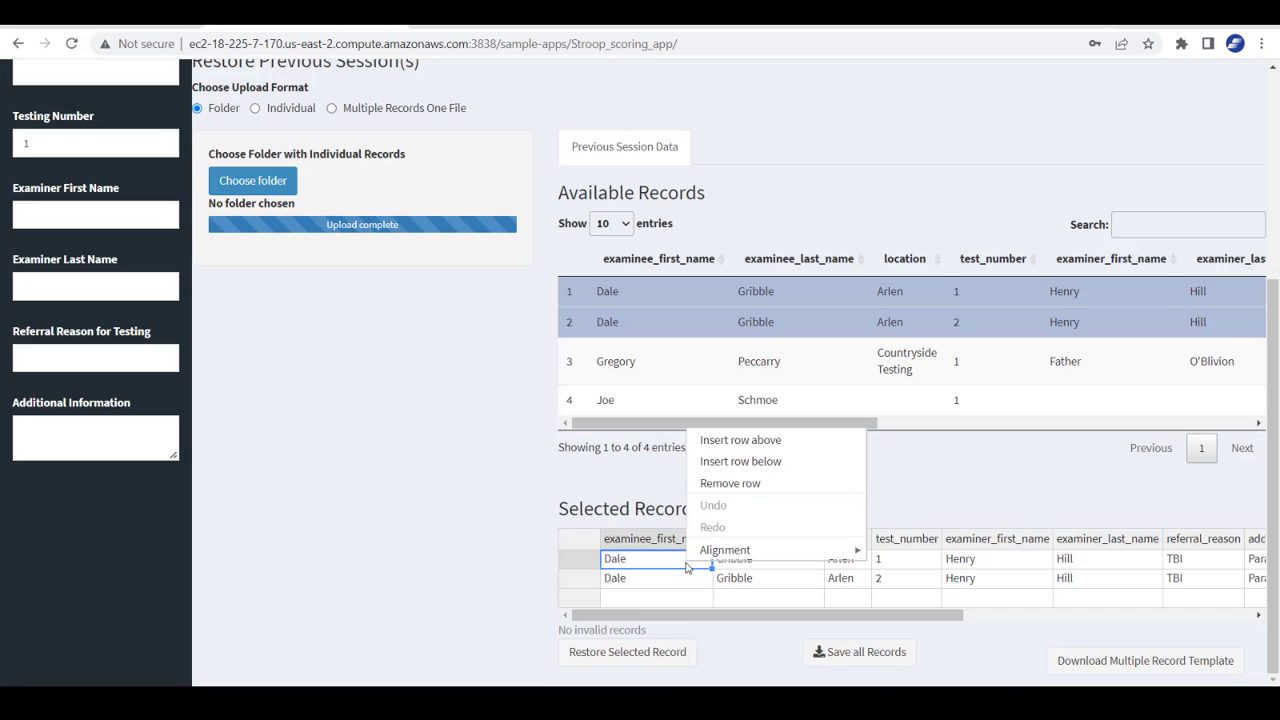
pyautogui.click(746, 462)
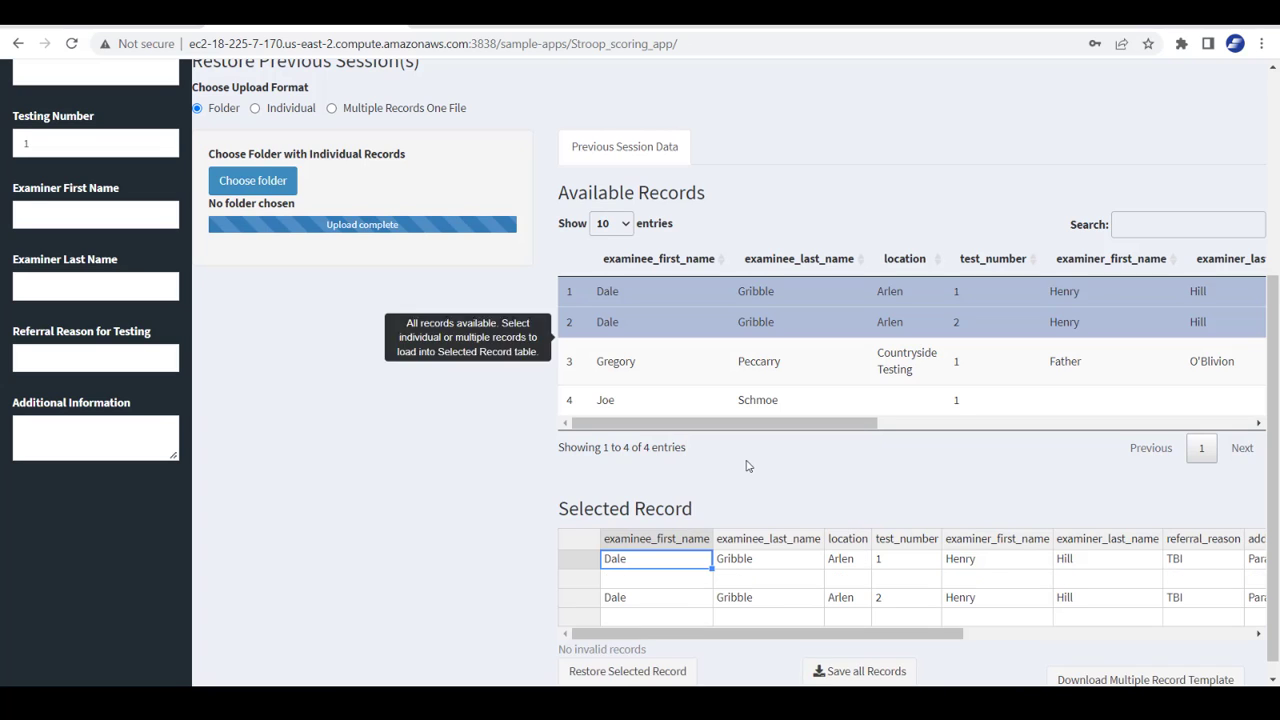
pyautogui.click(667, 586)
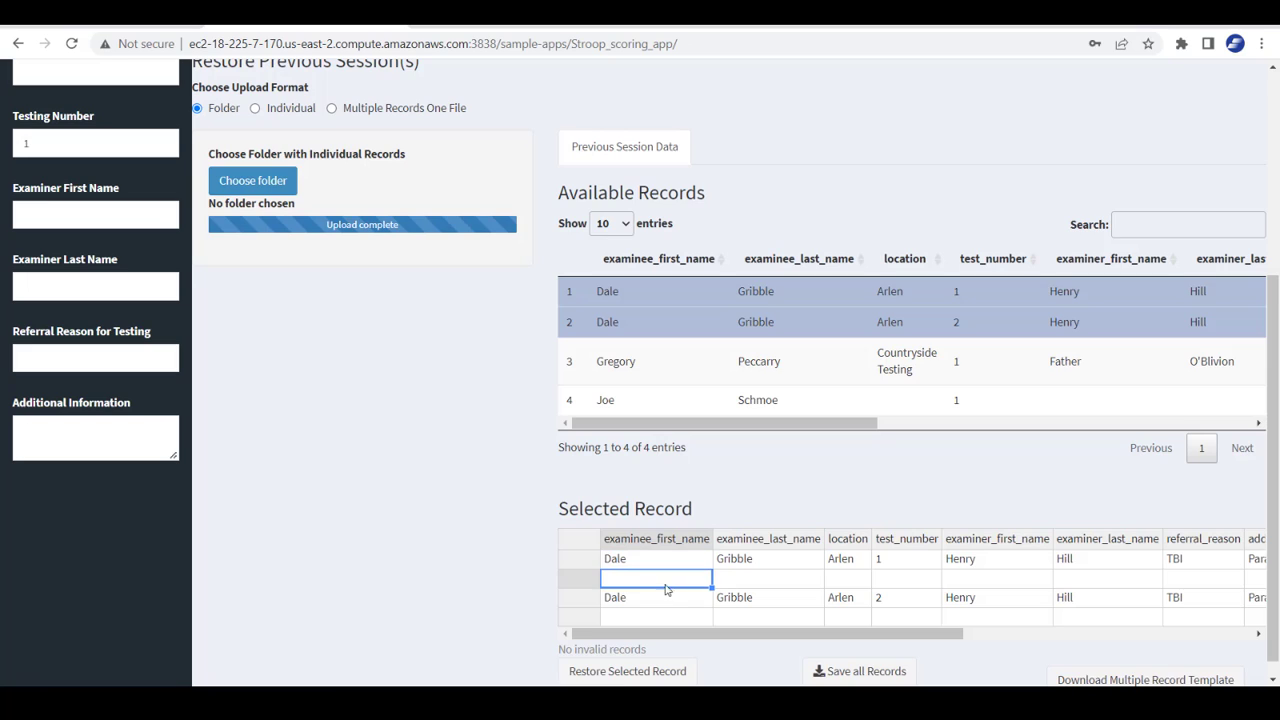
pyautogui.click(652, 615)
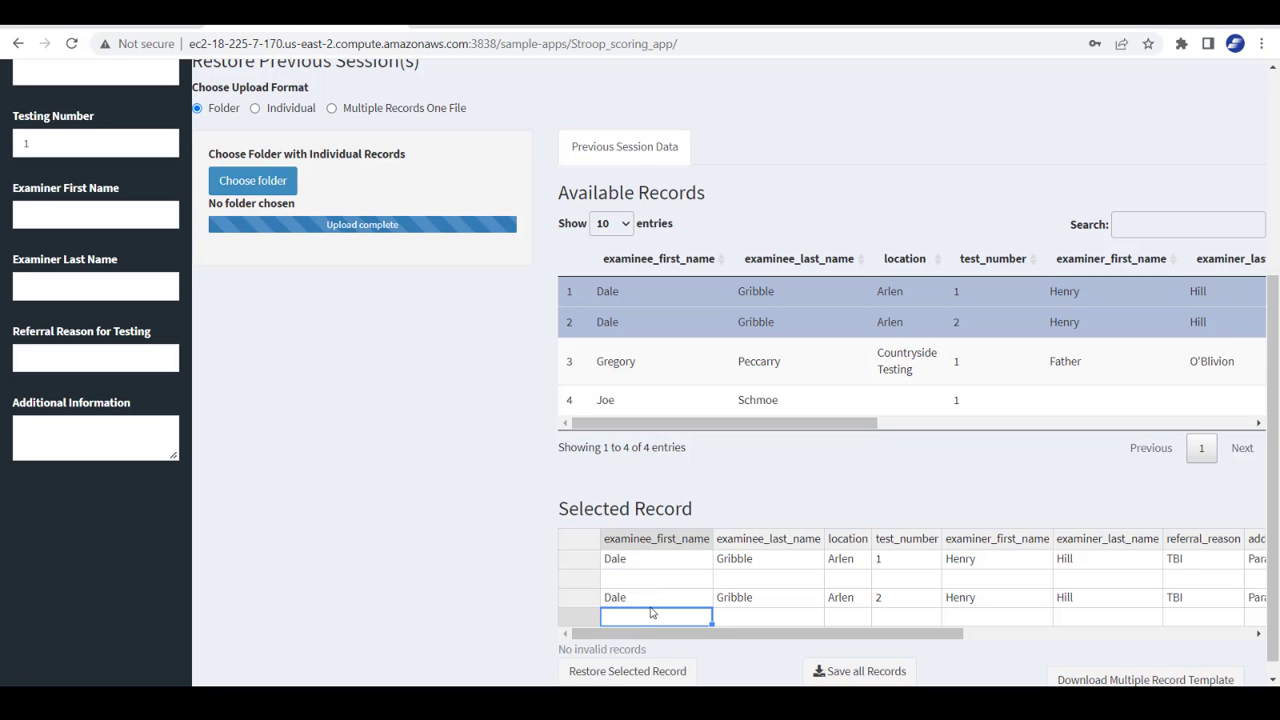
pyautogui.write('lkjlkj')
pyautogui.click(739, 622)
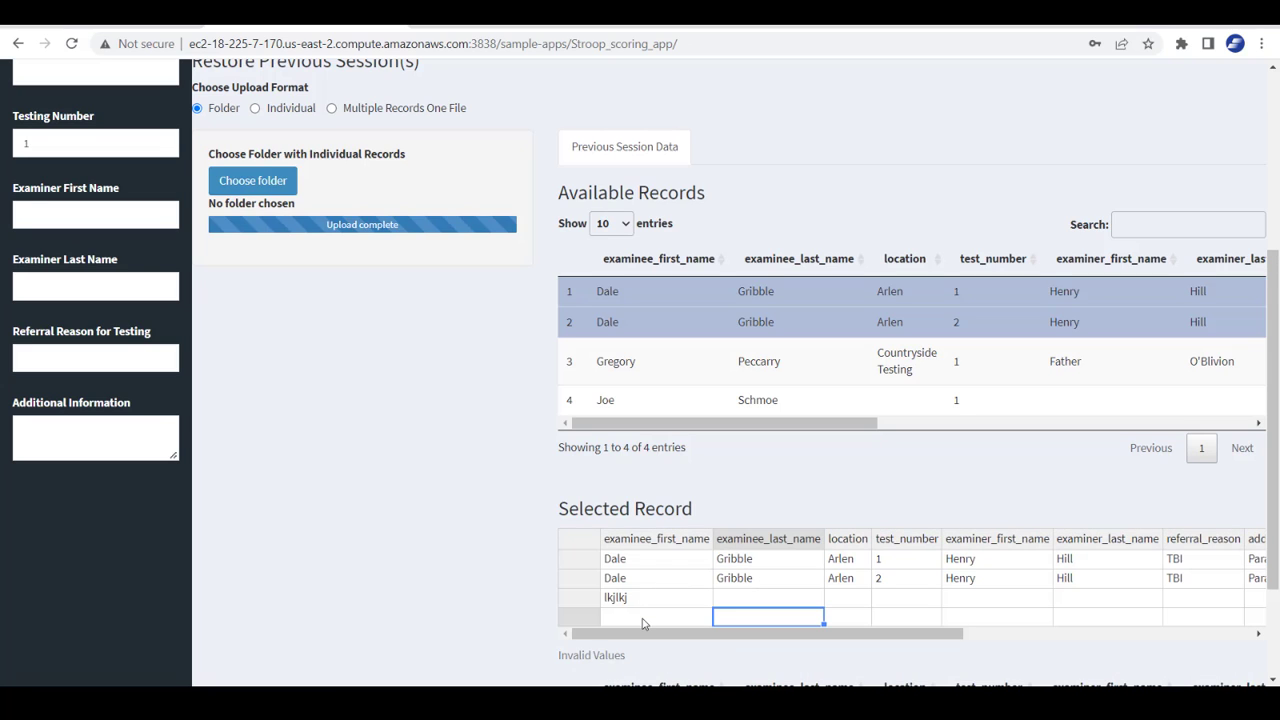
pyautogui.click(656, 600)
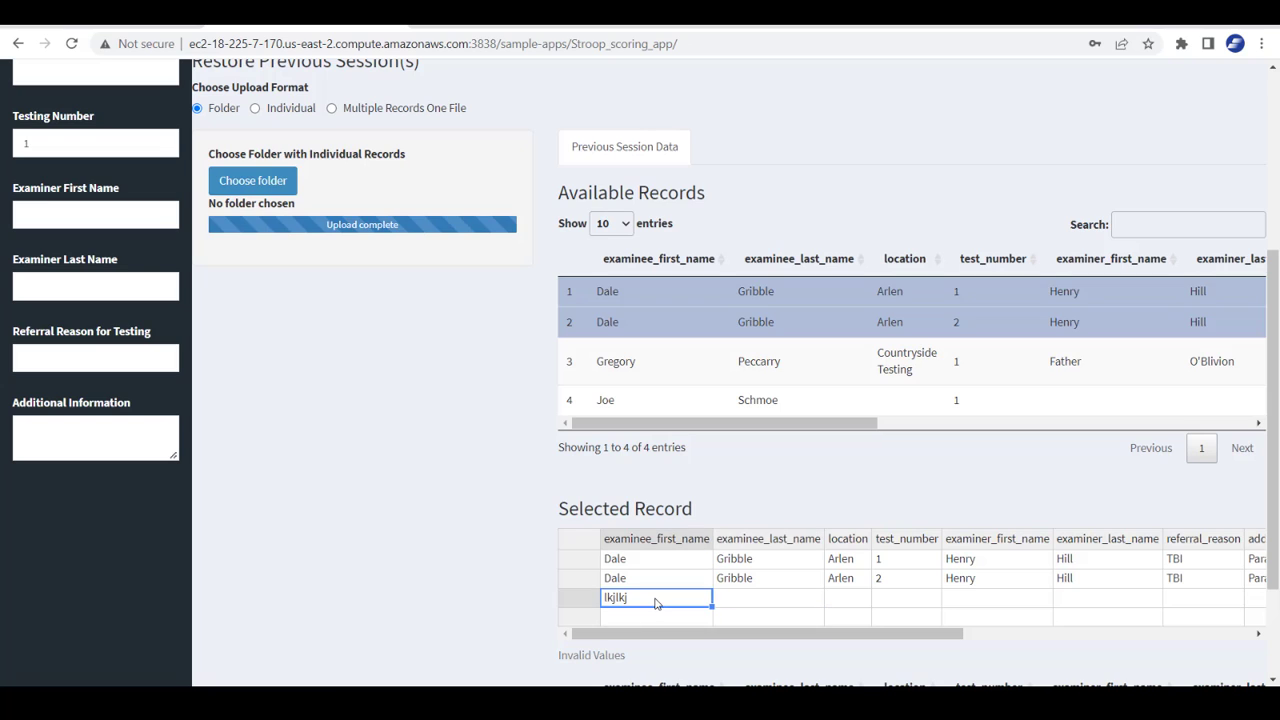
pyautogui.press('Delete')
pyautogui.moveTo(749, 634); pyautogui.dragTo(1039, 634)
pyautogui.rightClick(690, 600)
pyautogui.click(764, 517)
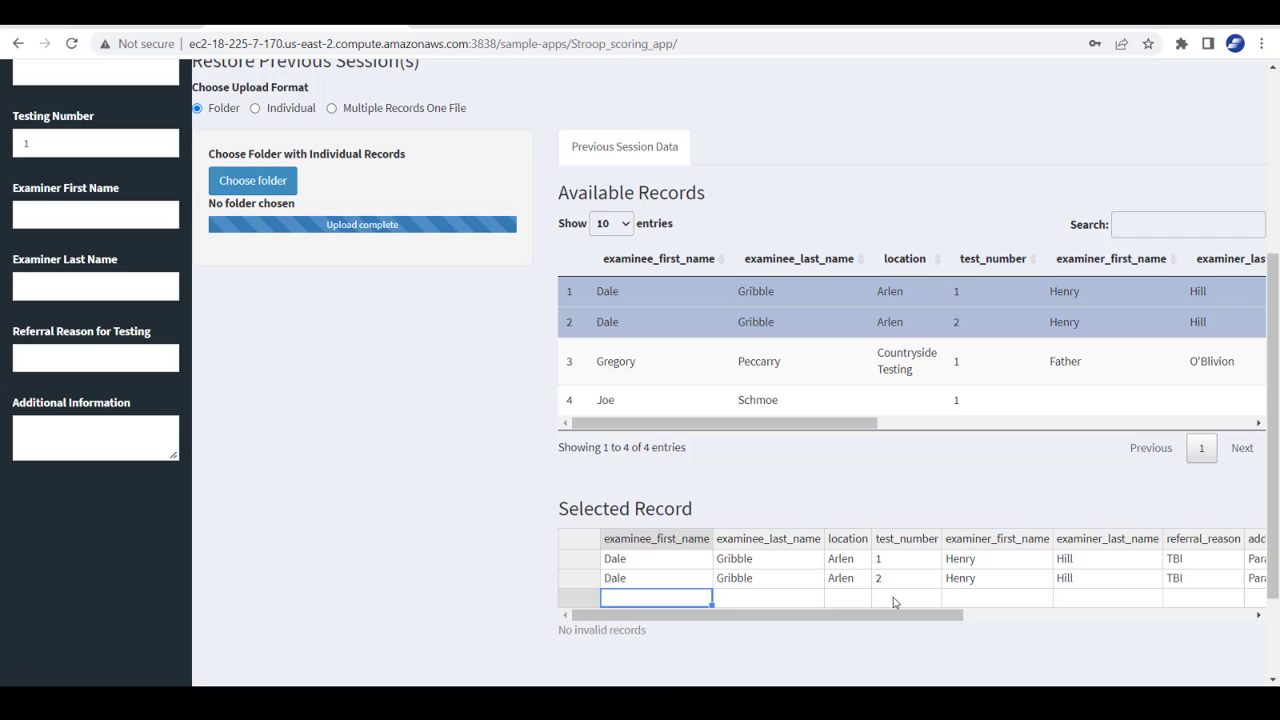
pyautogui.scroll(-2, 480, 575)
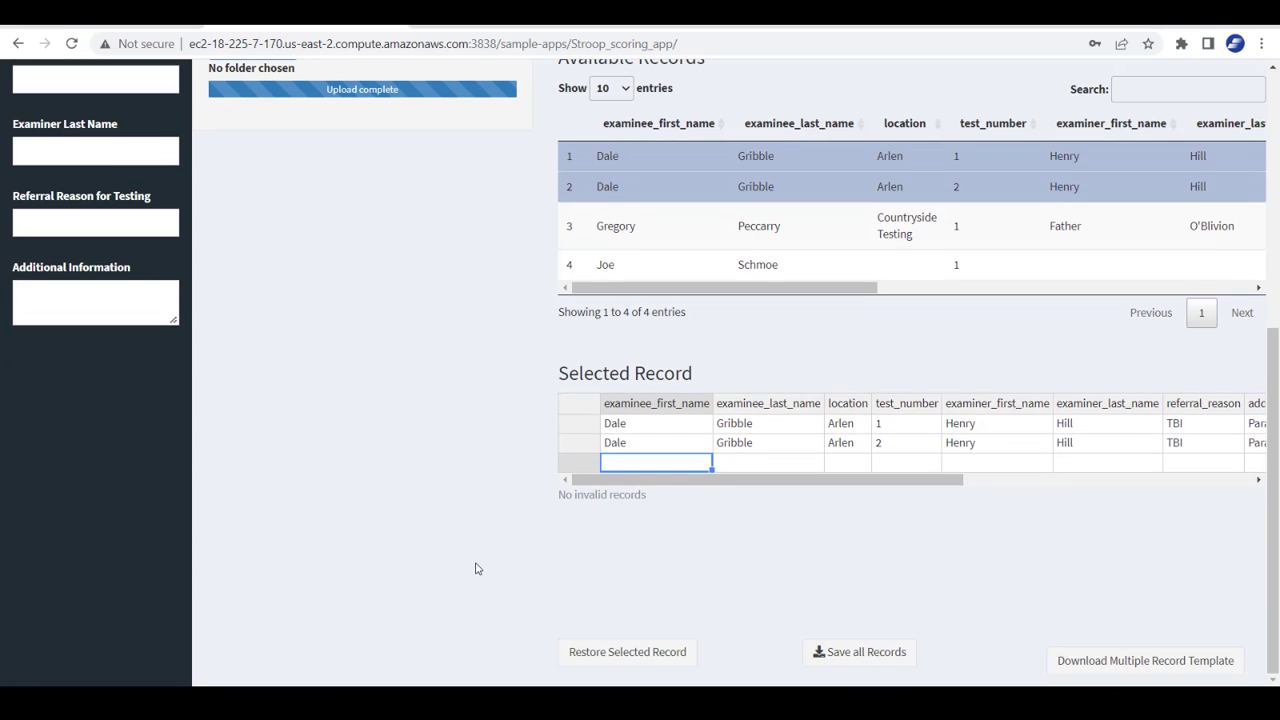
pyautogui.scroll(2, 477, 565)
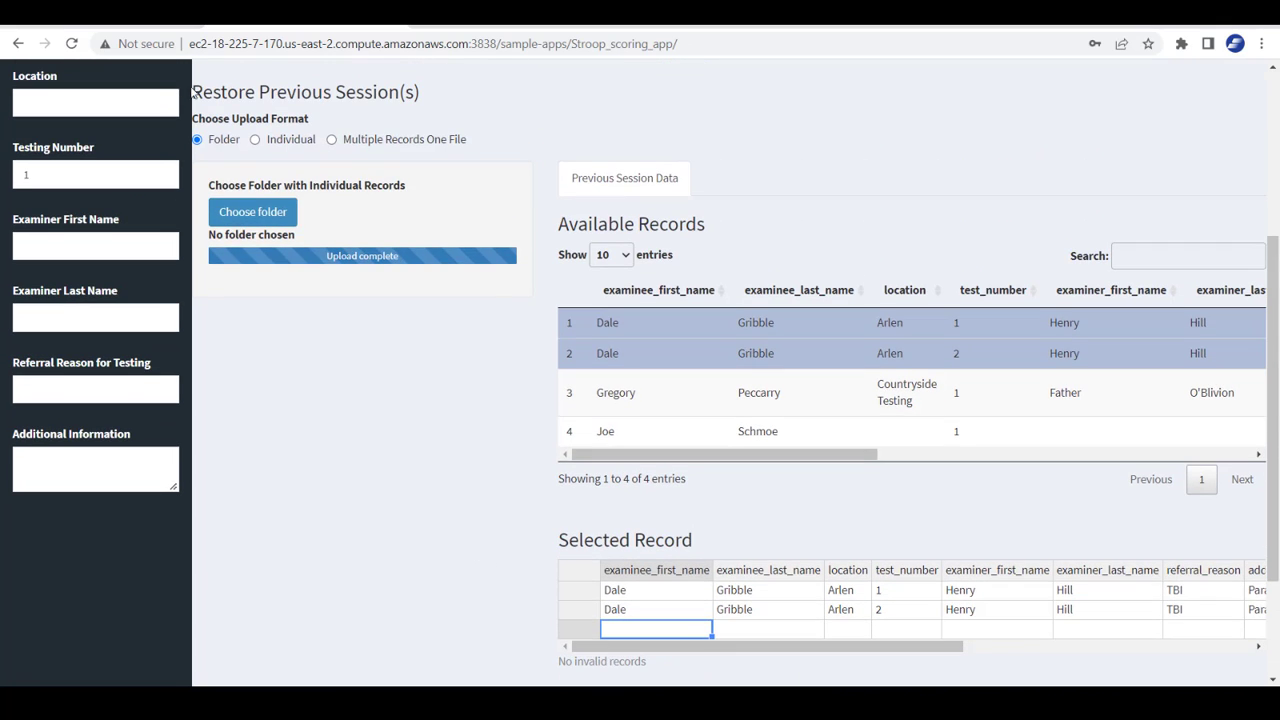
pyautogui.scroll(-2, 525, 500)
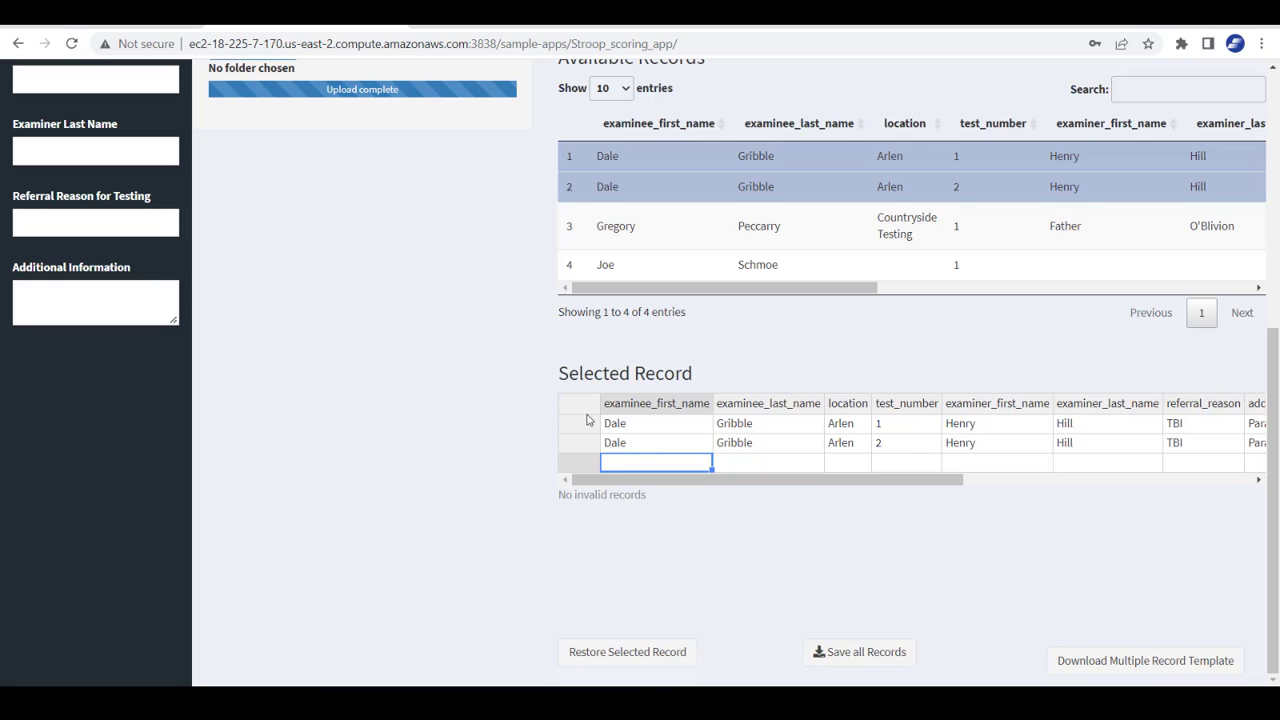
pyautogui.scroll(1, 497, 443)
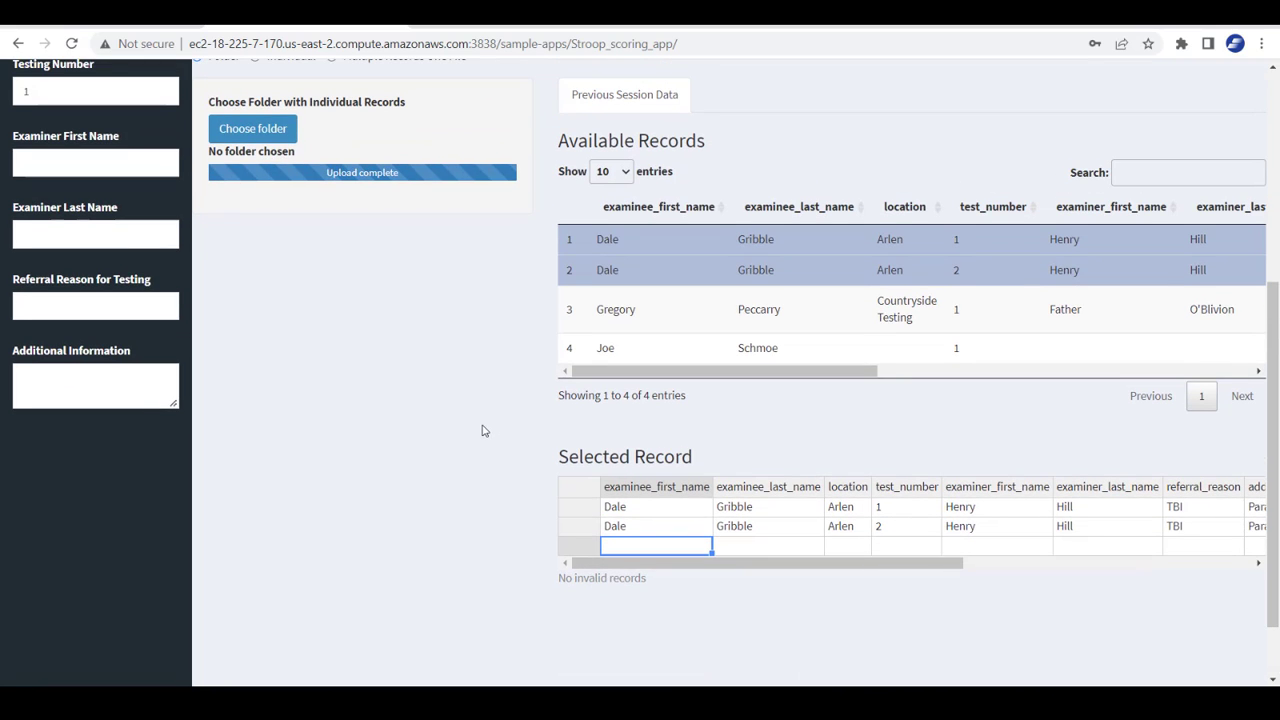
pyautogui.scroll(-1, 482, 430)
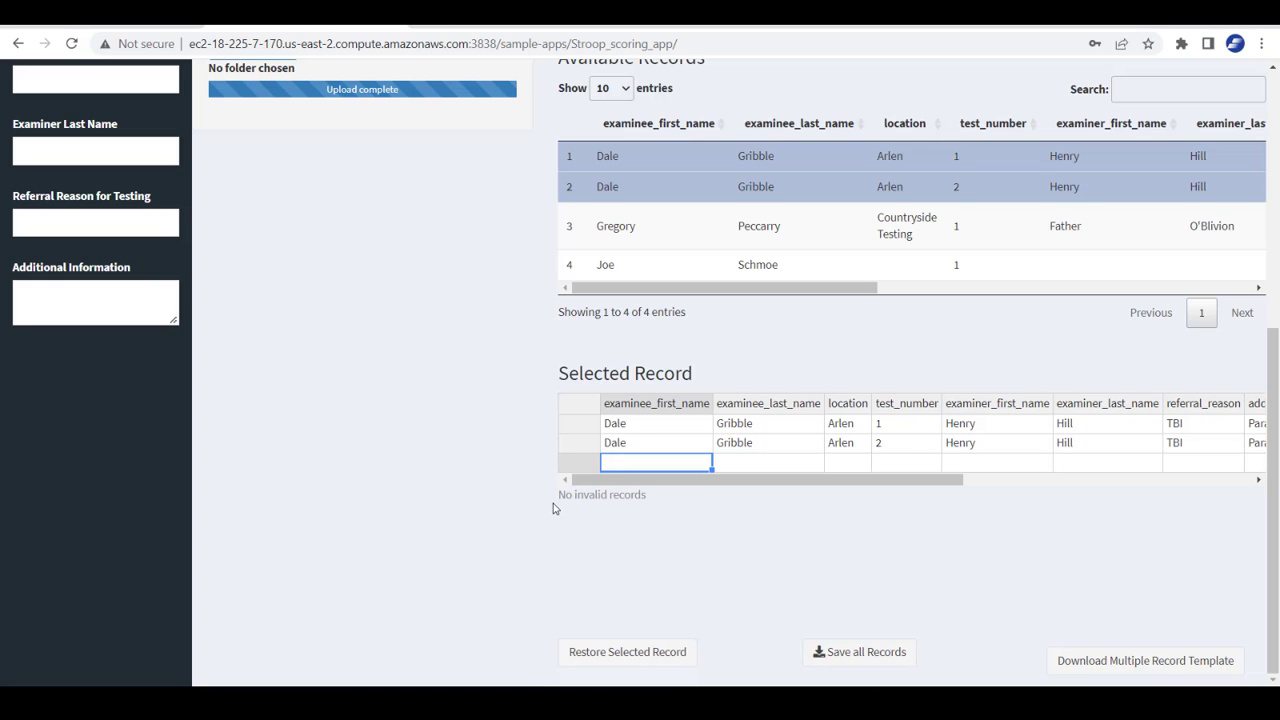
# Select row 2, the test 2 session, in the Selected Record table.
pyautogui.click(585, 430)
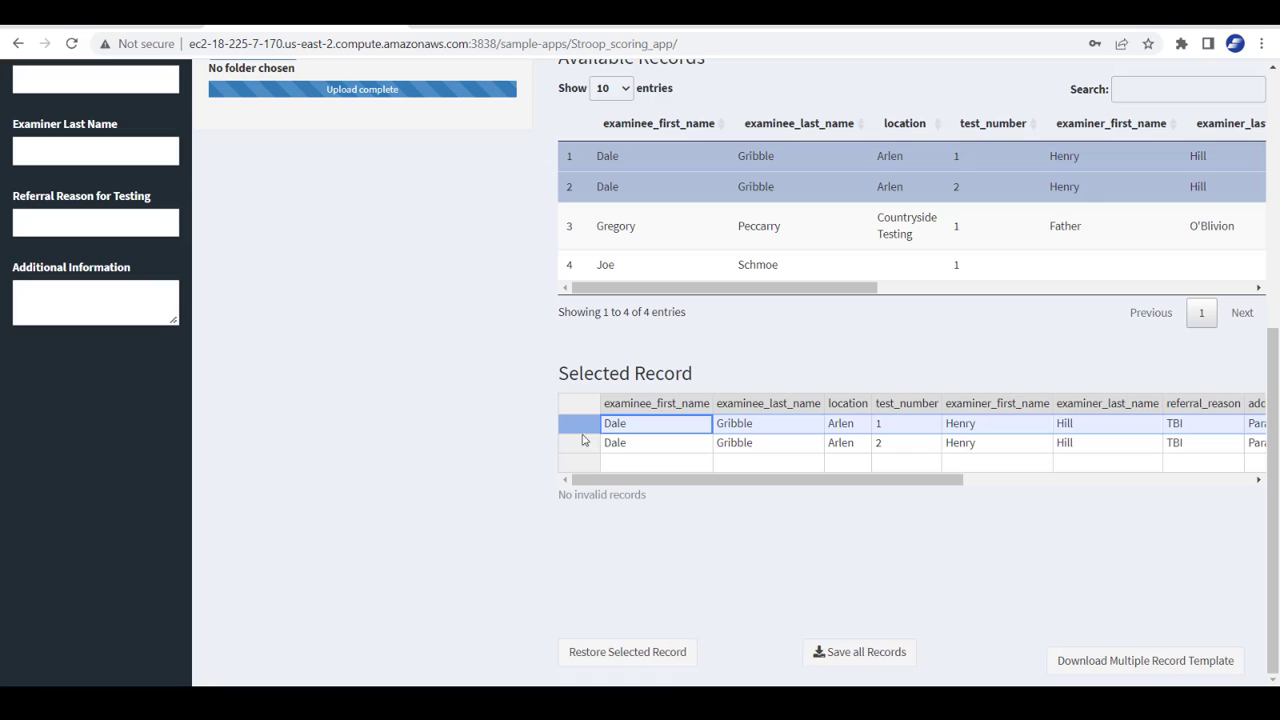
pyautogui.click(585, 443)
pyautogui.click(585, 427)
pyautogui.click(586, 447)
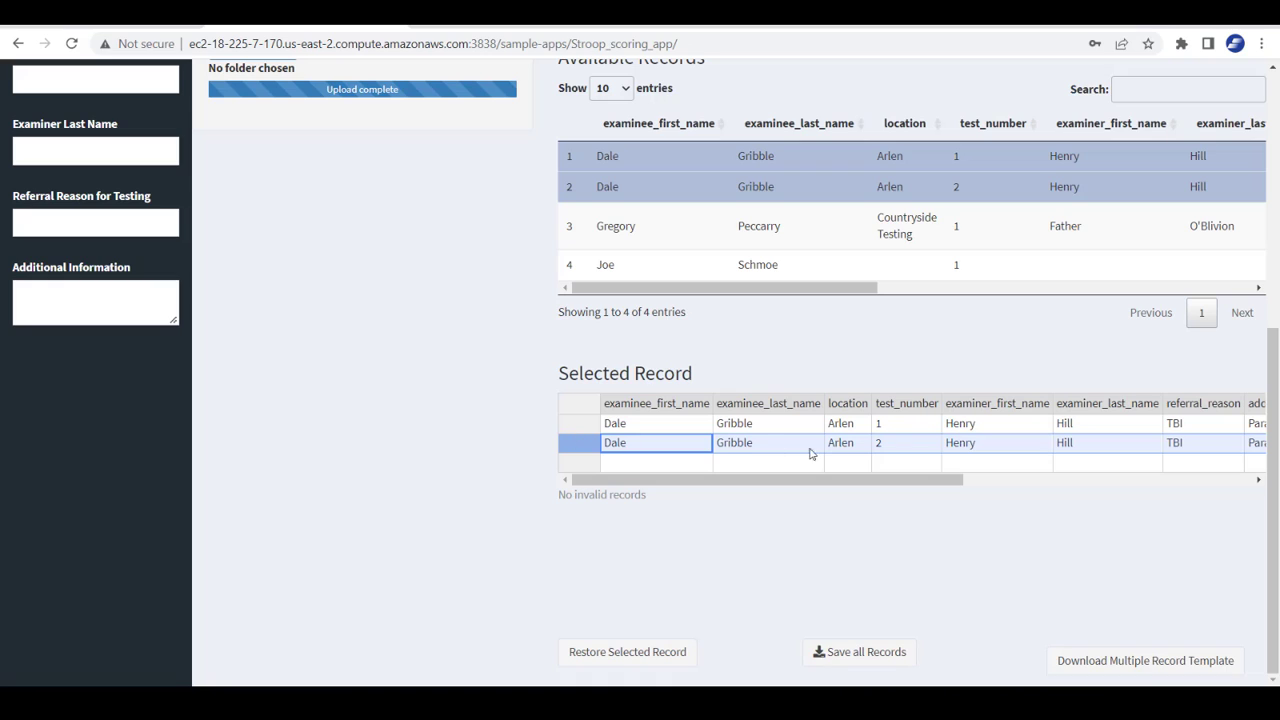
# Restore the second test session and review its T-scores 24, 31, 57 and 74 in Scoring Information.
pyautogui.click(620, 652)
pyautogui.scroll(3, 305, 490)
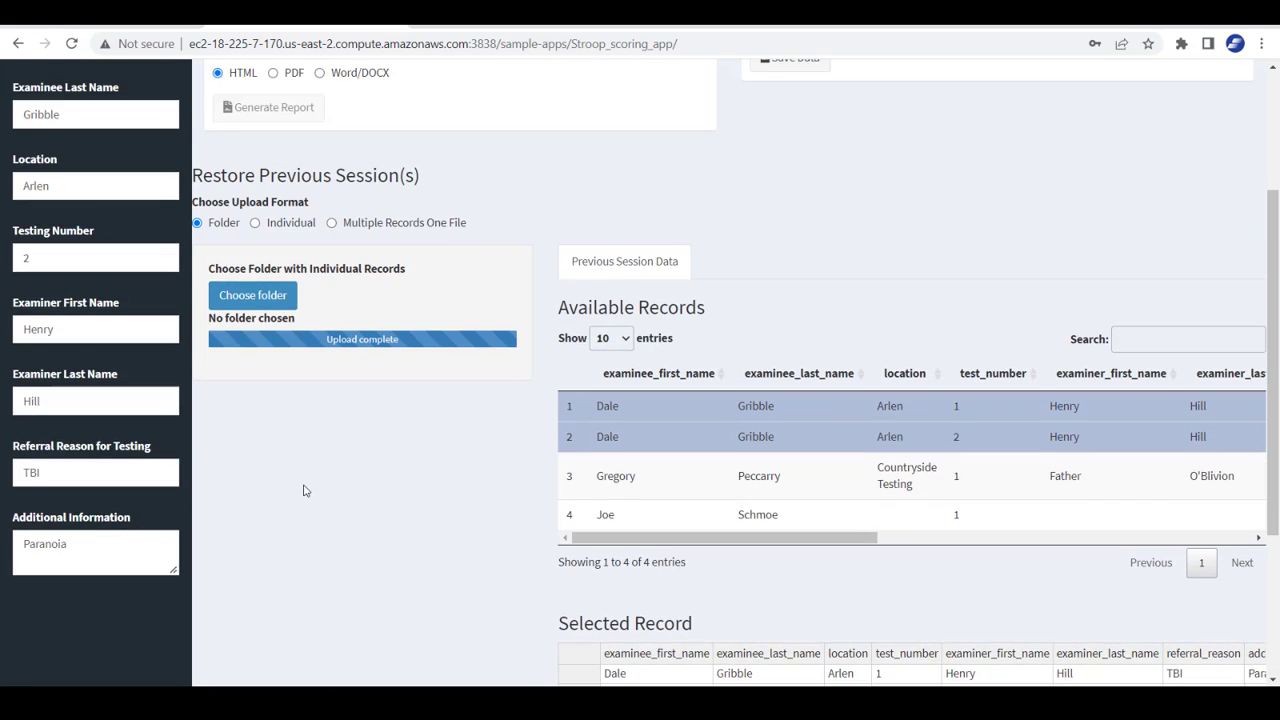
pyautogui.scroll(2, 290, 490)
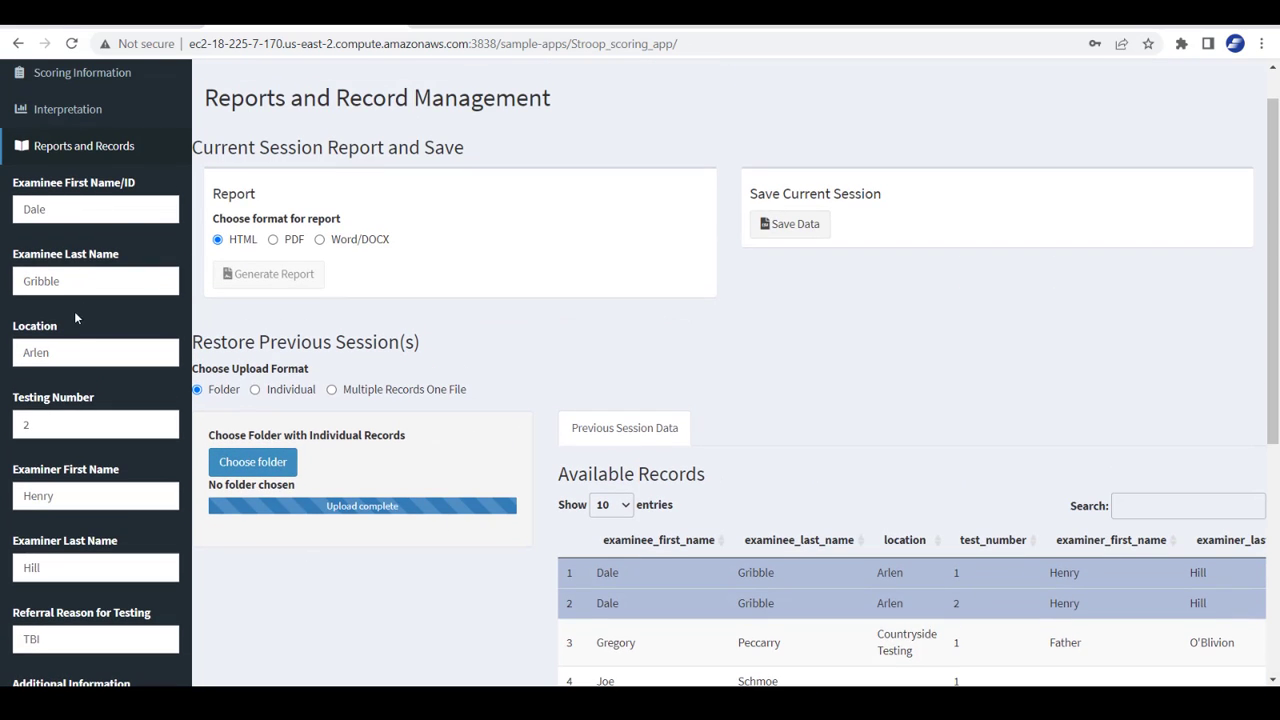
pyautogui.click(86, 80)
pyautogui.scroll(1, 560, 393)
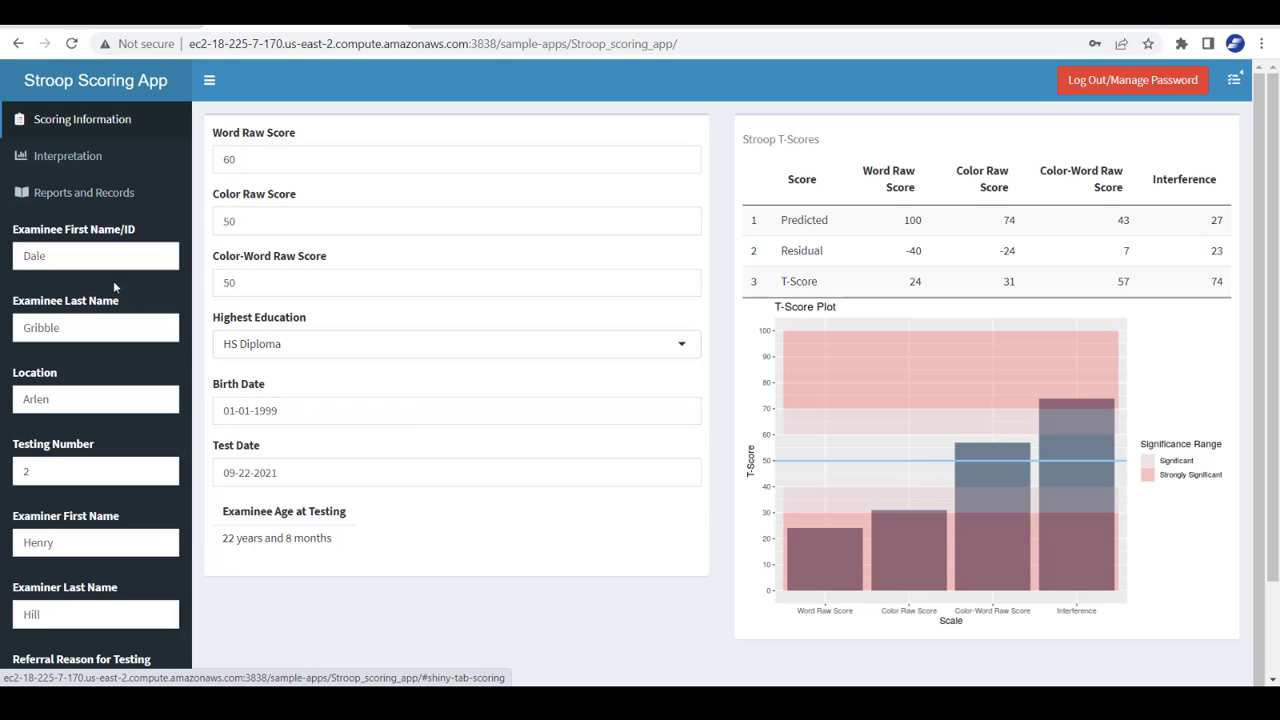
pyautogui.click(98, 195)
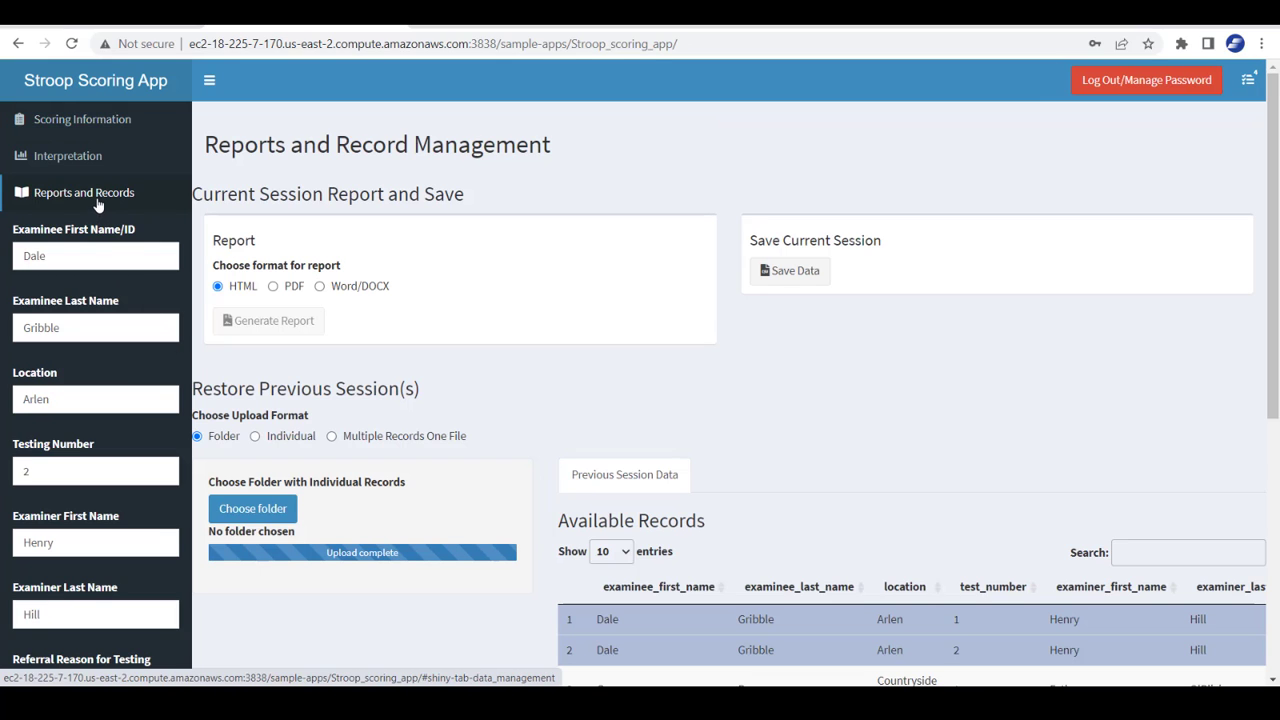
# Change the restored session to Testing Number 3, Word Raw Score 70 and test date 09-22-2022.
pyautogui.click(119, 122)
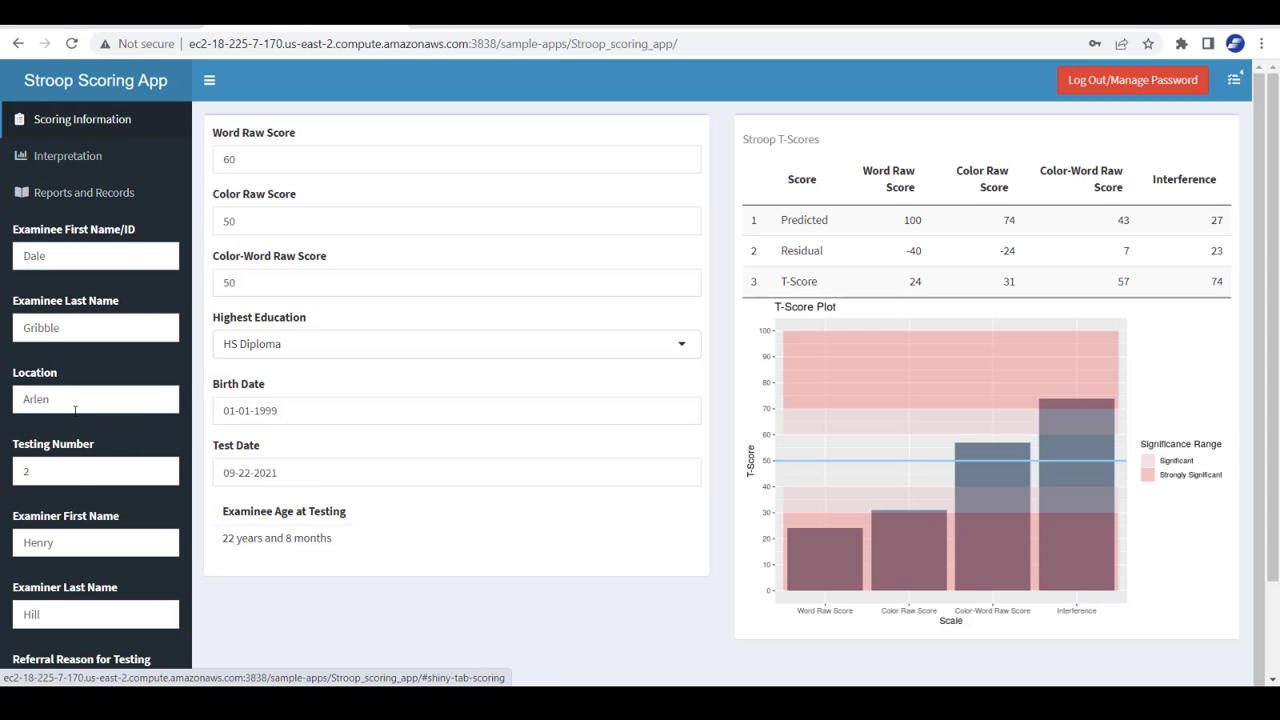
pyautogui.click(162, 467)
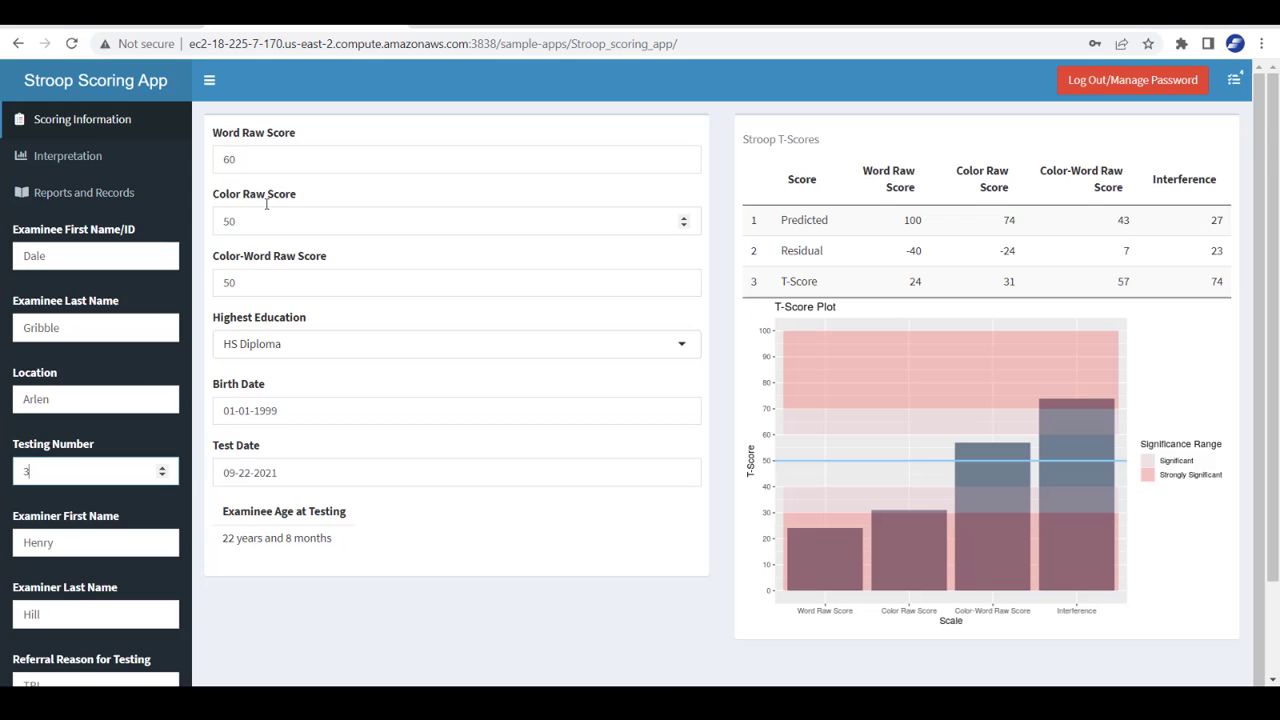
pyautogui.doubleClick(262, 160)
pyautogui.write('7')
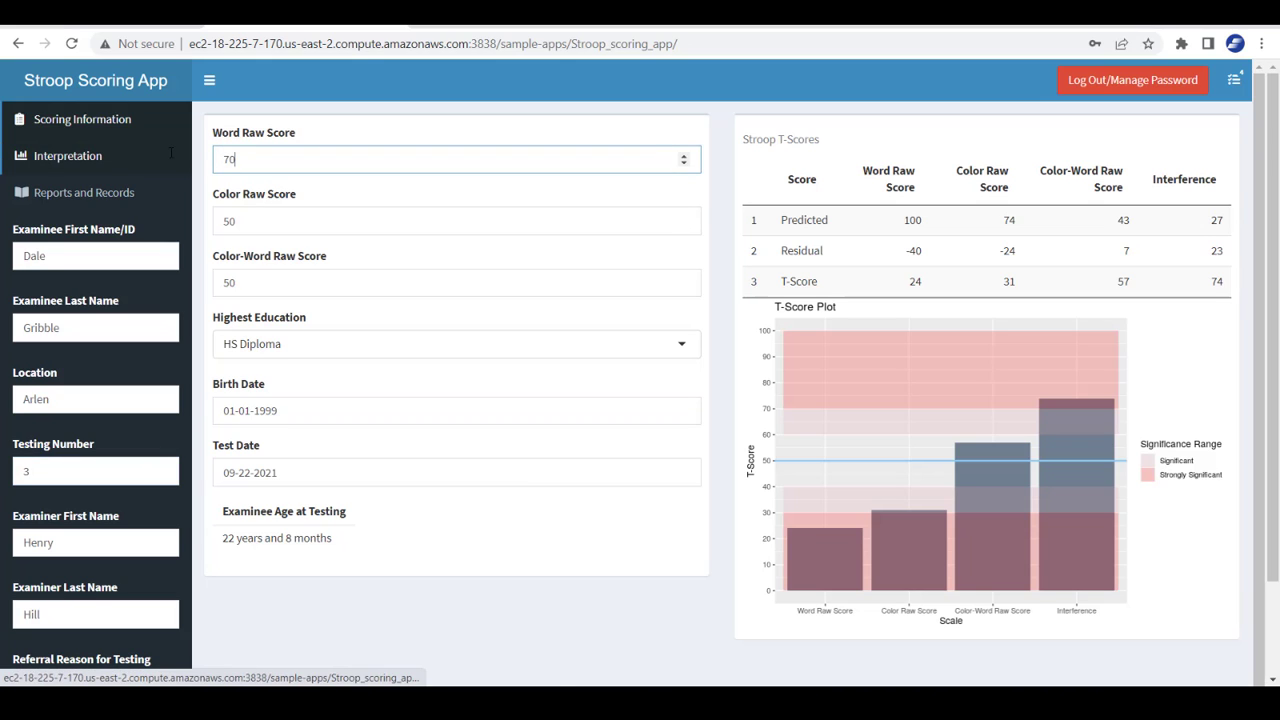
pyautogui.click(289, 474)
pyautogui.press('BackSpace')
pyautogui.write('2')
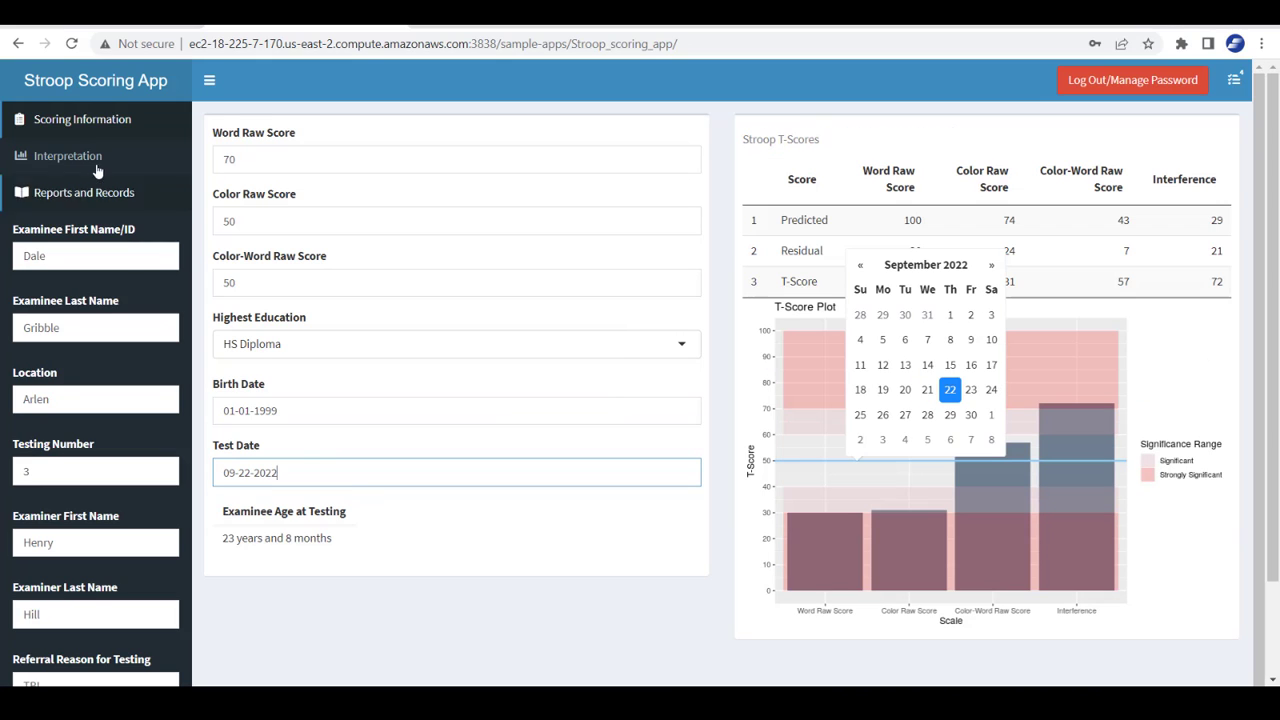
pyautogui.click(75, 200)
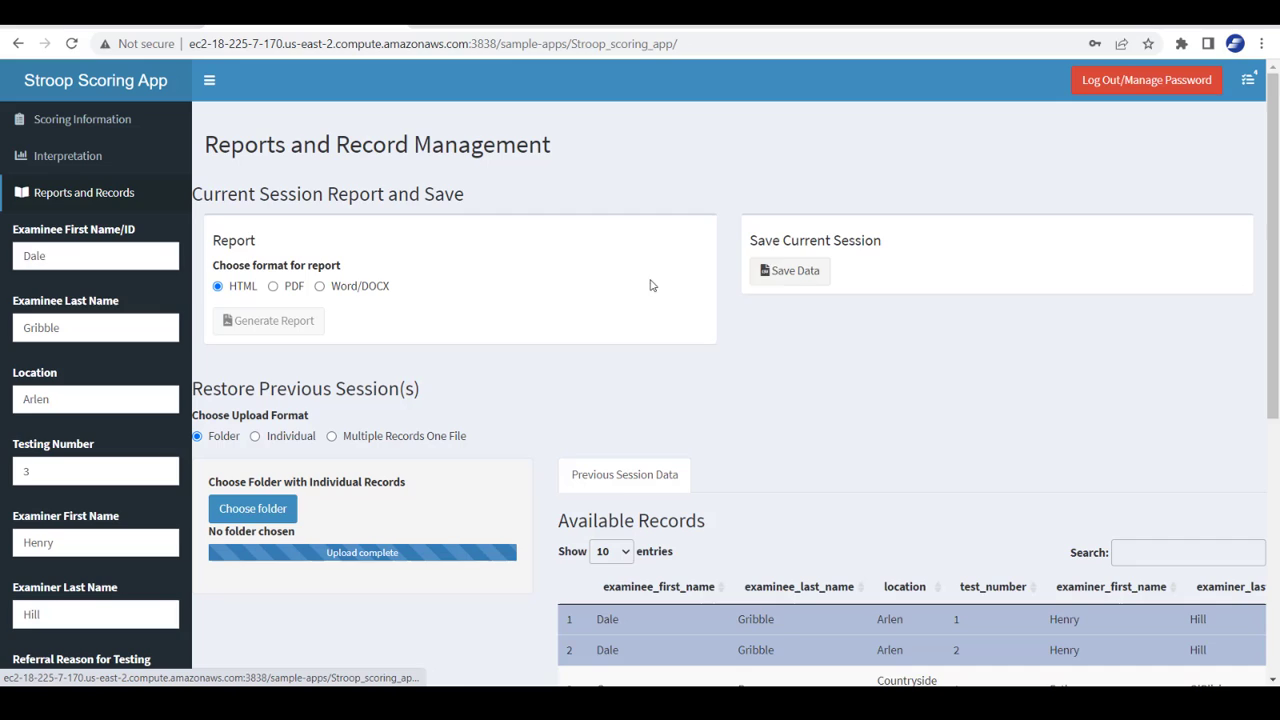
# Download all stored records as a single full_record CSV file with Save all Records.
pyautogui.scroll(-3, 726, 410)
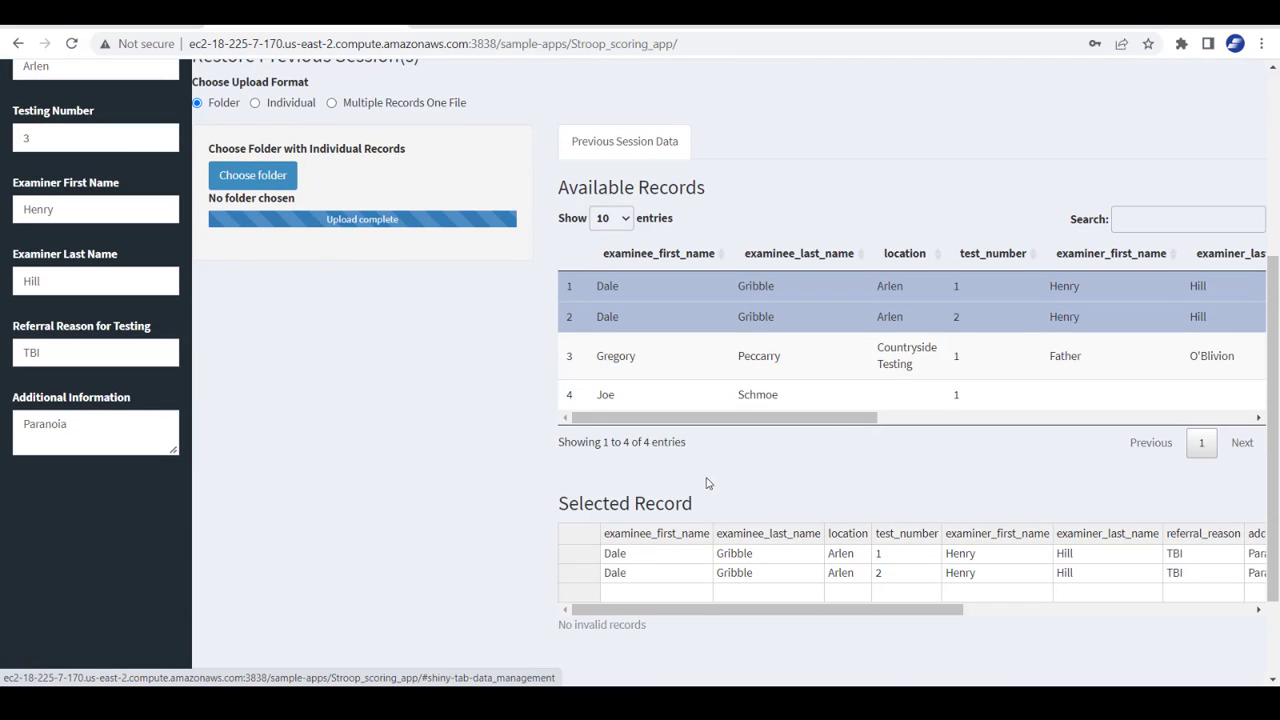
pyautogui.scroll(-2, 435, 431)
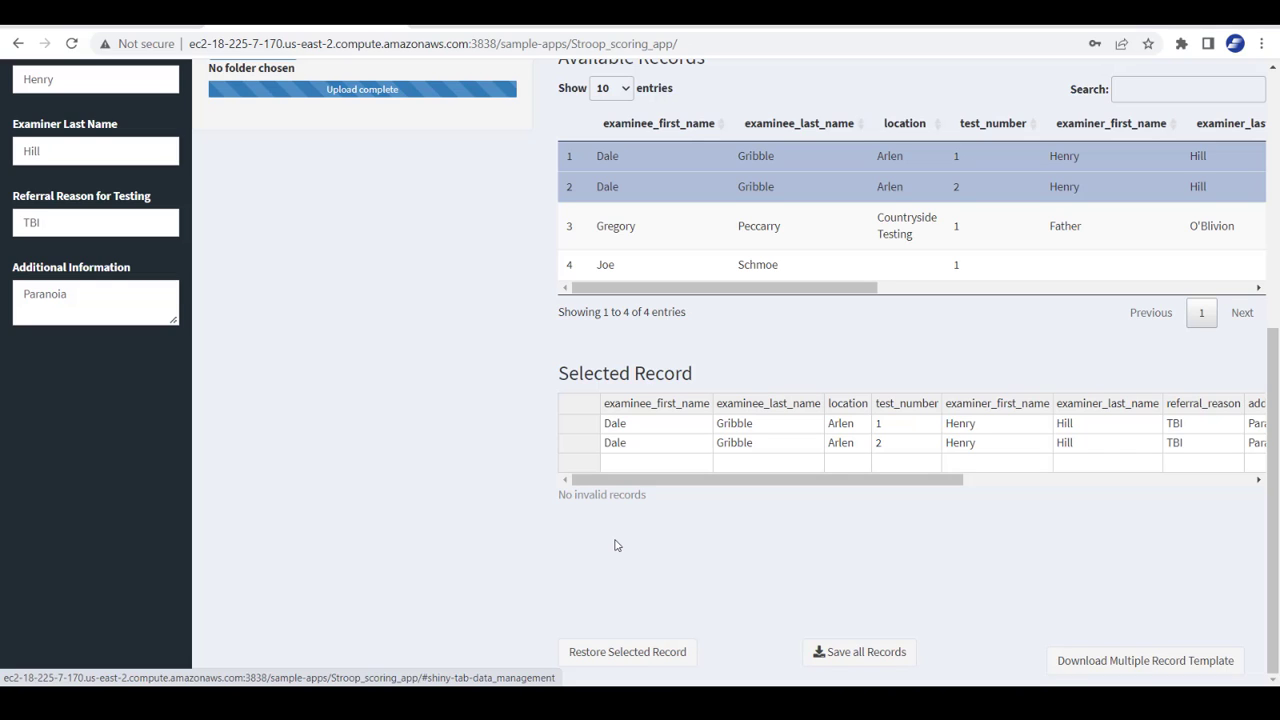
pyautogui.click(590, 443)
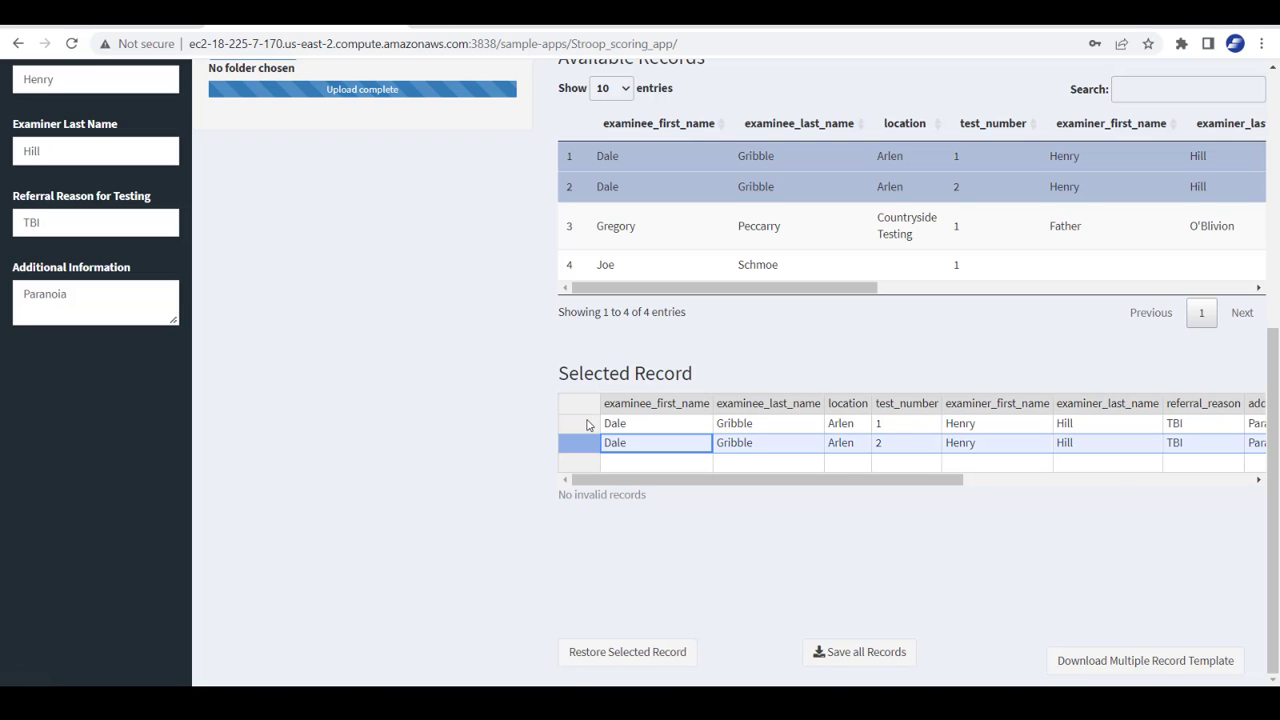
pyautogui.click(524, 425)
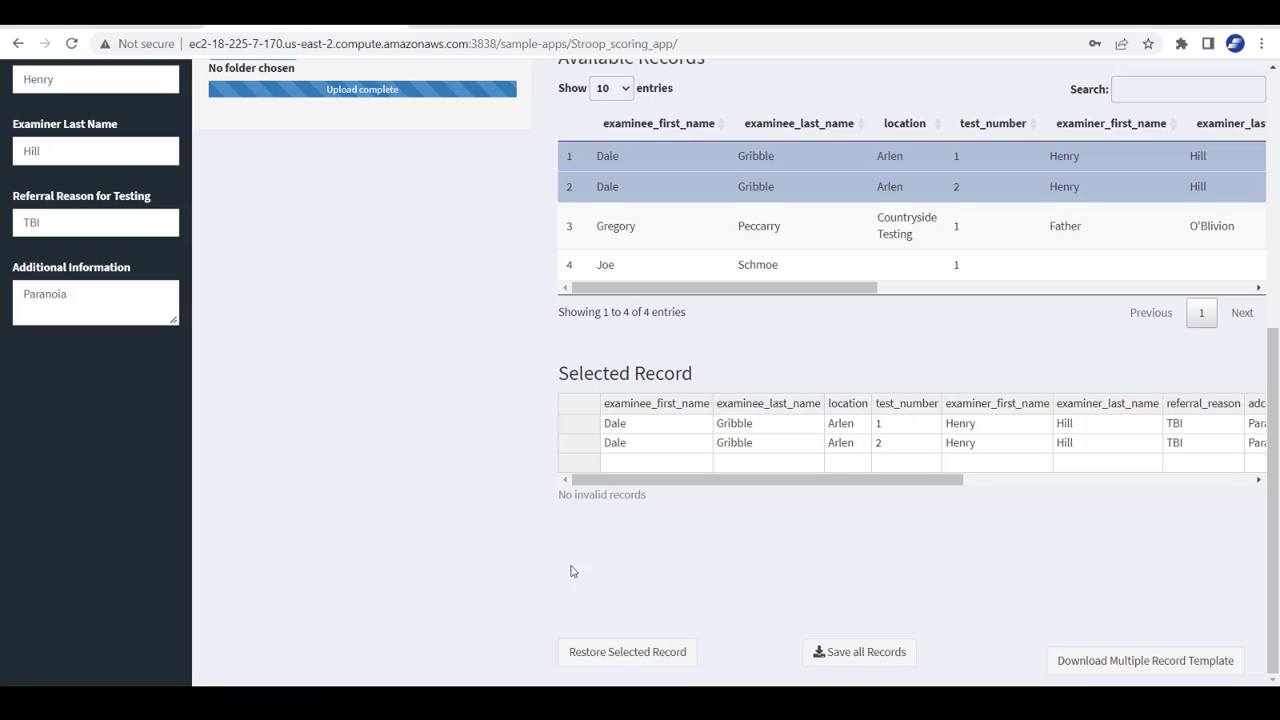
pyautogui.click(856, 653)
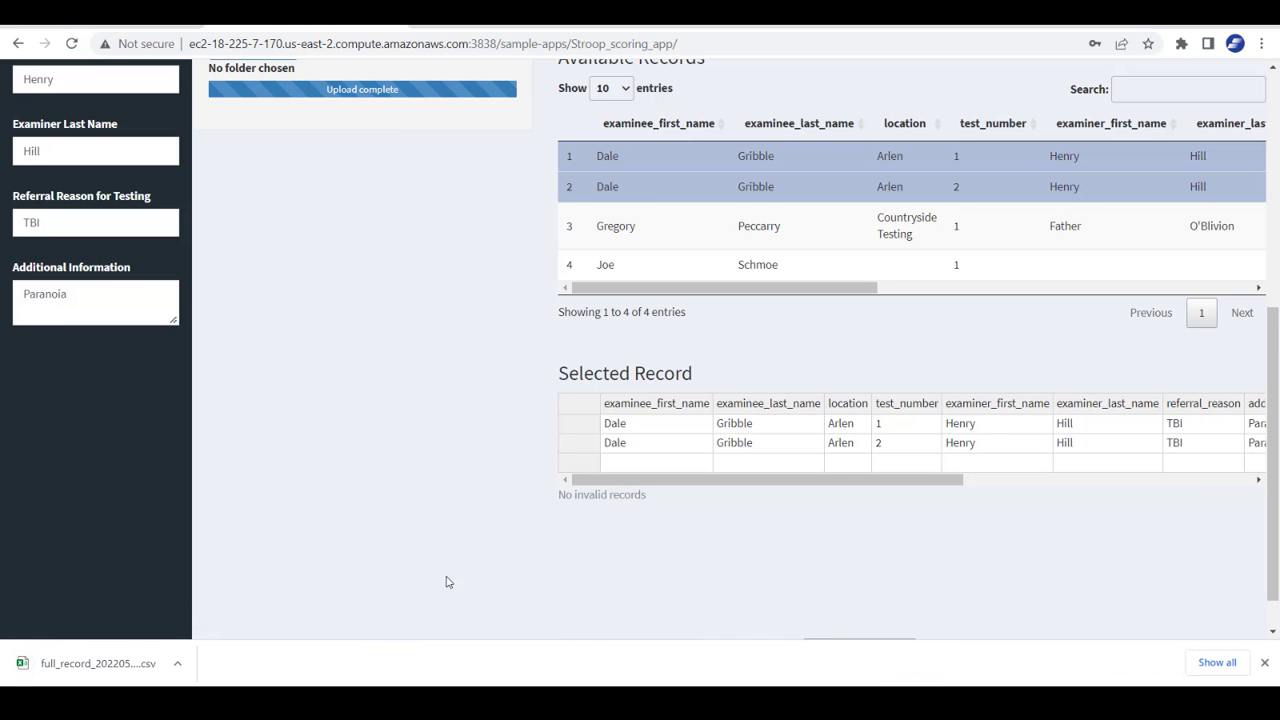
# Open the full-record CSV in Excel and re-enter cell N2 so its test date displays.
pyautogui.click(92, 664)
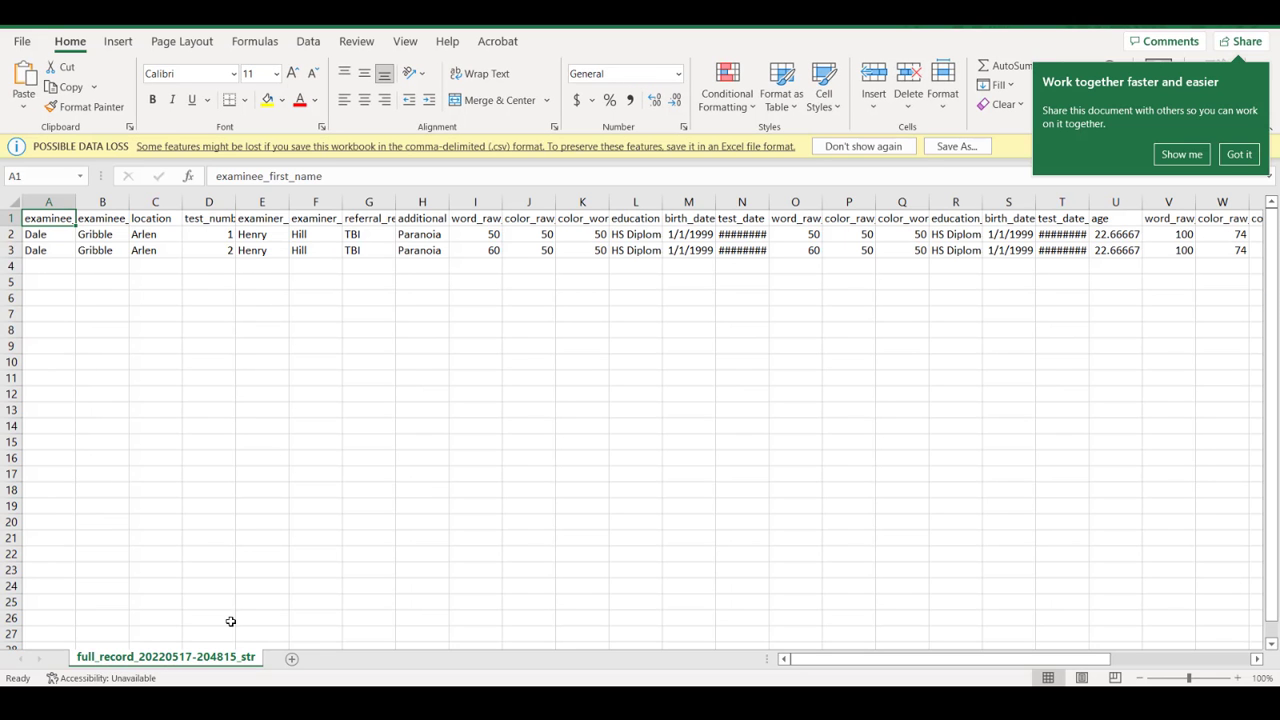
pyautogui.click(1240, 155)
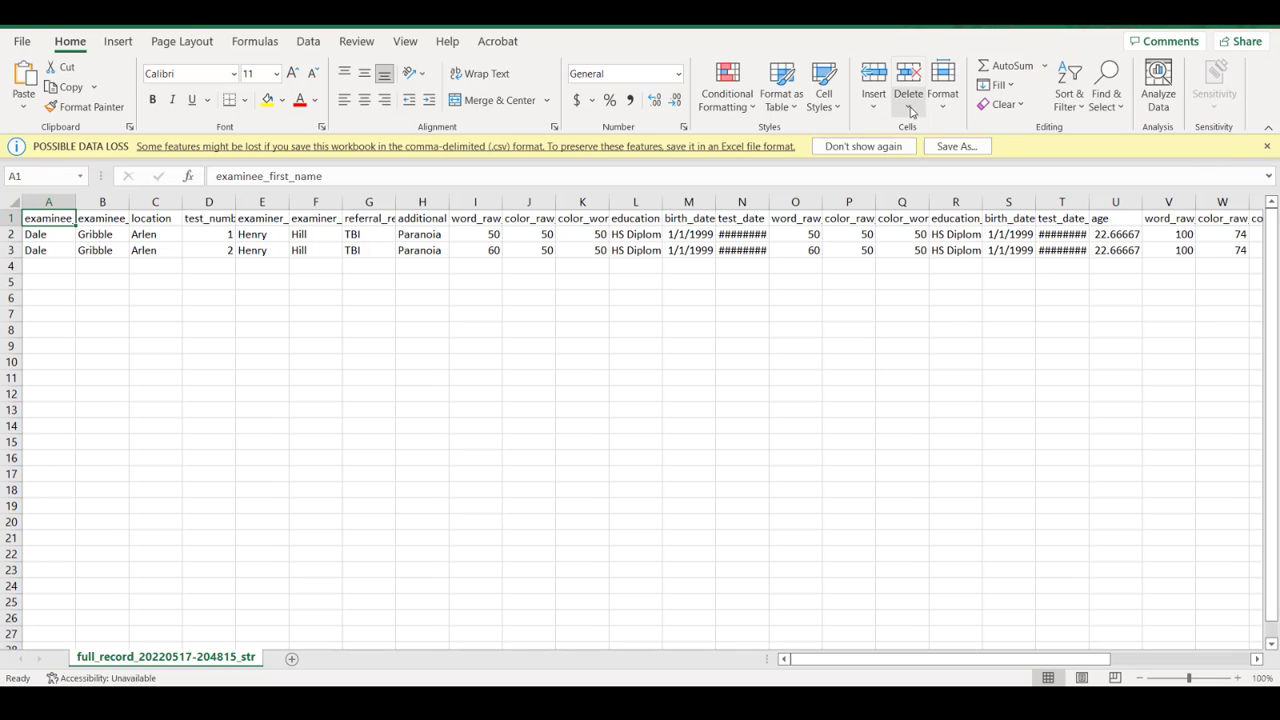
pyautogui.doubleClick(743, 234)
pyautogui.press('Return')
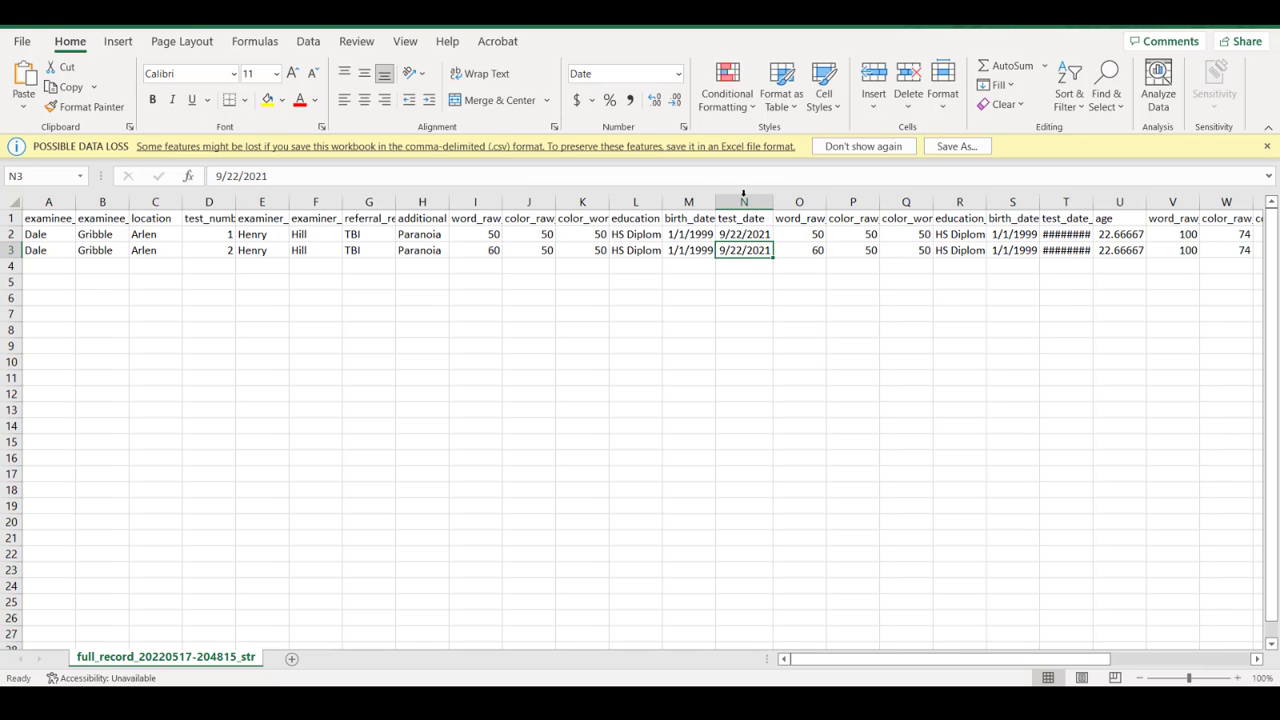
# Resize columns Z, AC, AD–AF and AG so the score headers are readable.
pyautogui.moveTo(914, 660); pyautogui.dragTo(930, 660)
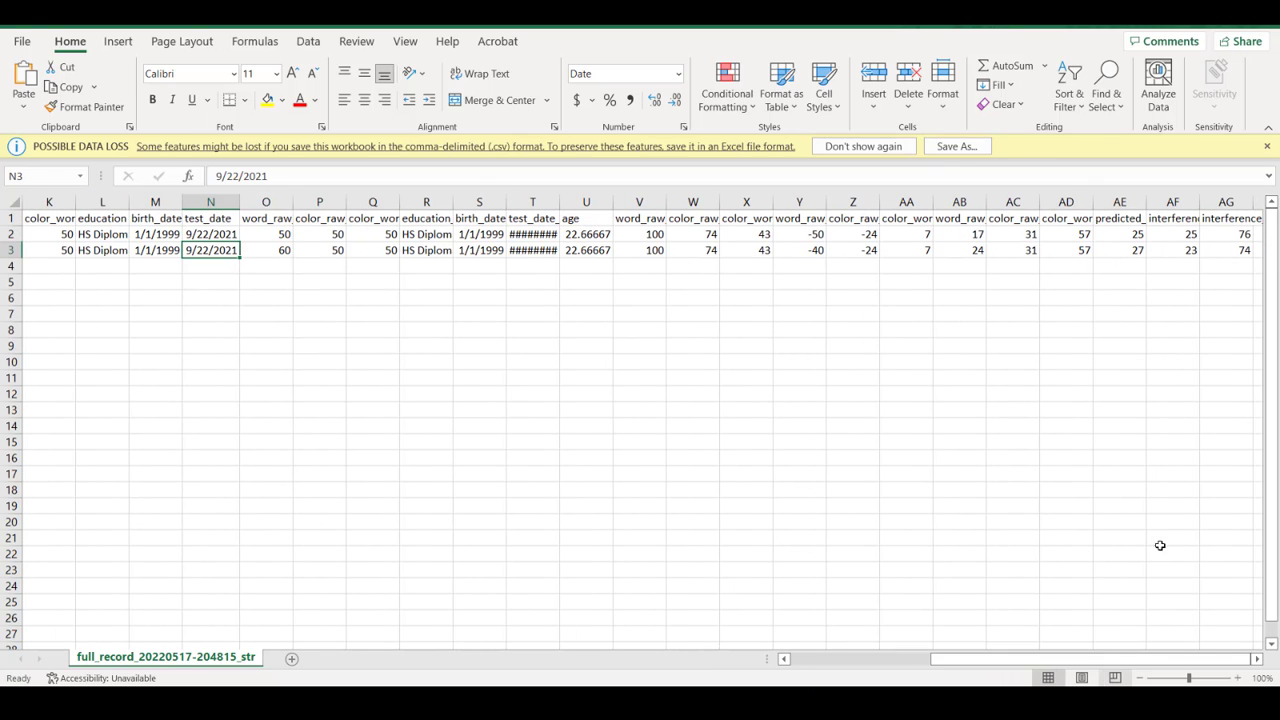
pyautogui.moveTo(1254, 202); pyautogui.dragTo(1254, 202)
pyautogui.moveTo(1146, 202); pyautogui.dragTo(1171, 196)
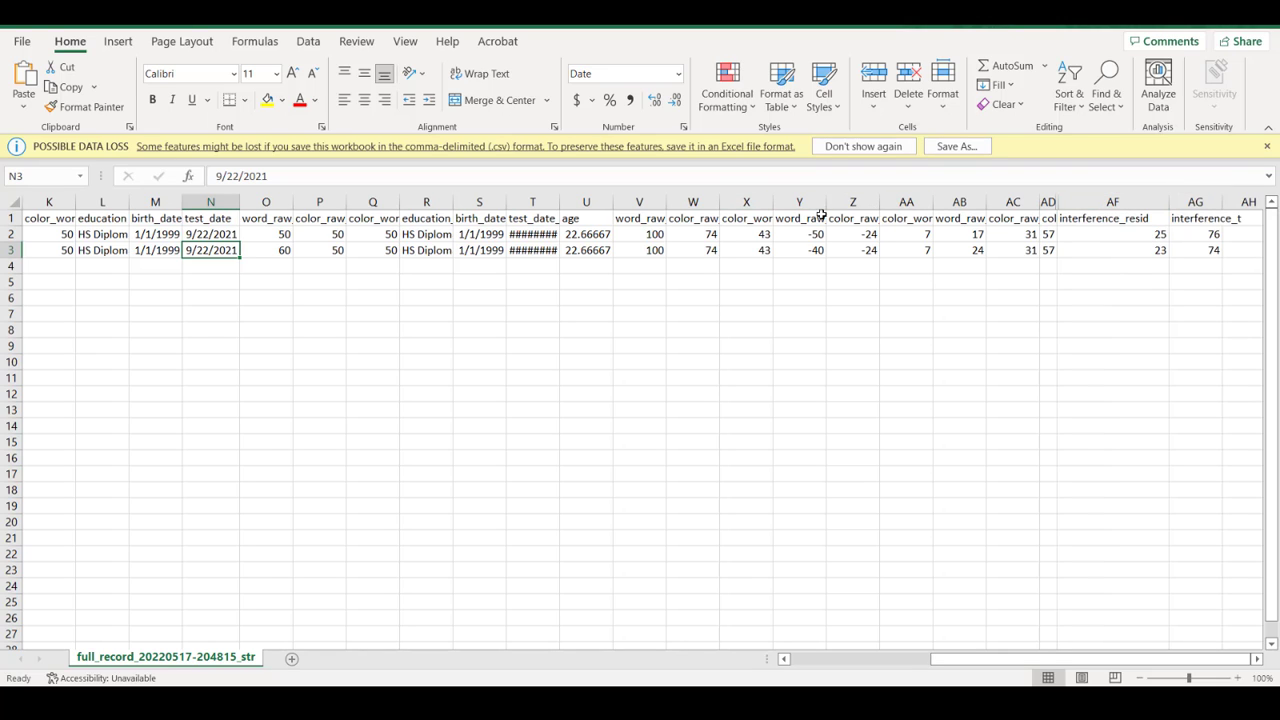
pyautogui.moveTo(879, 202); pyautogui.dragTo(915, 202)
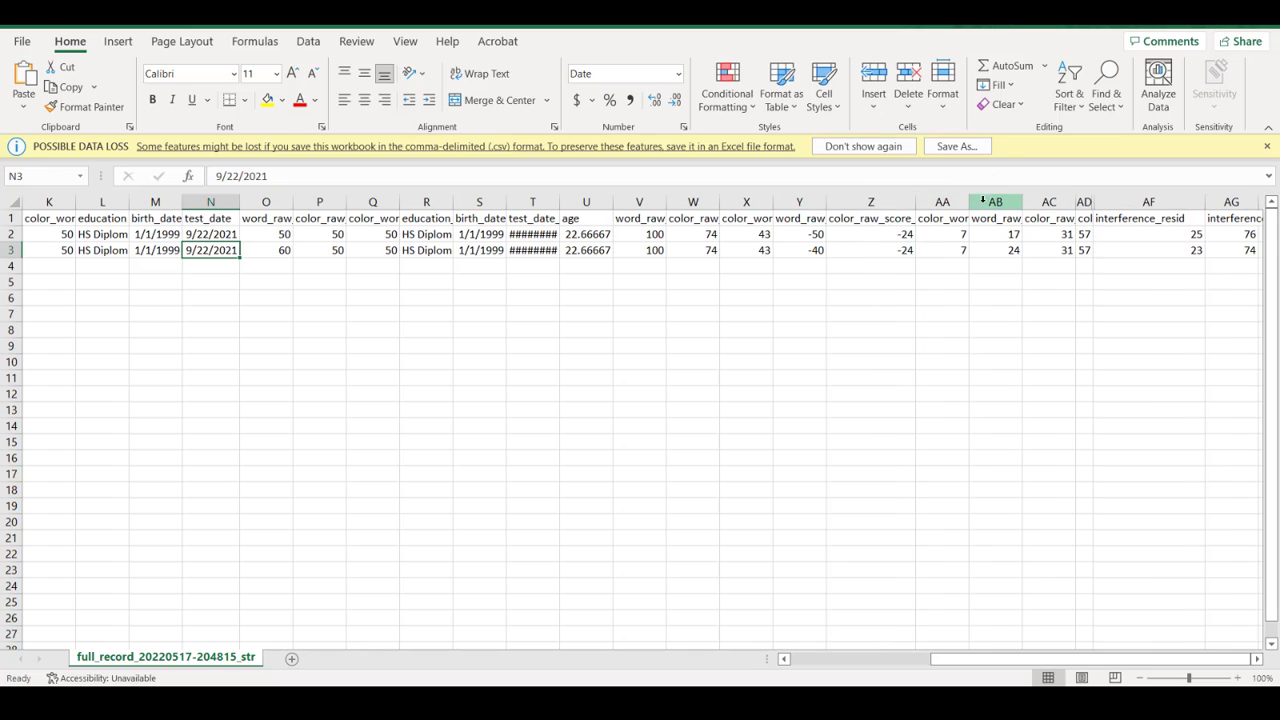
pyautogui.moveTo(1076, 201); pyautogui.dragTo(1108, 197)
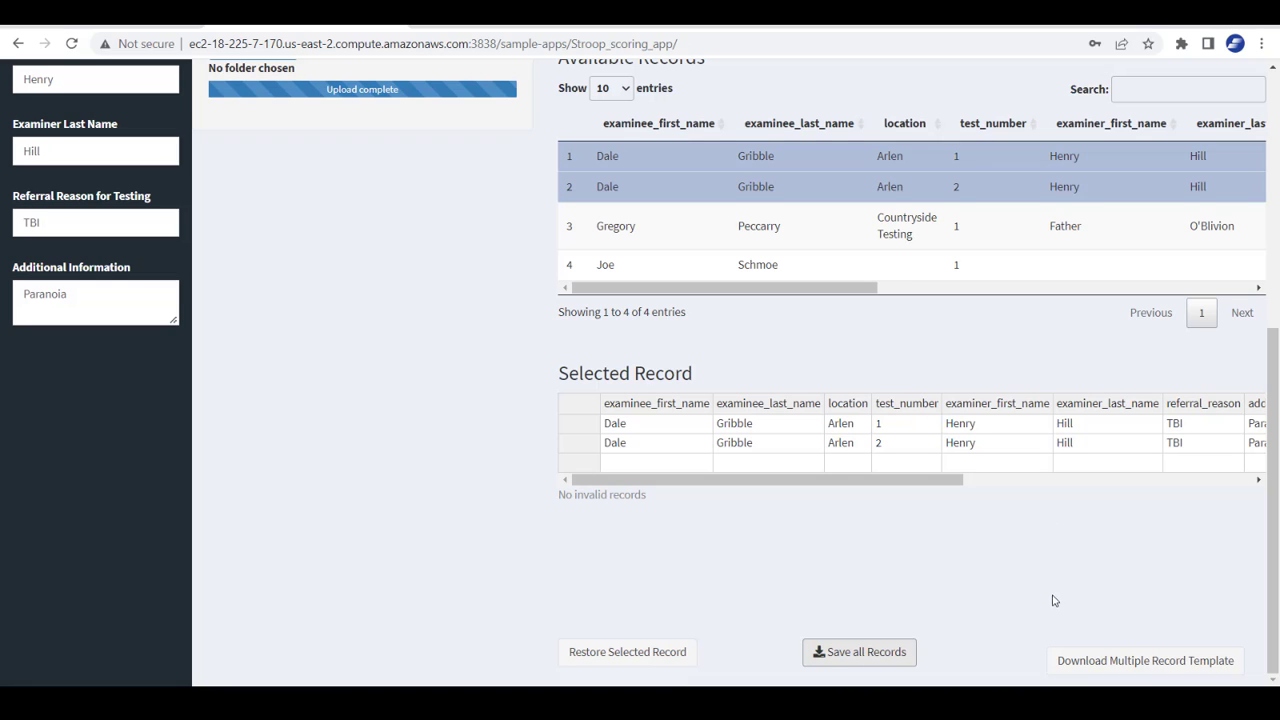
# Download the multiple-record XLSX template and open it in Excel.
pyautogui.click(1145, 665)
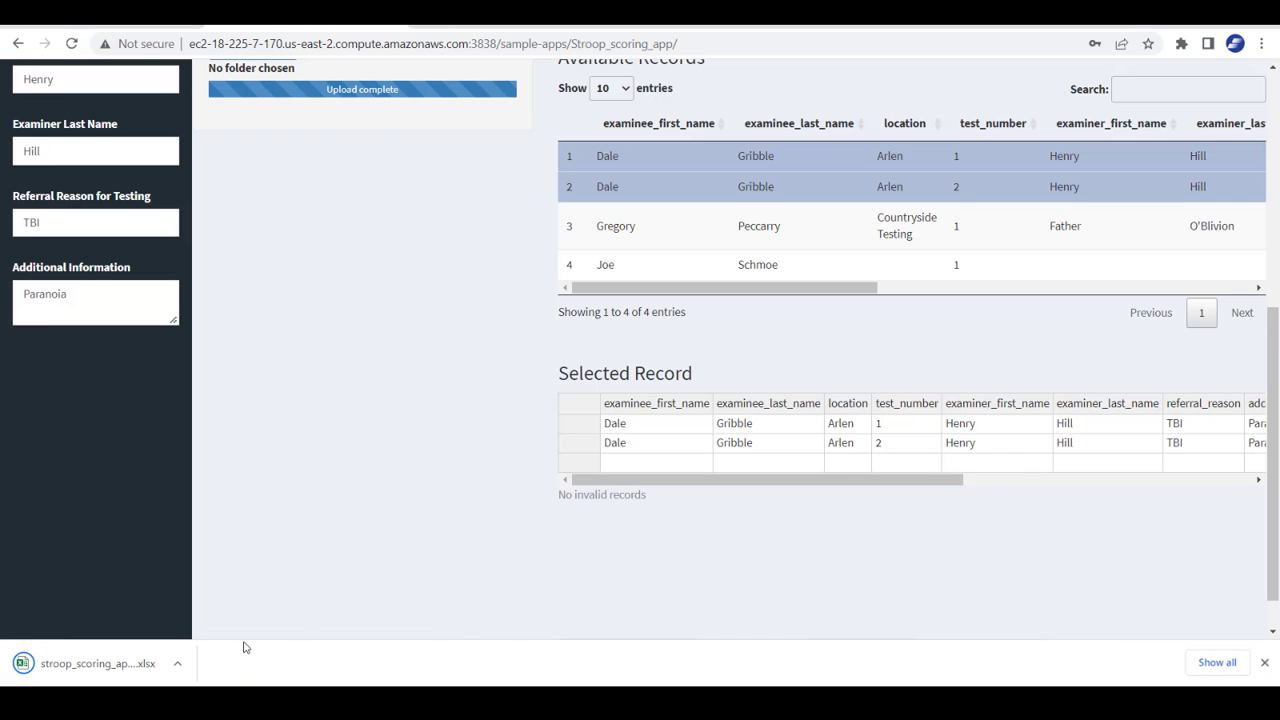
pyautogui.click(57, 668)
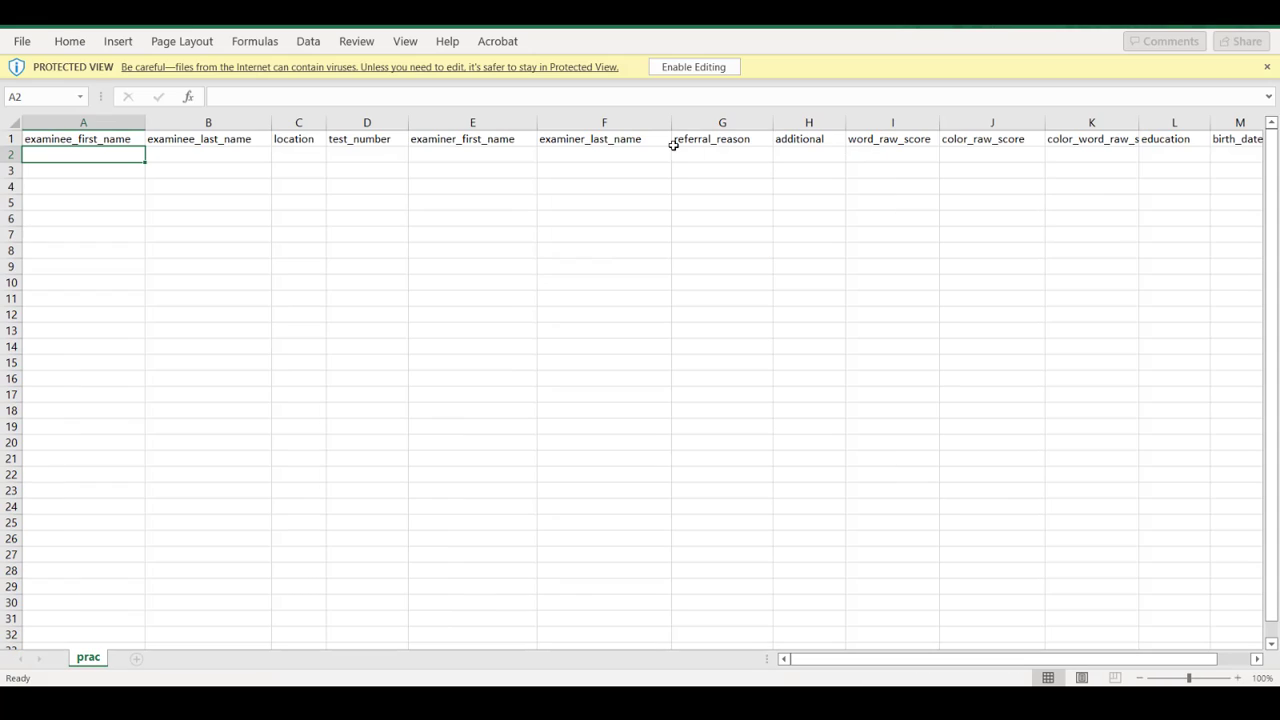
# Enable editing on the template and check the entry rules for cells F2 and I2.
pyautogui.click(683, 67)
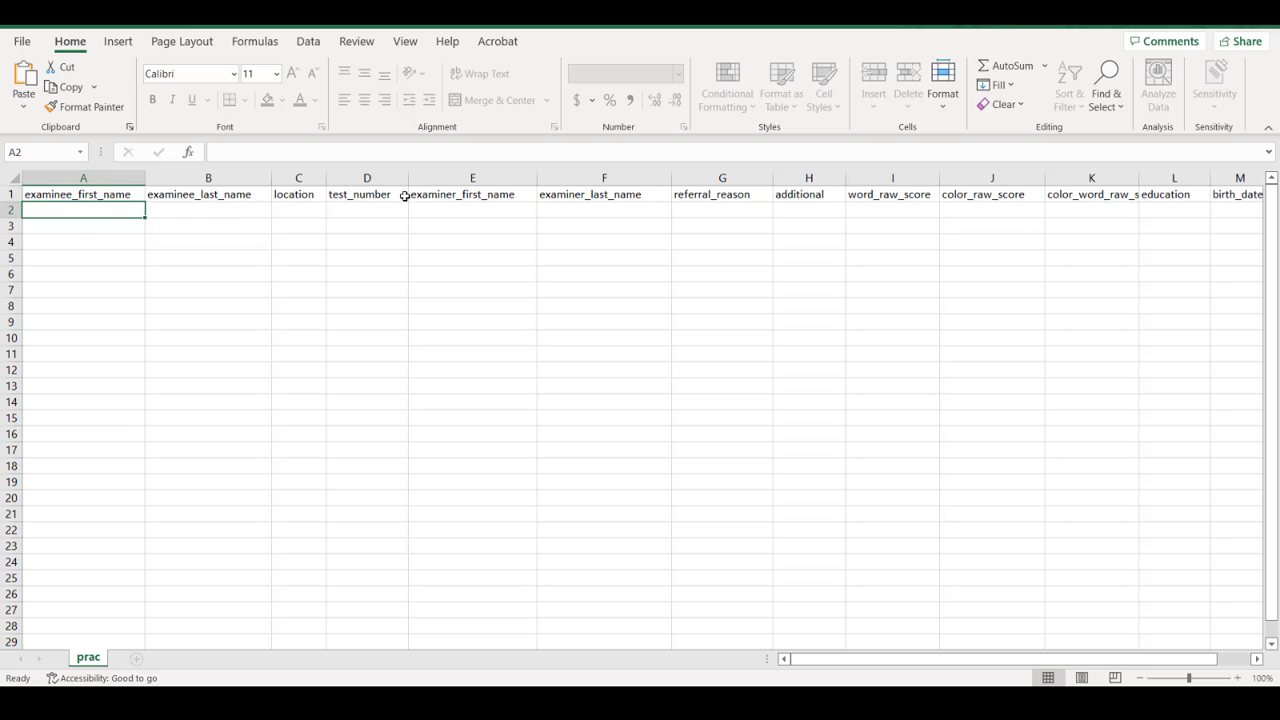
pyautogui.click(479, 207)
pyautogui.click(586, 207)
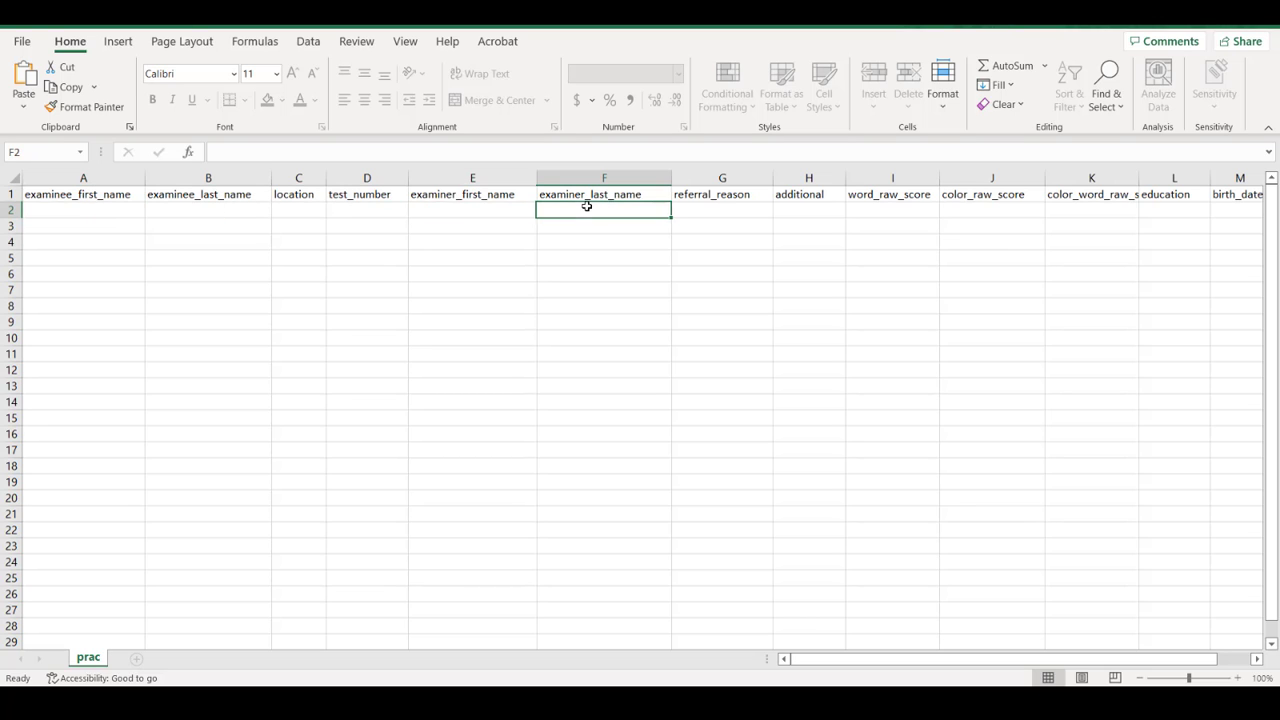
pyautogui.moveTo(904, 660); pyautogui.dragTo(1035, 664)
pyautogui.click(769, 209)
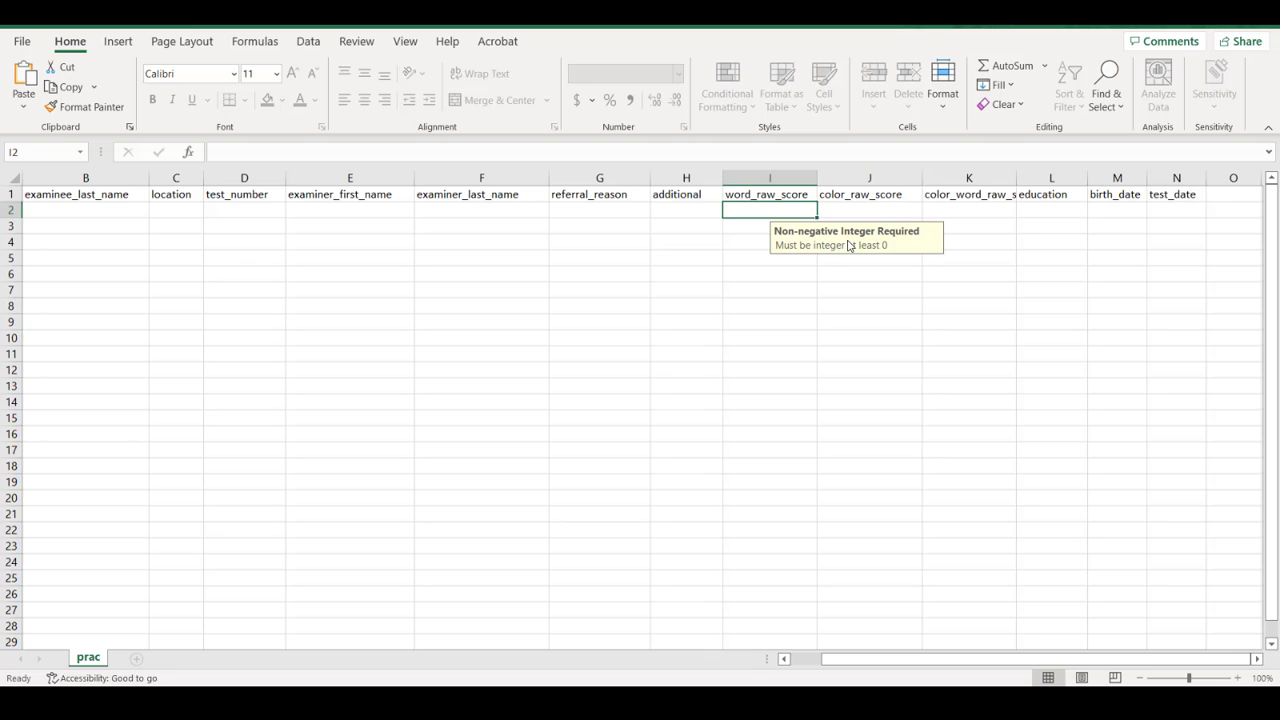
# Set L2's education to Some College and check the birth_date entry rule in M2.
pyautogui.click(1037, 209)
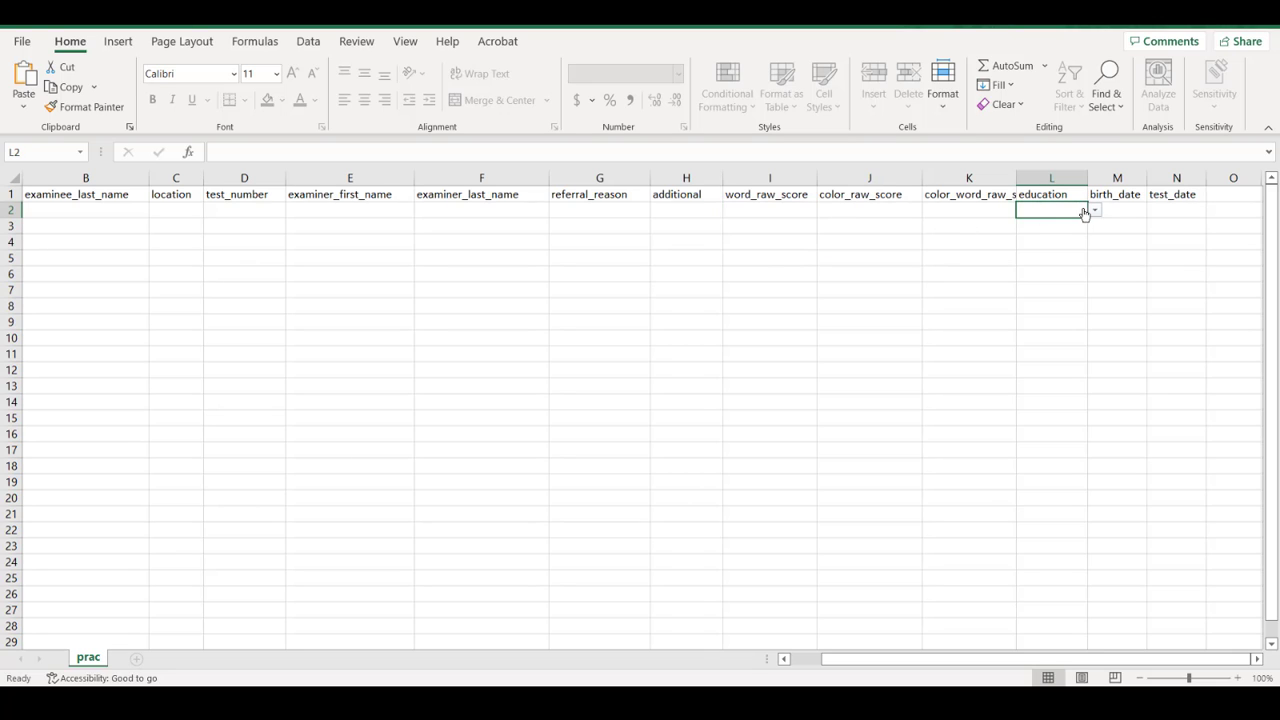
pyautogui.click(1095, 213)
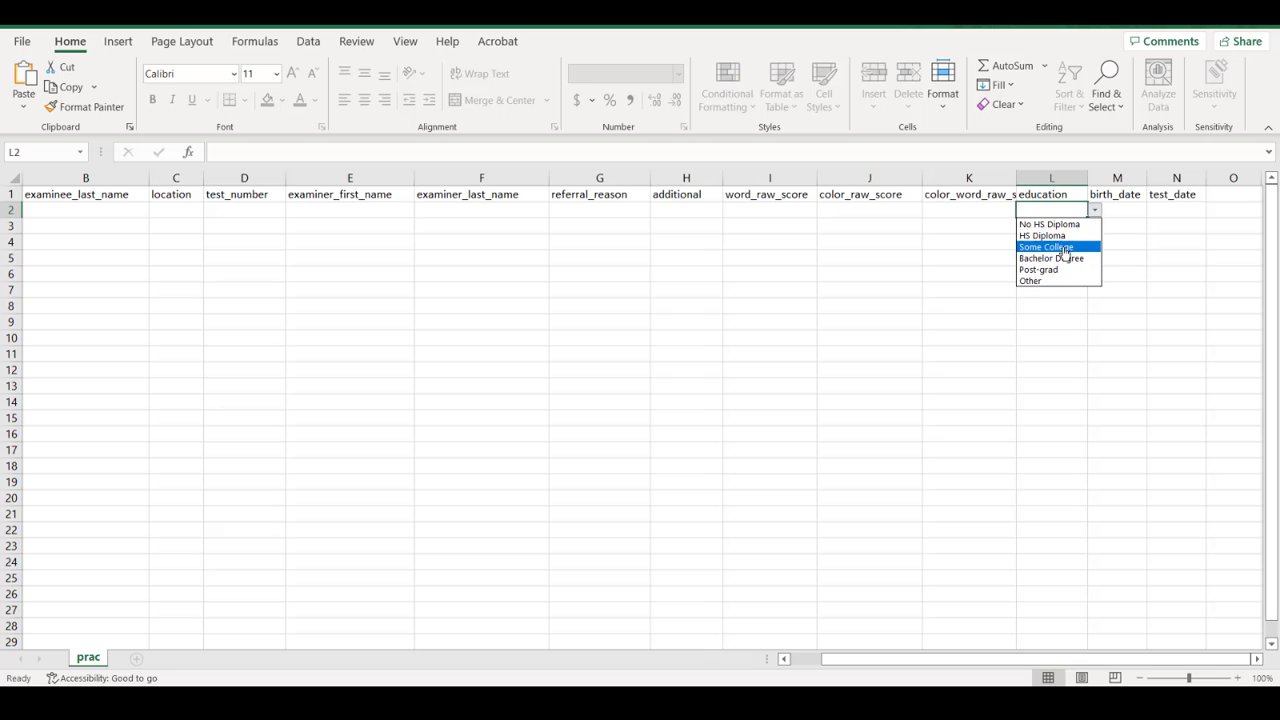
pyautogui.click(1064, 252)
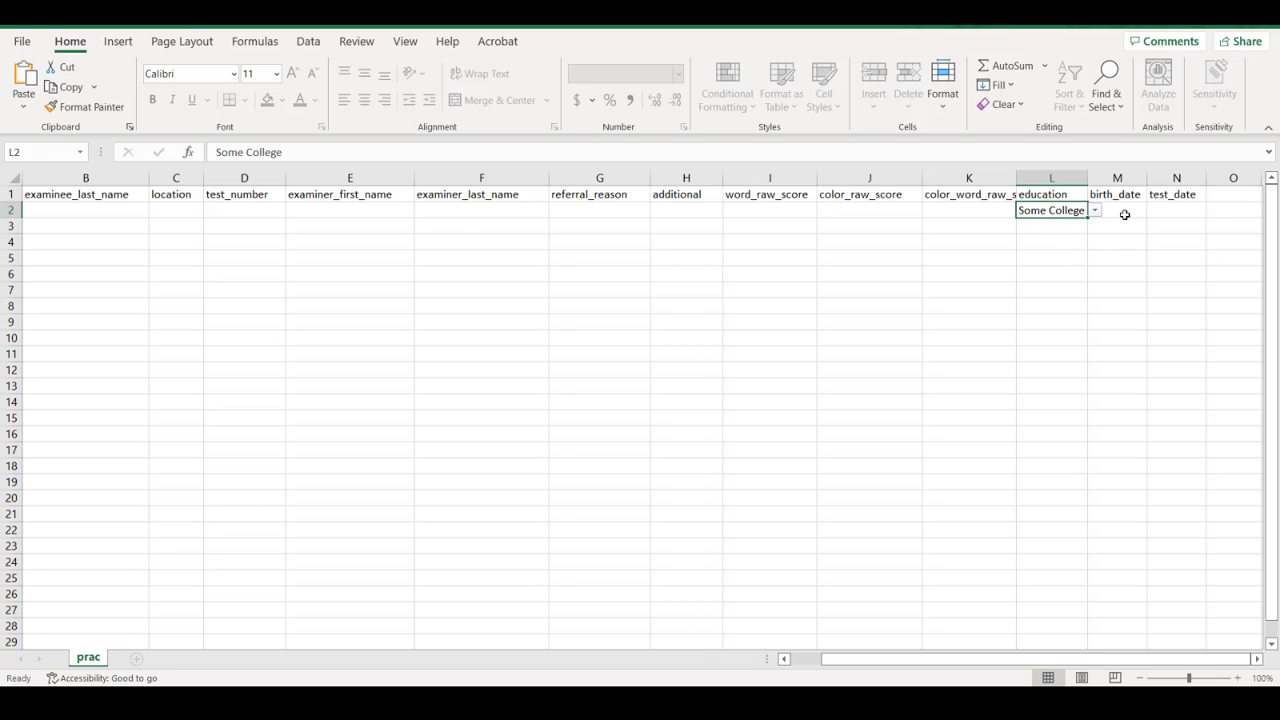
pyautogui.click(1124, 212)
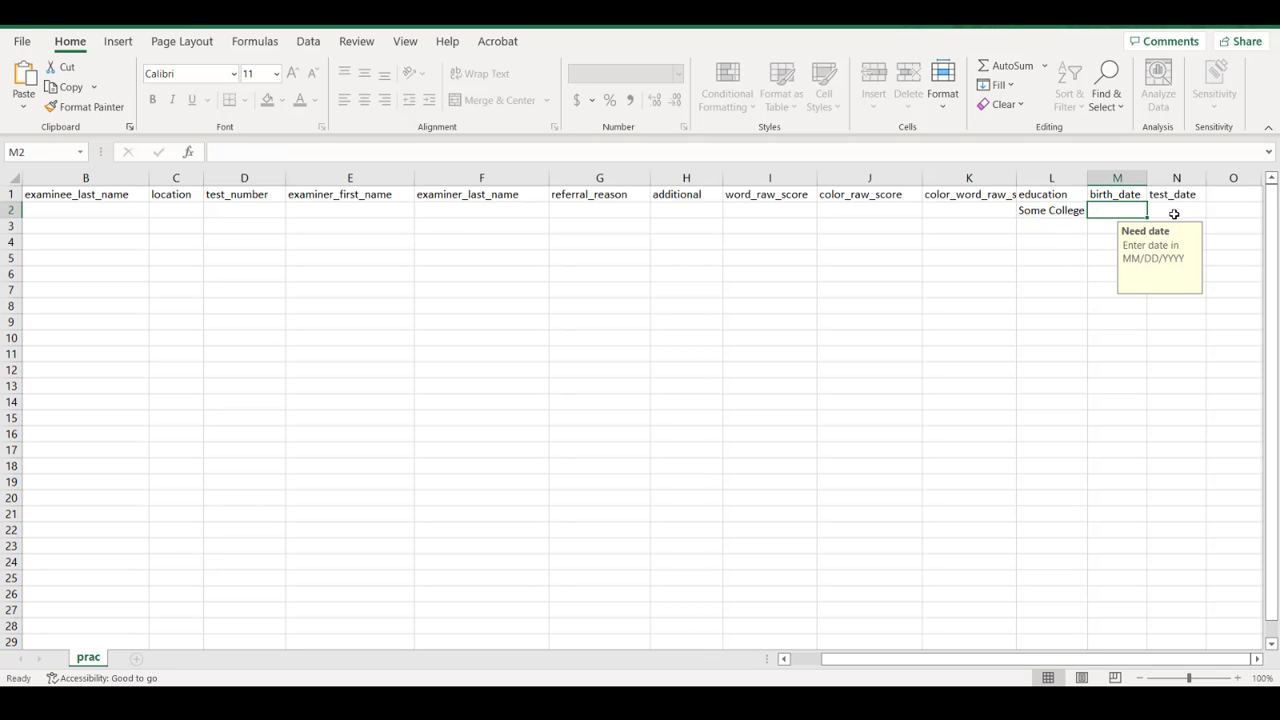
pyautogui.click(1058, 232)
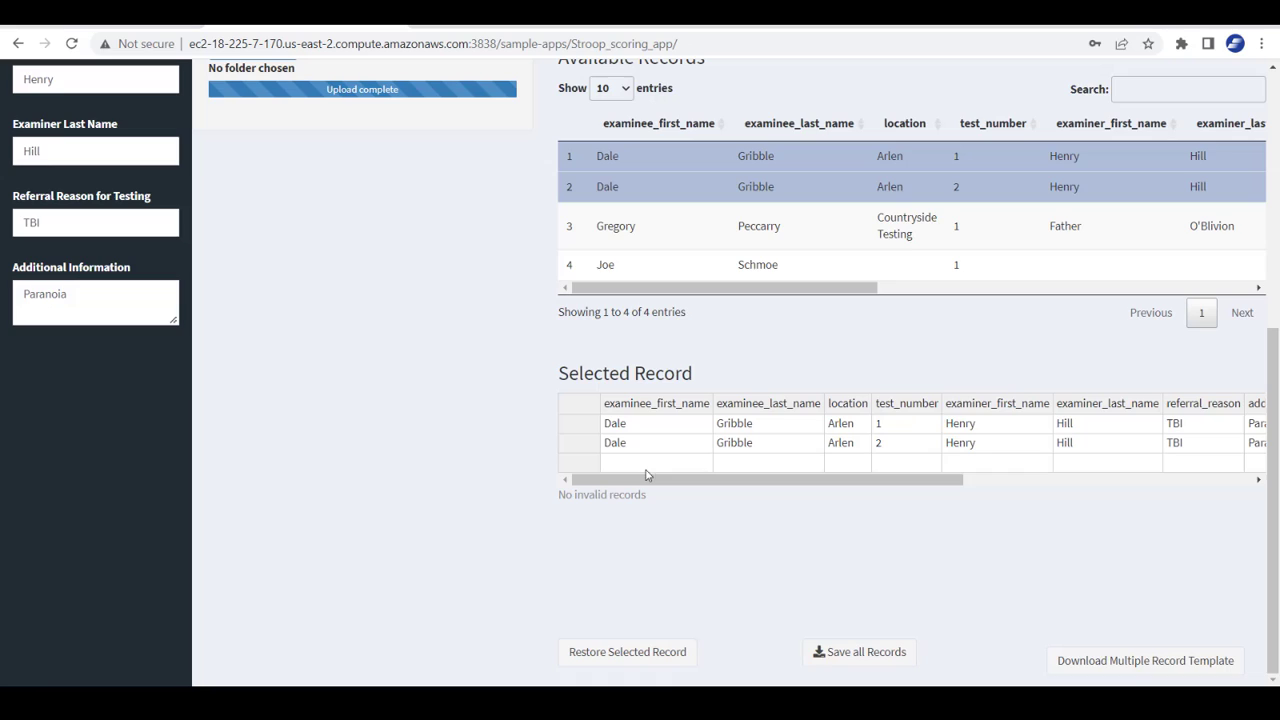
# Select Multiple Records One File under Restore Previous Session(s).
pyautogui.scroll(2, 514, 450)
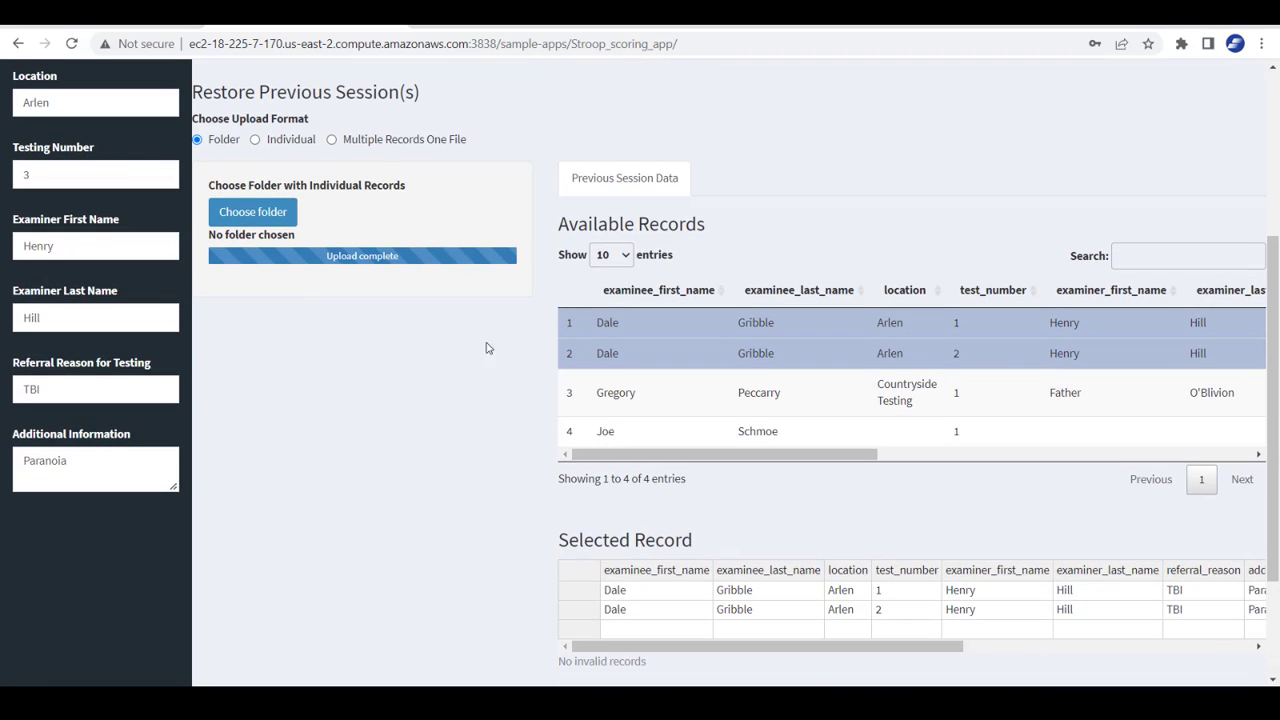
pyautogui.click(333, 140)
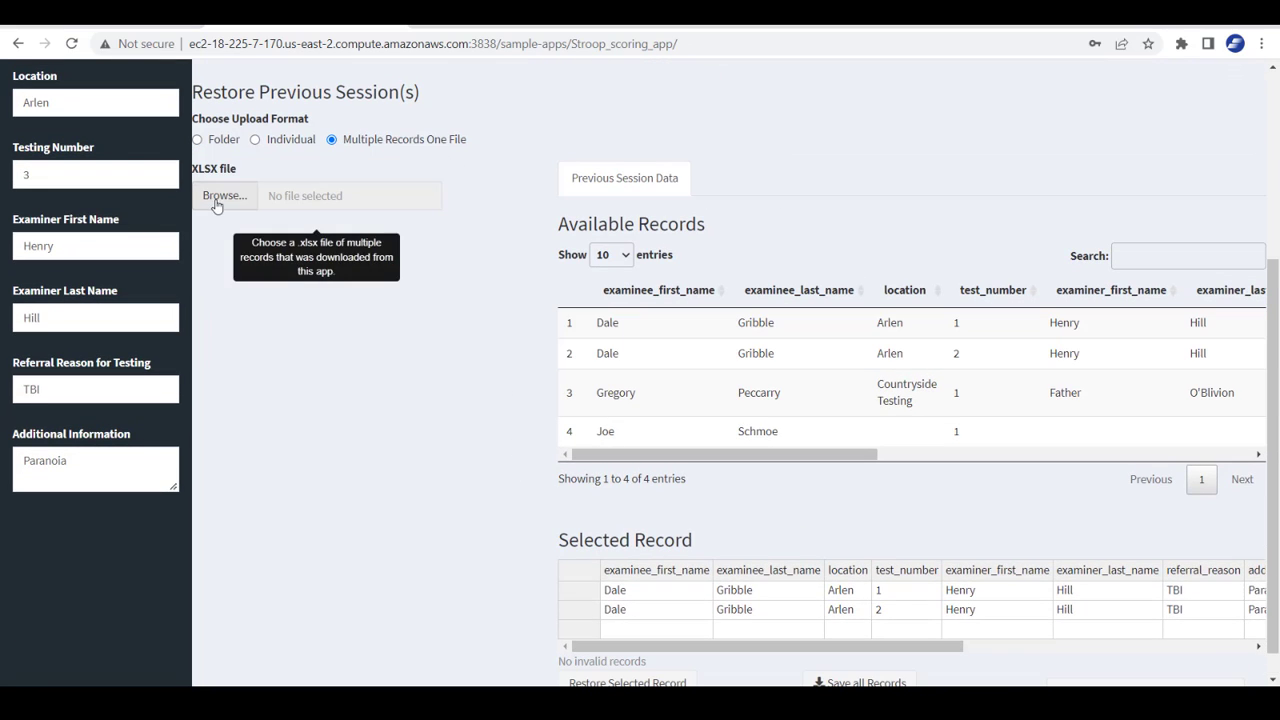
pyautogui.scroll(-1, 546, 218)
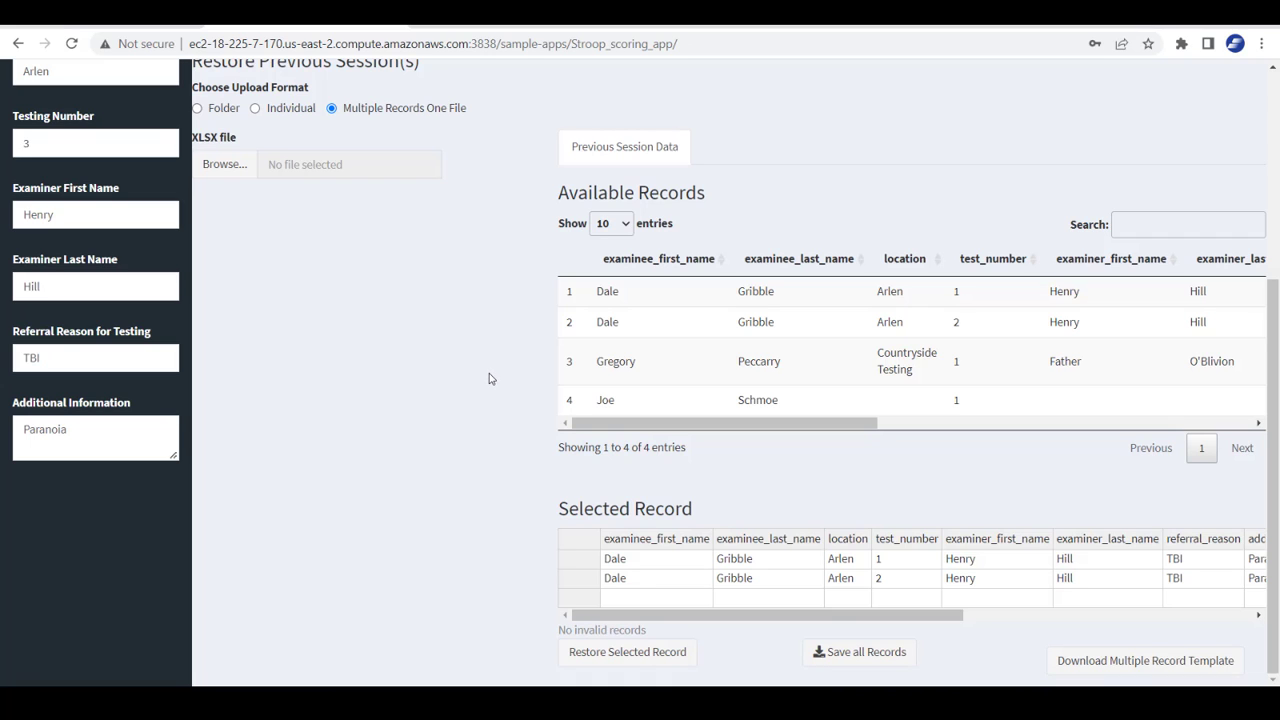
pyautogui.scroll(2, 489, 378)
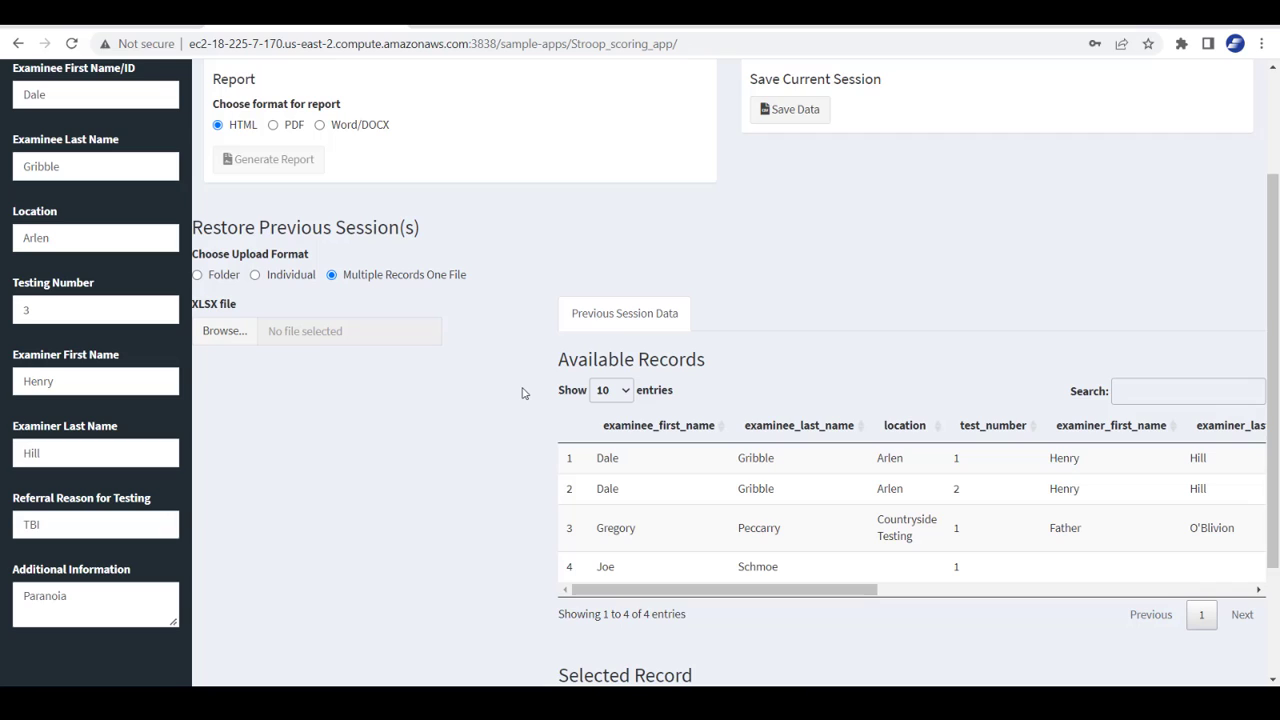